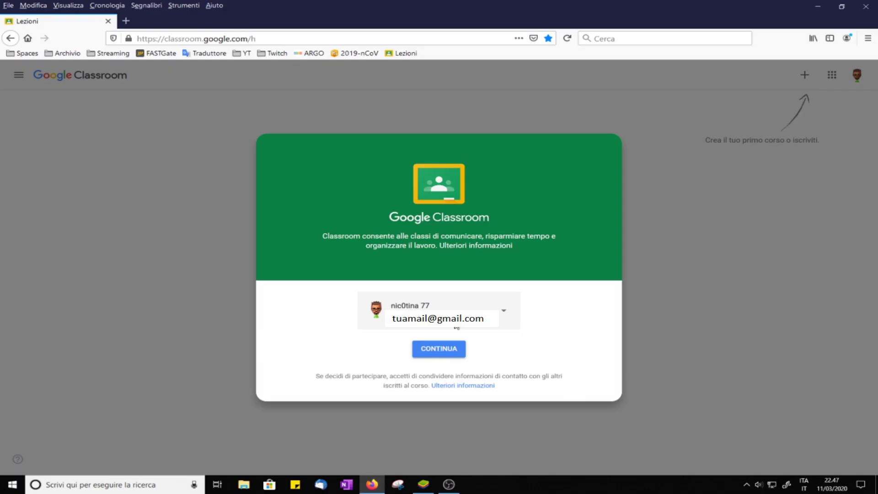
Step: Start a new course from the + menu and acknowledge the notice about school use
{"action": "left_click", "coordinate": [440, 351]}
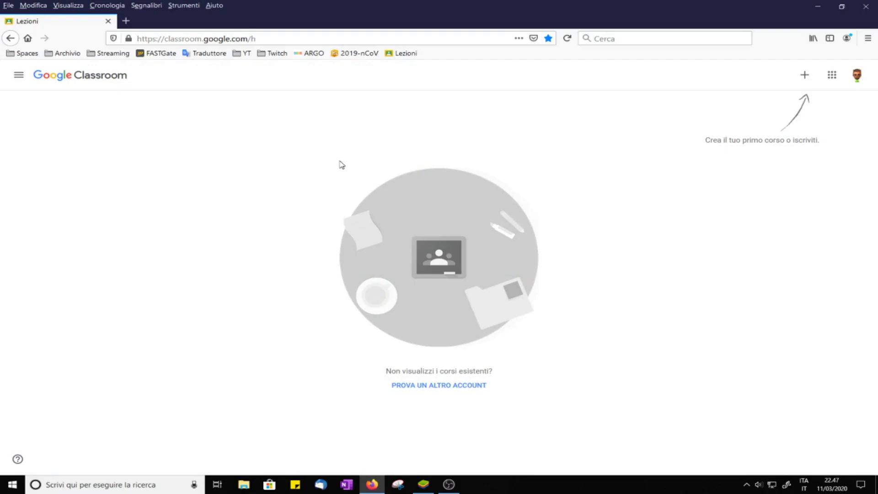
{"action": "left_click", "coordinate": [805, 75]}
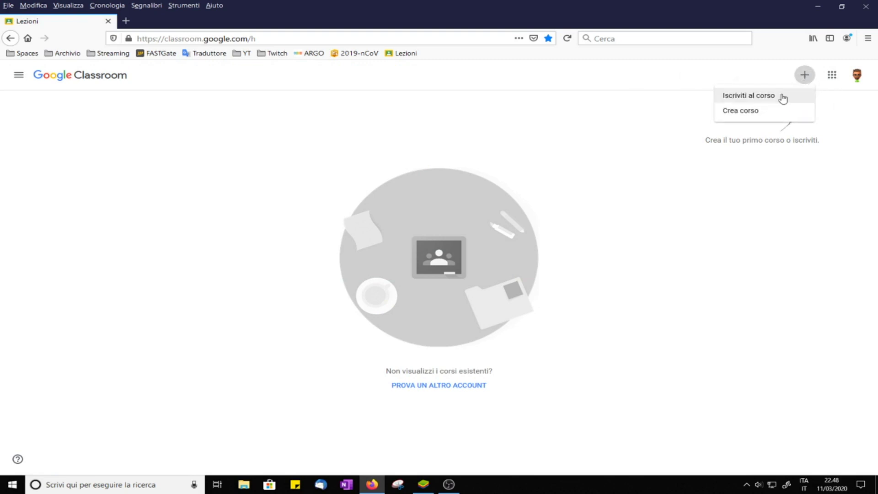
{"action": "left_click", "coordinate": [743, 115]}
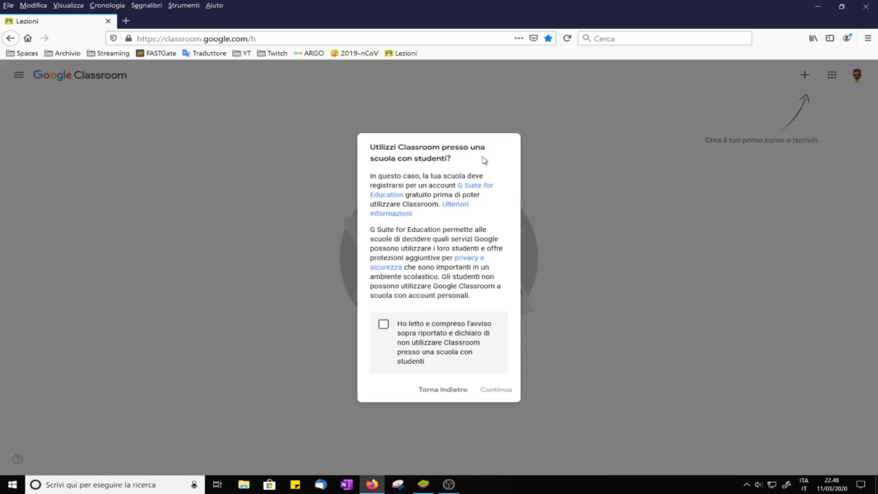
{"action": "left_click", "coordinate": [384, 326]}
{"action": "left_click", "coordinate": [503, 390]}
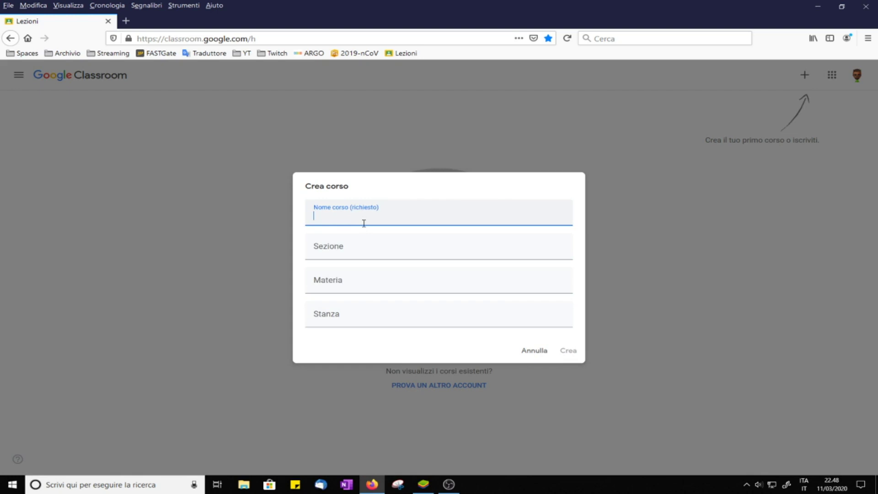
Step: Enter name 'compiti coronavirus', section 1, subject Disegno and room 1, then create the course
{"action": "type", "text": "compiti coronavirus"}
{"action": "left_click", "coordinate": [403, 245]}
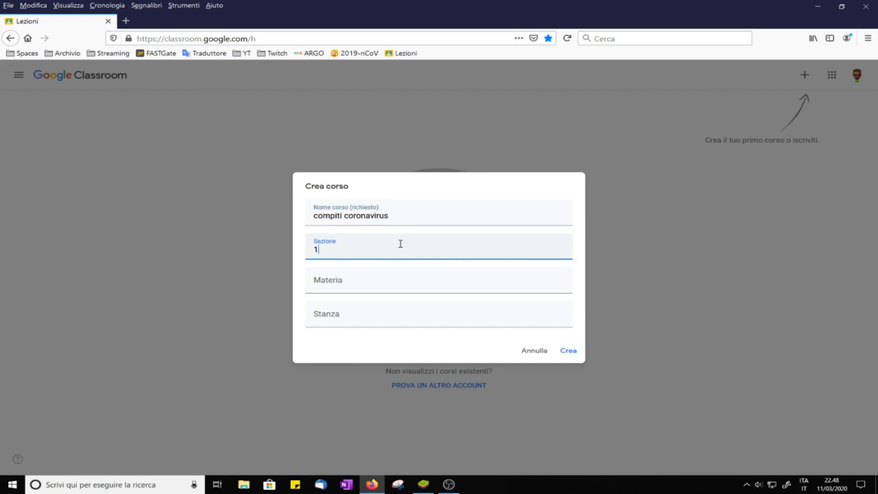
{"action": "left_click", "coordinate": [385, 284]}
{"action": "type", "text": "Disegno"}
{"action": "left_click", "coordinate": [398, 318]}
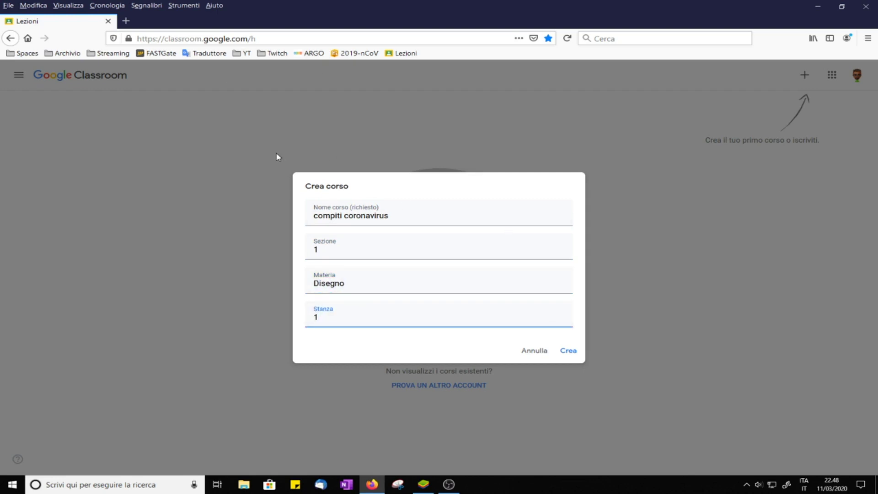
{"action": "left_click", "coordinate": [575, 350]}
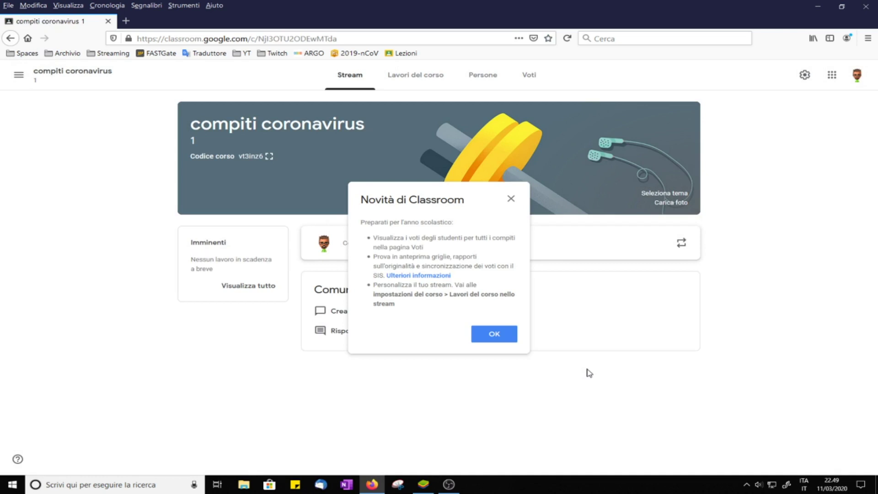
Step: Dismiss the what's-new notice and apply the teal Matematica e scienza image as the class theme
{"action": "left_click", "coordinate": [490, 336]}
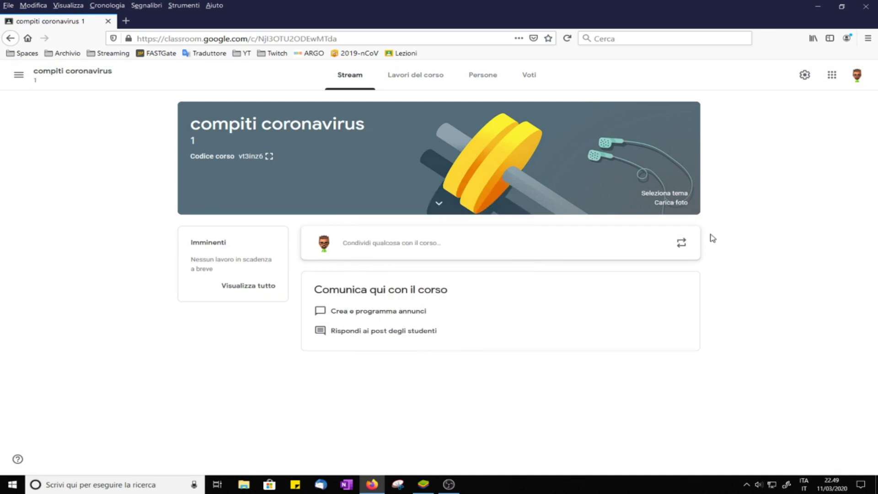
{"action": "left_click", "coordinate": [671, 192]}
{"action": "left_click", "coordinate": [336, 152]}
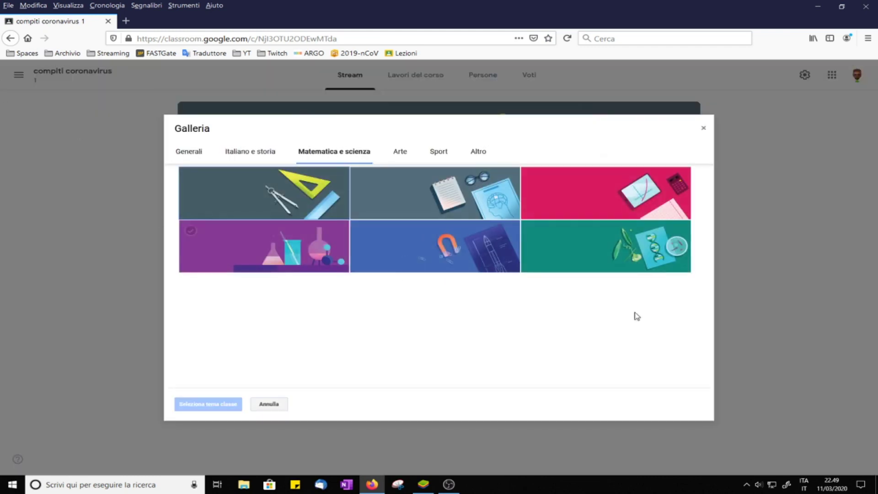
{"action": "left_click", "coordinate": [599, 255]}
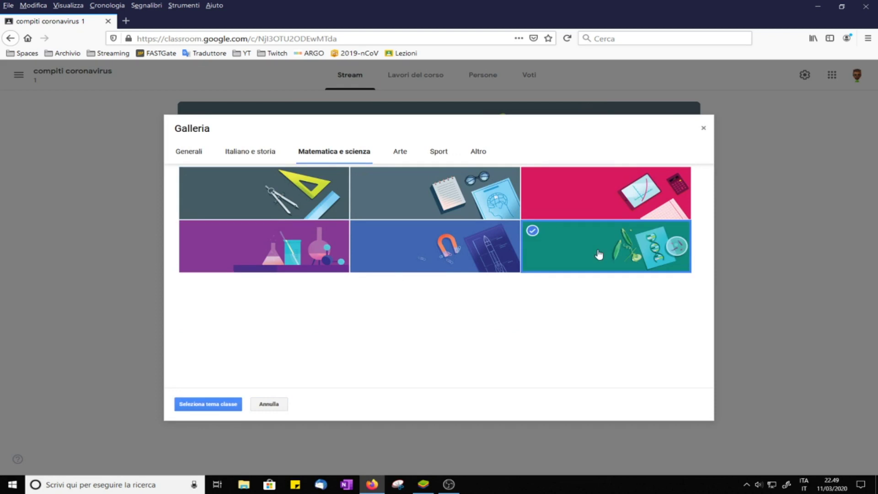
{"action": "left_click", "coordinate": [208, 404]}
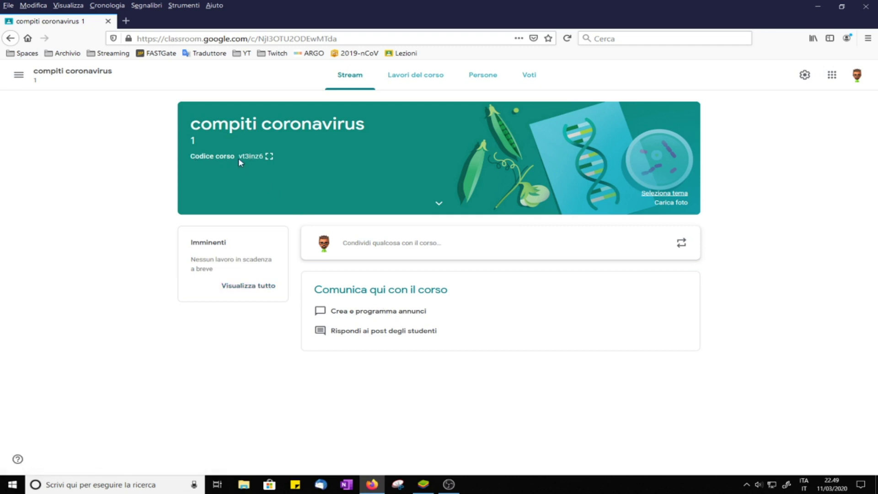
Step: Expand the course details, show the class code enlarged, select it, then close that view
{"action": "left_click", "coordinate": [439, 203]}
{"action": "left_click", "coordinate": [269, 156]}
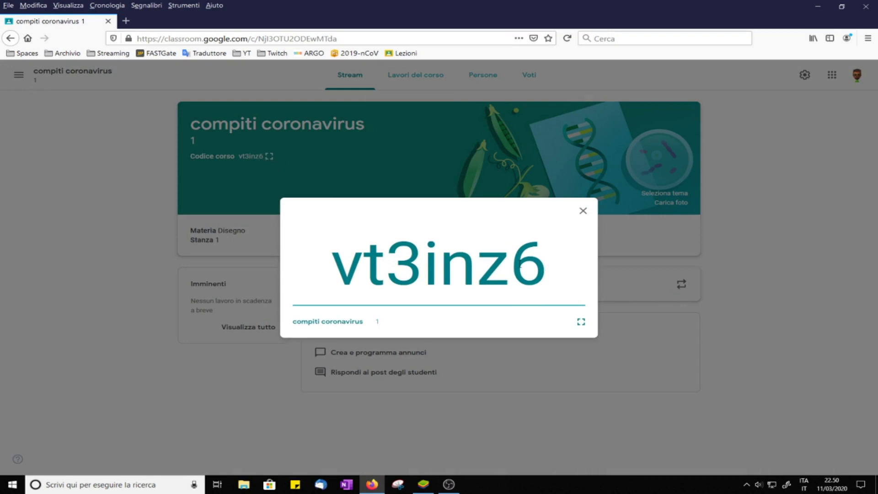
{"action": "left_click_drag", "start_coordinate": [551, 268], "coordinate": [282, 266]}
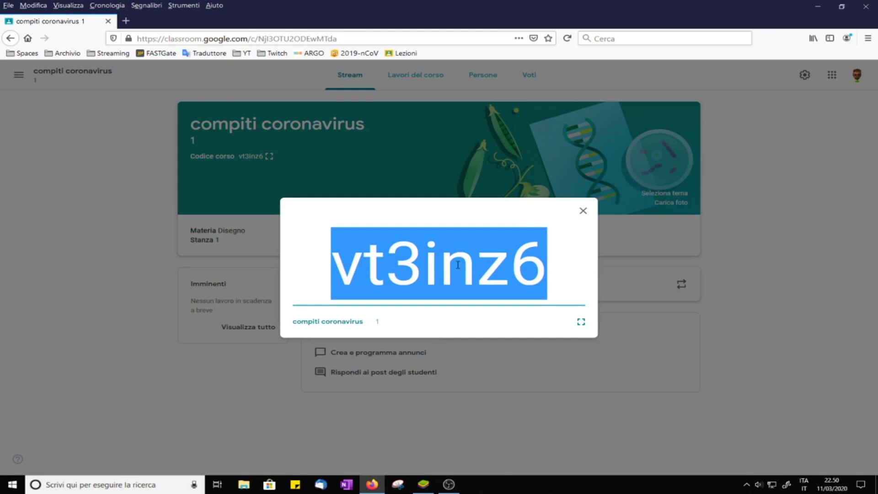
{"action": "left_click", "coordinate": [583, 212]}
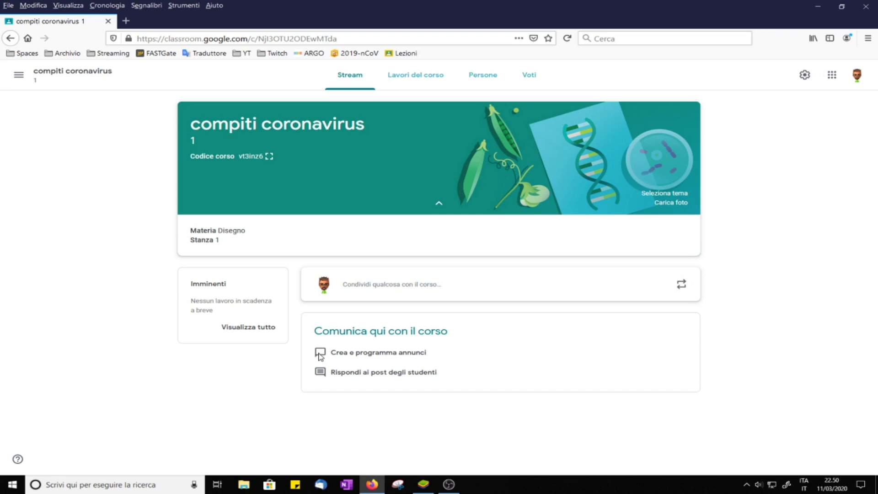
Step: Draft a stream post for all students reading 'Matematica espressioni', dismissing the scheduling tip
{"action": "left_click", "coordinate": [379, 285]}
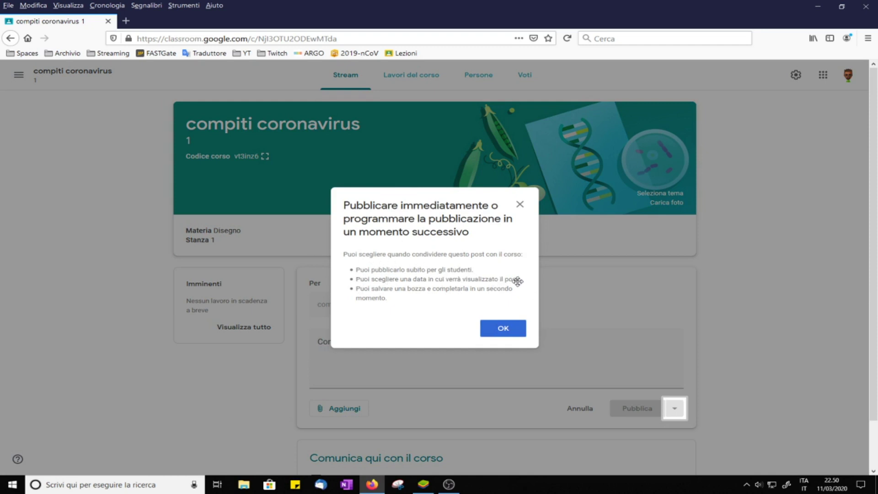
{"action": "left_click", "coordinate": [511, 326]}
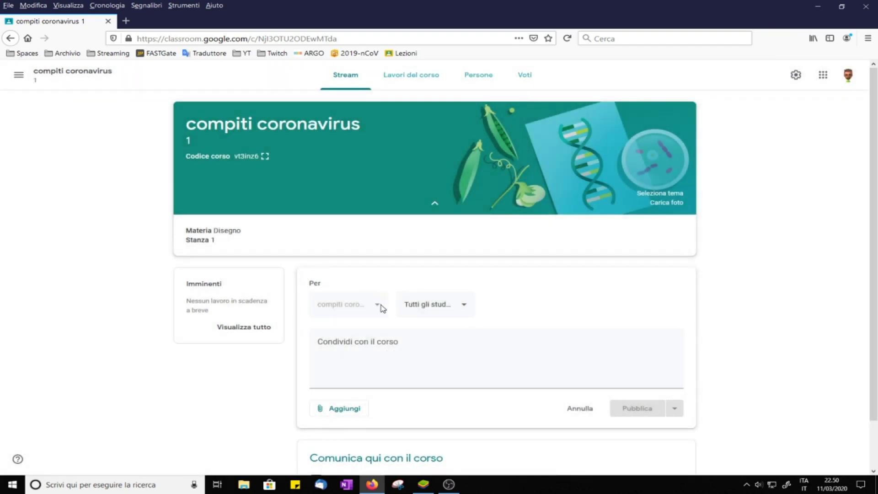
{"action": "left_click", "coordinate": [458, 309]}
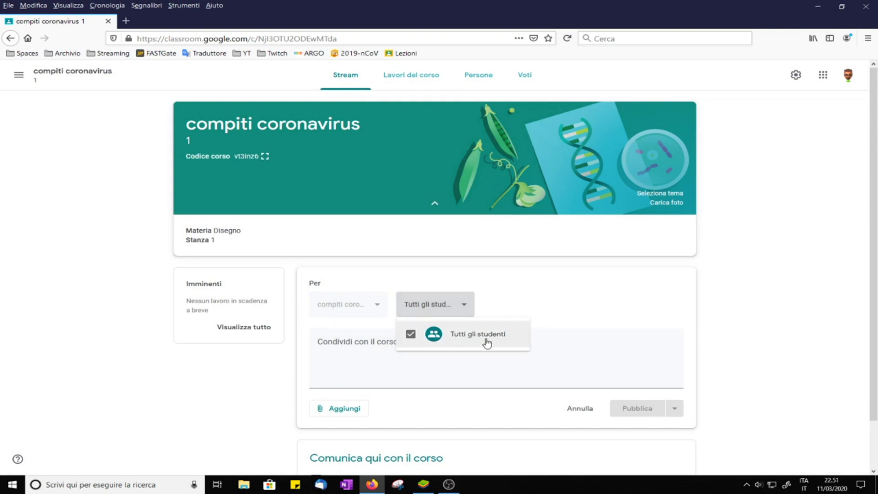
{"action": "left_click", "coordinate": [344, 370]}
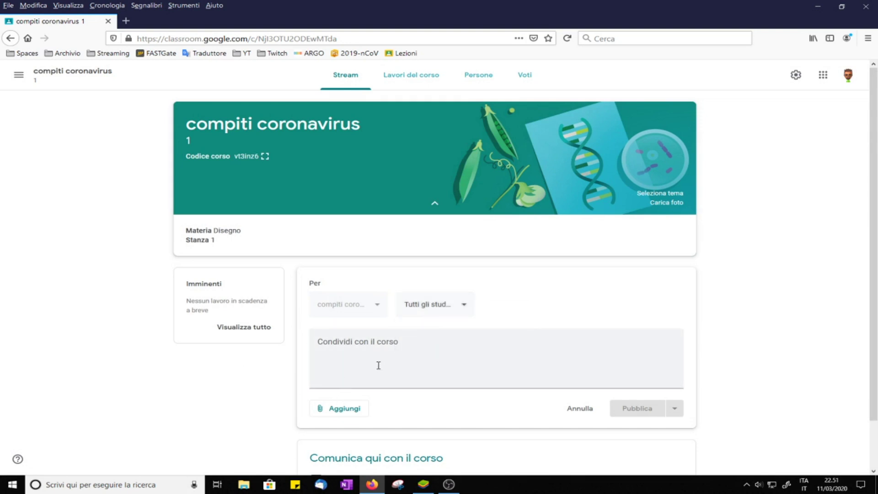
{"action": "left_click", "coordinate": [373, 366]}
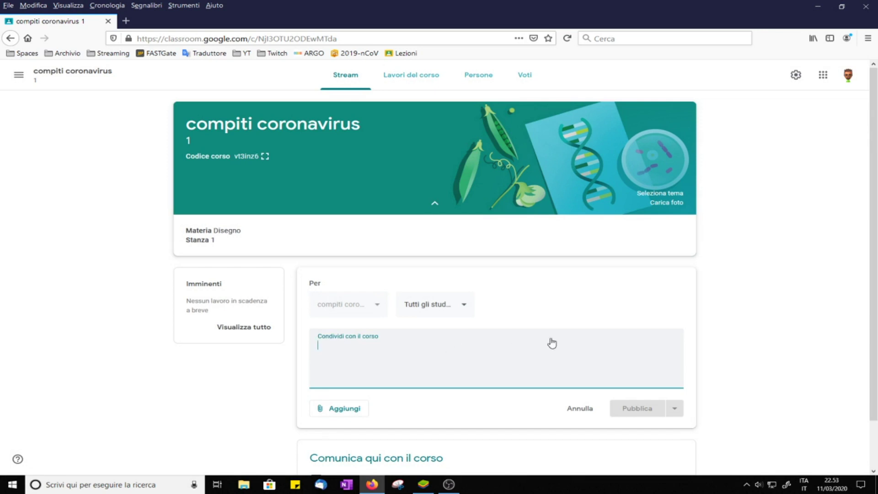
{"action": "type", "text": "Matematica"}
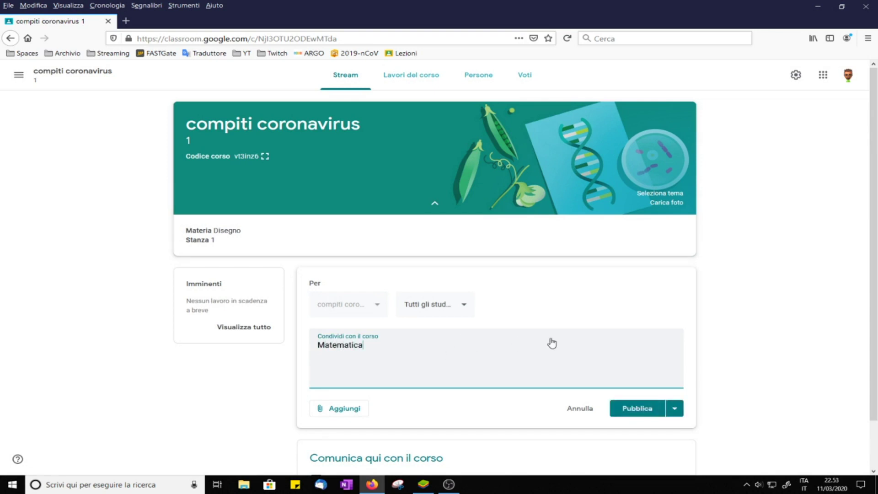
{"action": "type", "text": "espressioni"}
Step: Upload and attach Matematica 1.docx from the computer to the post
{"action": "left_click", "coordinate": [355, 409]}
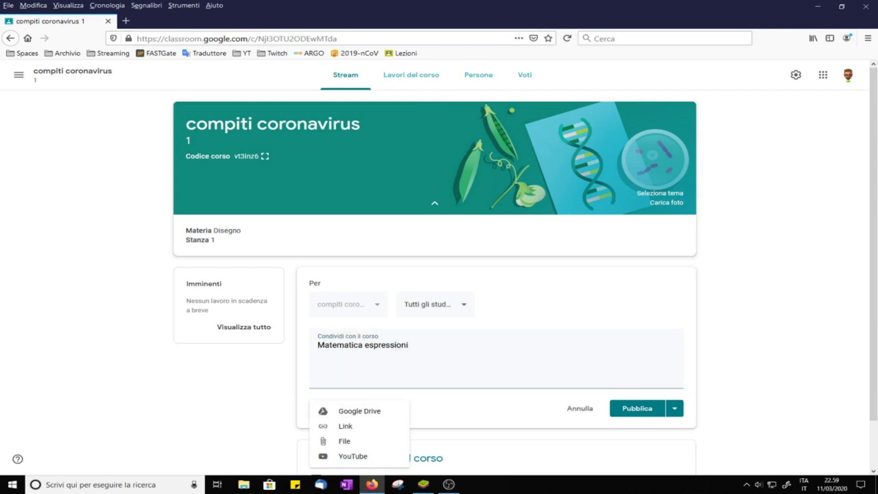
{"action": "scroll", "coordinate": [379, 399], "scroll_direction": "down", "scroll_amount": 2}
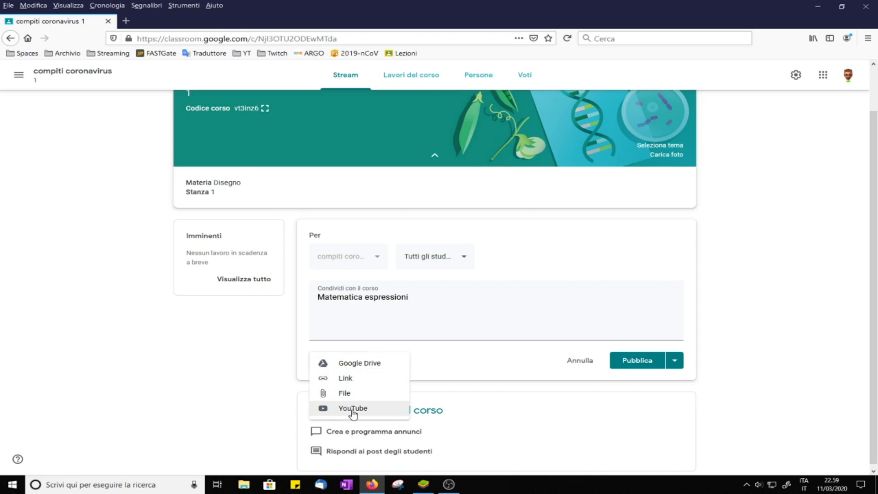
{"action": "left_click", "coordinate": [343, 394]}
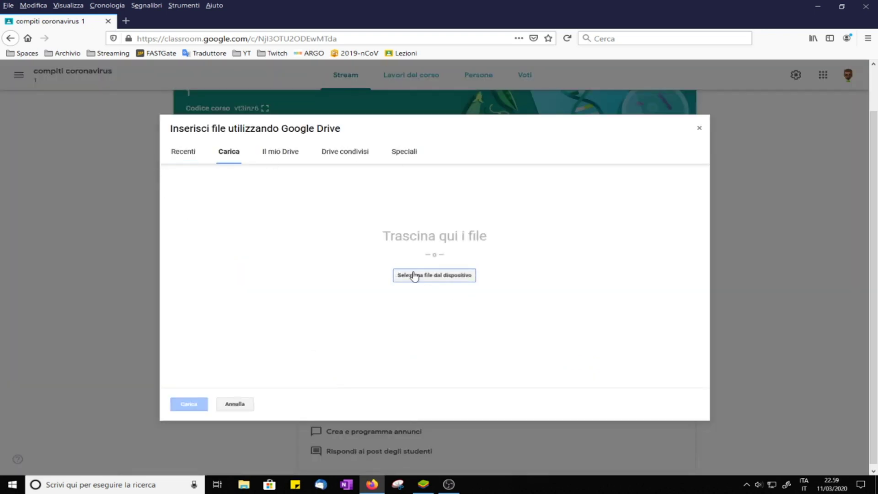
{"action": "left_click", "coordinate": [841, 6]}
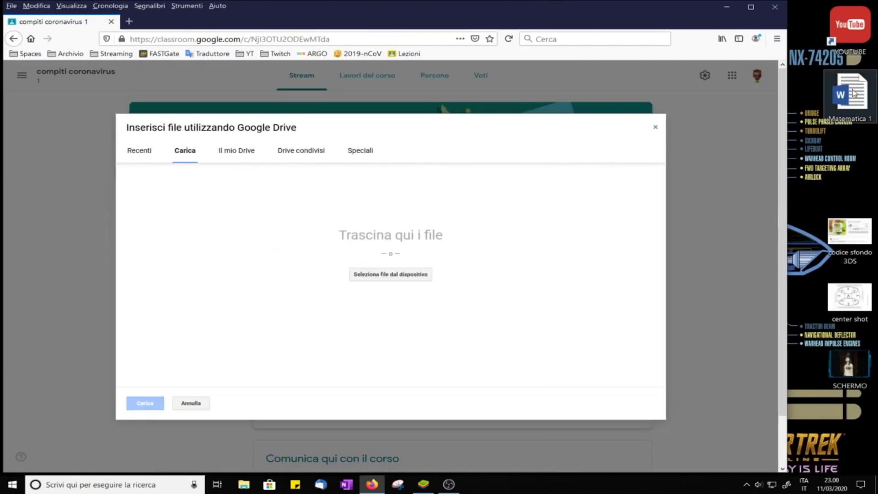
{"action": "left_click_drag", "start_coordinate": [853, 93], "coordinate": [426, 249]}
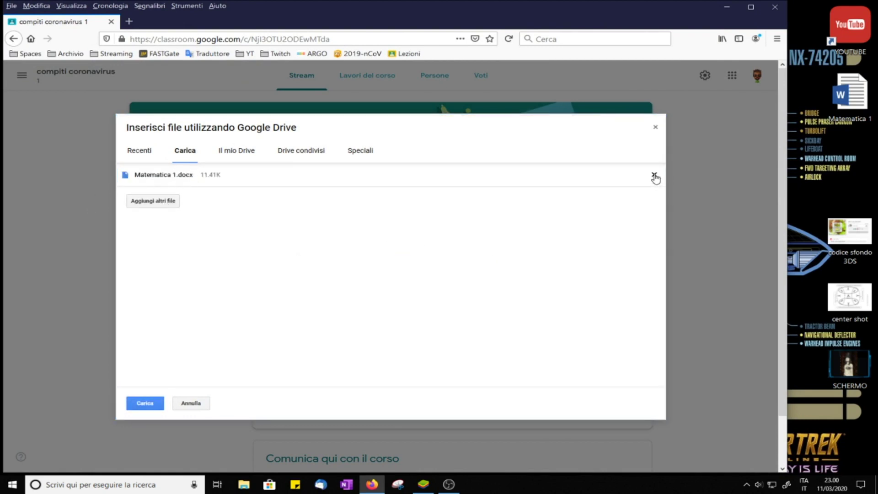
{"action": "left_click", "coordinate": [654, 174]}
{"action": "left_click", "coordinate": [411, 277]}
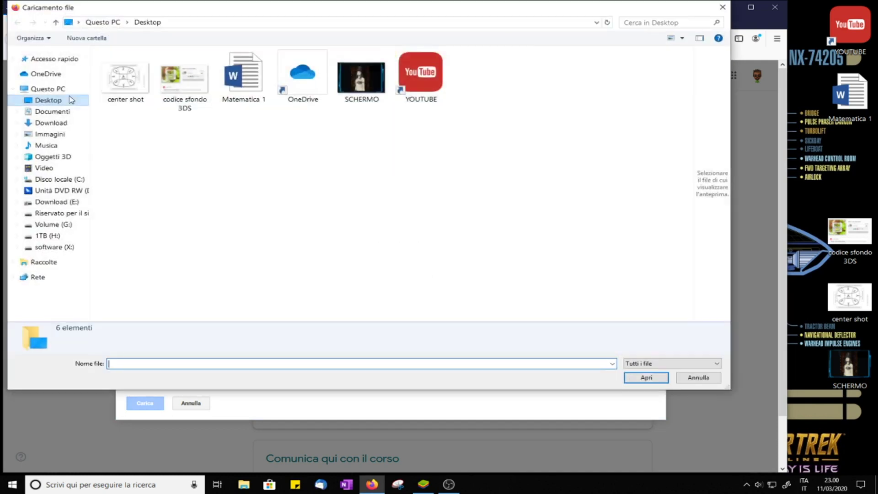
{"action": "left_click", "coordinate": [244, 76]}
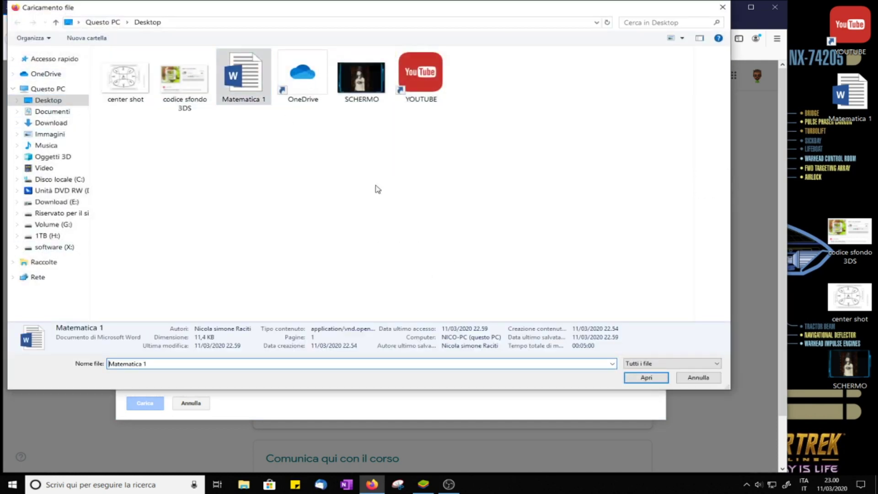
{"action": "left_click", "coordinate": [646, 378]}
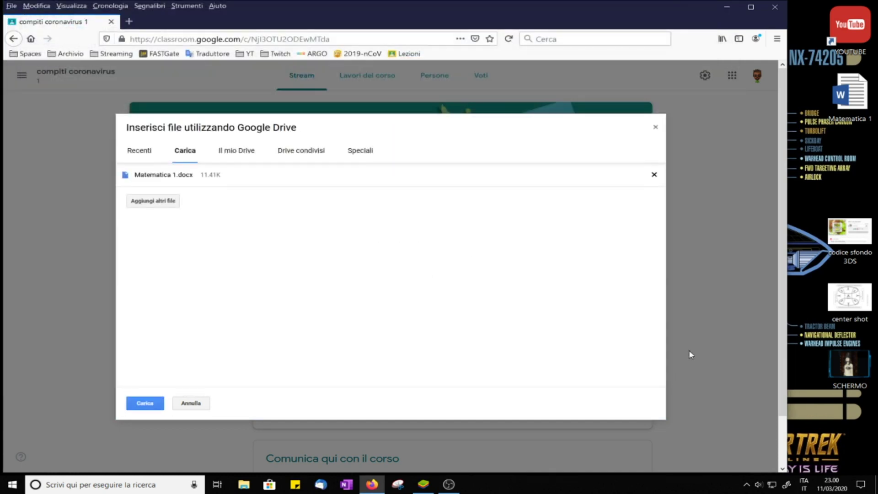
{"action": "left_click", "coordinate": [145, 403]}
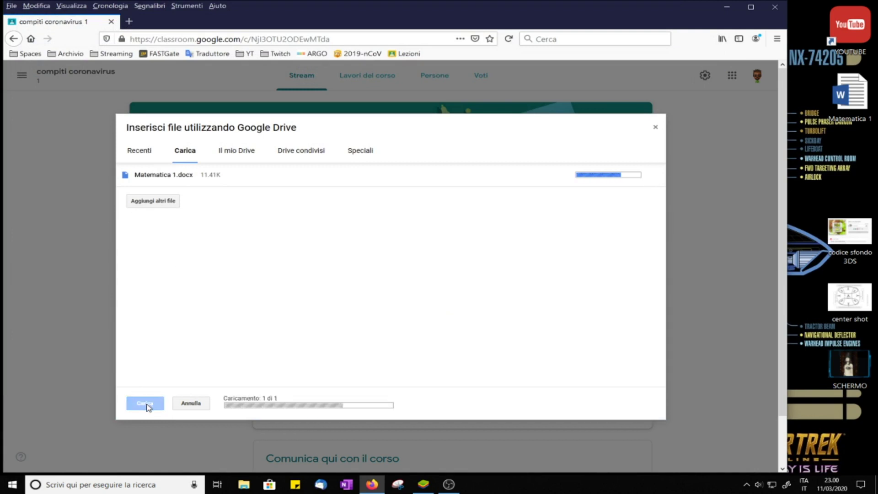
Step: Scroll back to the banner and display the course code full-screen
{"action": "scroll", "coordinate": [724, 355], "scroll_direction": "down", "scroll_amount": 2}
{"action": "scroll", "coordinate": [729, 361], "scroll_direction": "down", "scroll_amount": 2}
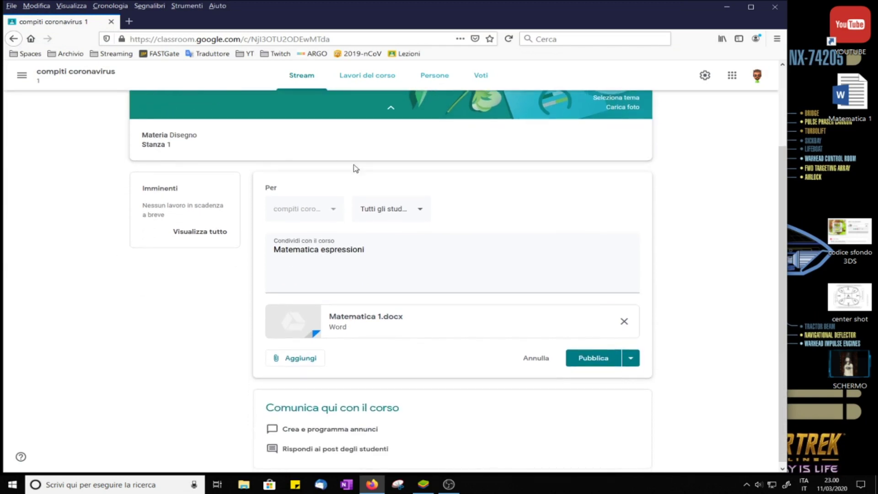
{"action": "scroll", "coordinate": [725, 159], "scroll_direction": "up", "scroll_amount": 4}
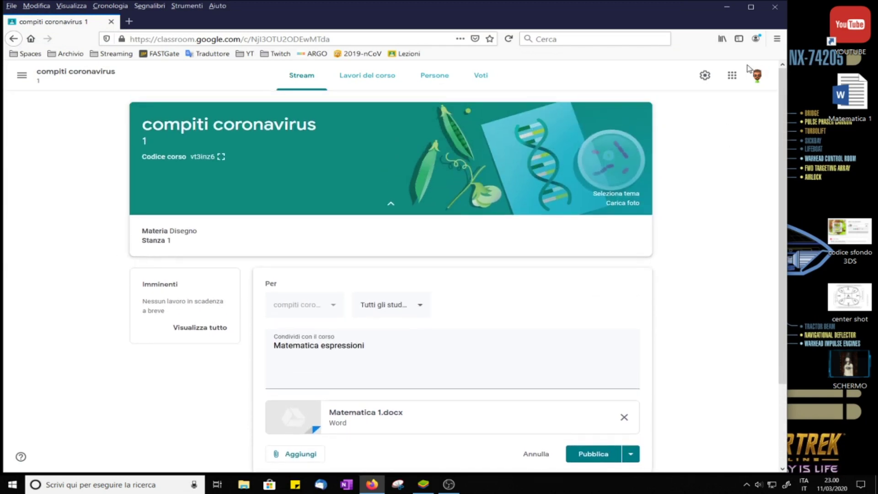
{"action": "left_click", "coordinate": [221, 157]}
Step: Search the Play Store for 'class' and install the Google Classroom app
{"action": "left_click_drag", "start_coordinate": [503, 265], "coordinate": [428, 264]}
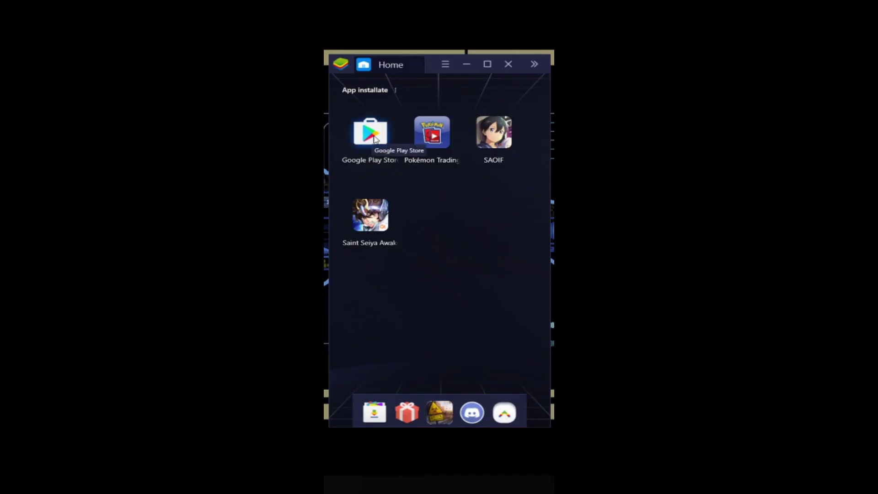
{"action": "left_click", "coordinate": [366, 138]}
{"action": "left_click", "coordinate": [427, 70]}
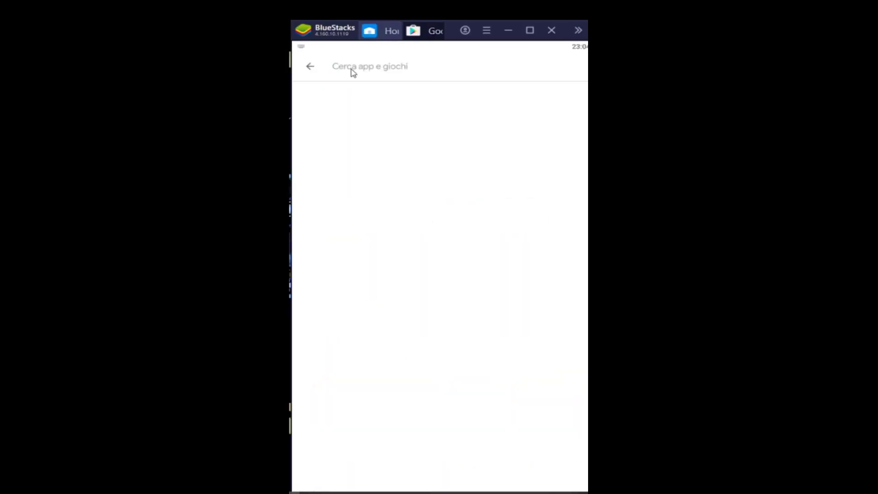
{"action": "type", "text": "class"}
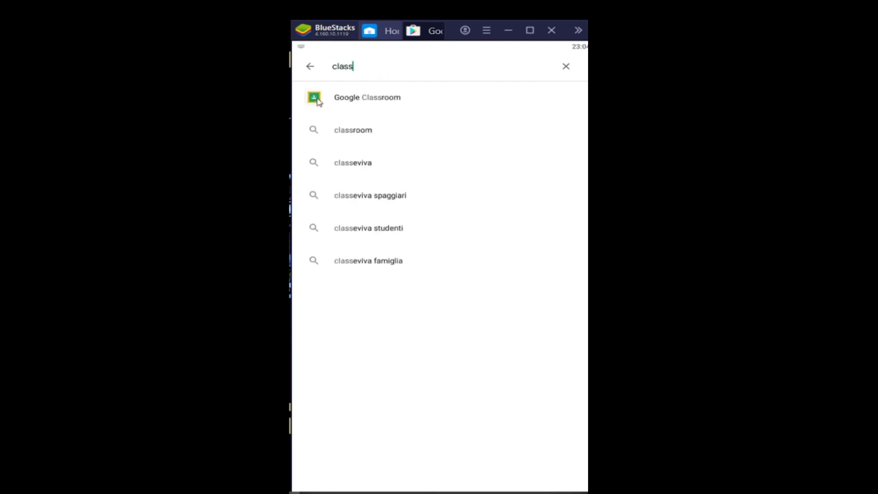
{"action": "left_click", "coordinate": [320, 101]}
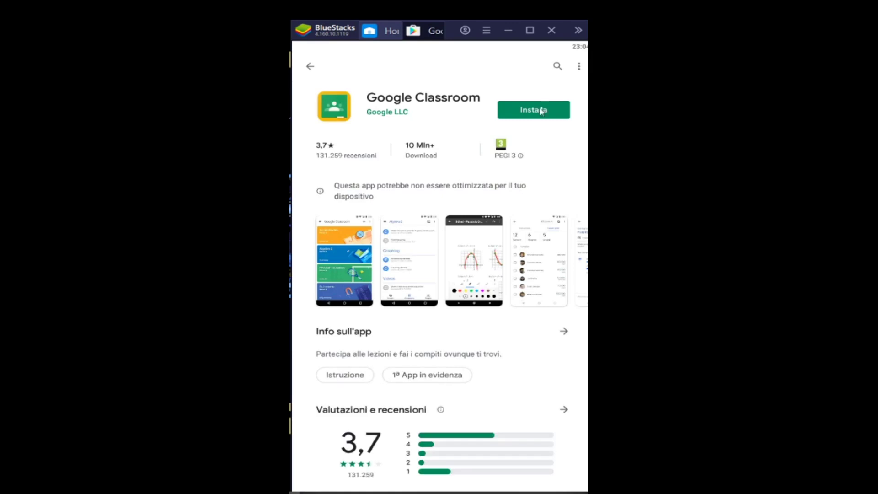
{"action": "left_click", "coordinate": [536, 111]}
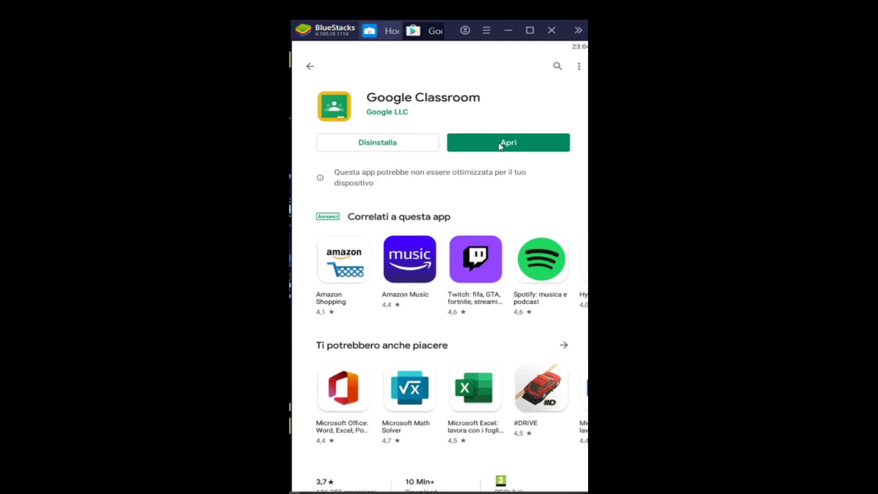
Step: Launch the installed Classroom app and choose to add a new Google account
{"action": "left_click", "coordinate": [501, 144]}
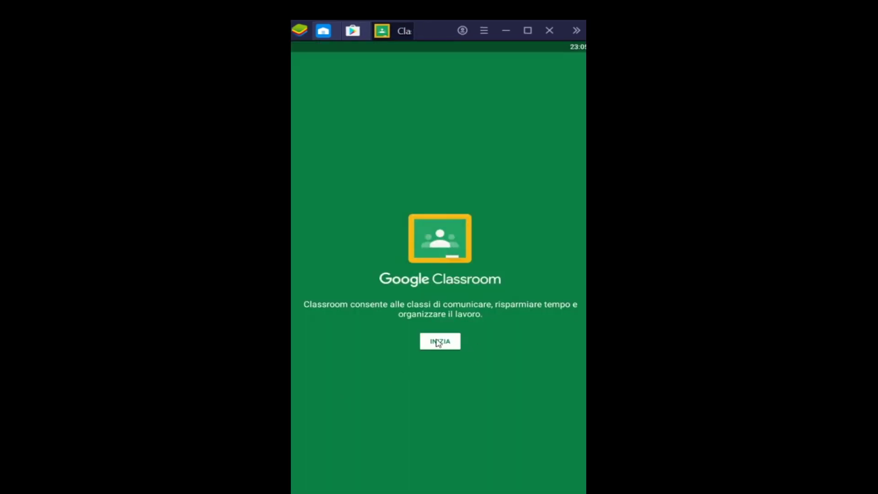
{"action": "left_click", "coordinate": [439, 342]}
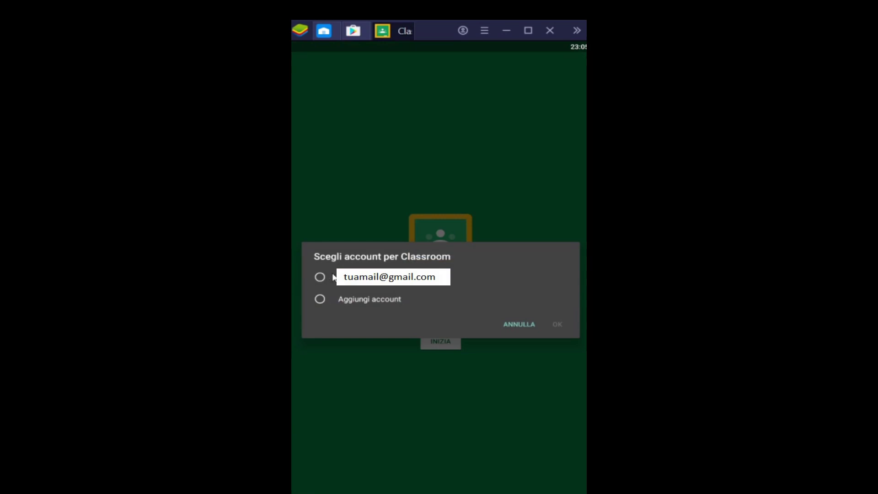
{"action": "left_click", "coordinate": [395, 296]}
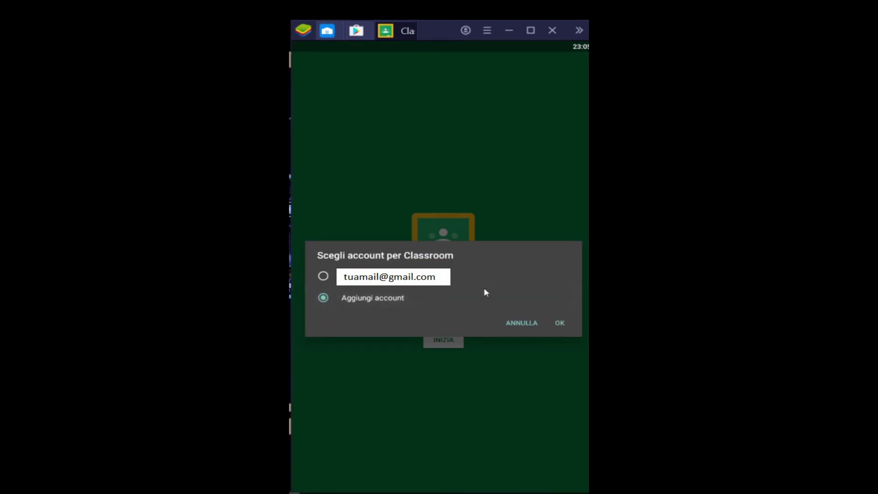
{"action": "left_click", "coordinate": [560, 323]}
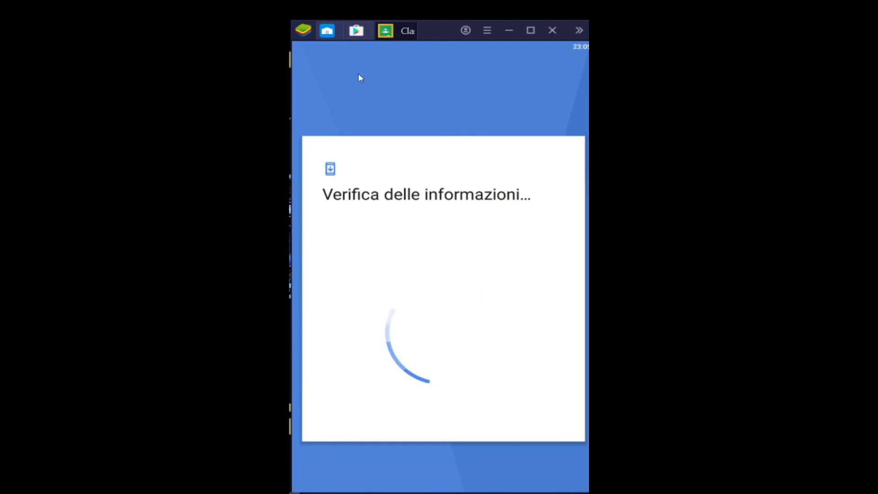
Step: Sign in with the account's e-mail and password, accept the terms and get started
{"action": "left_click", "coordinate": [404, 157]}
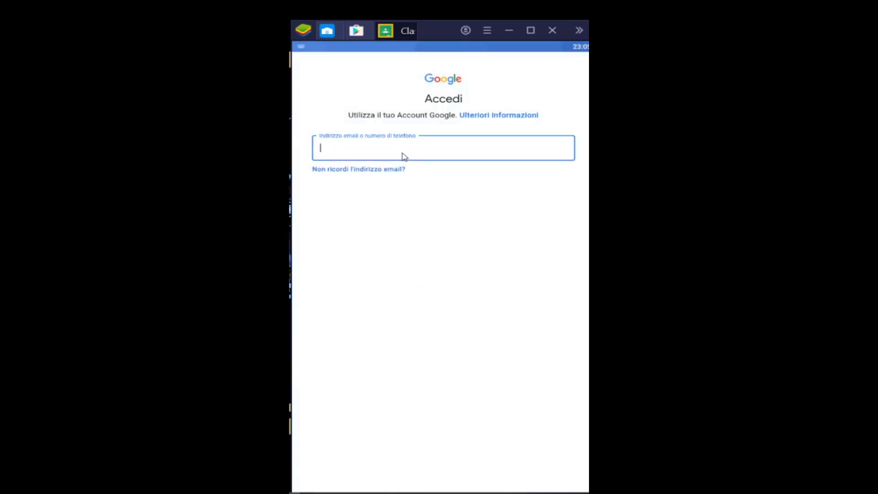
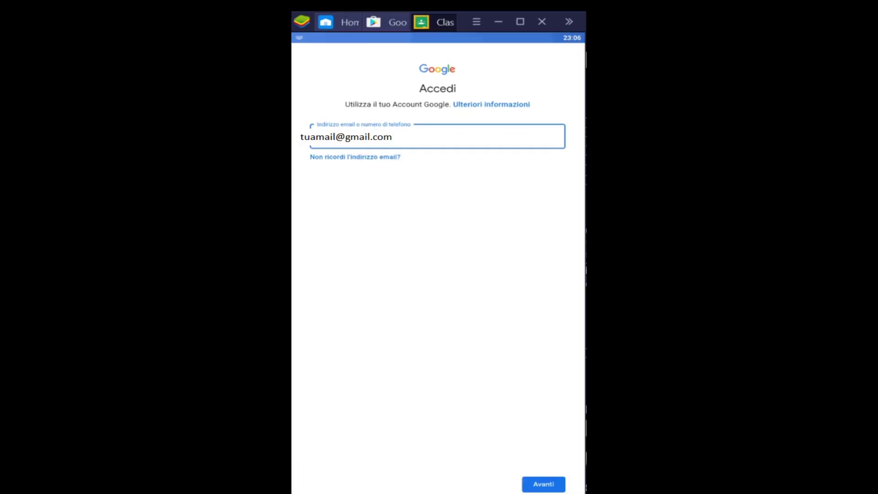
{"action": "left_click", "coordinate": [550, 486]}
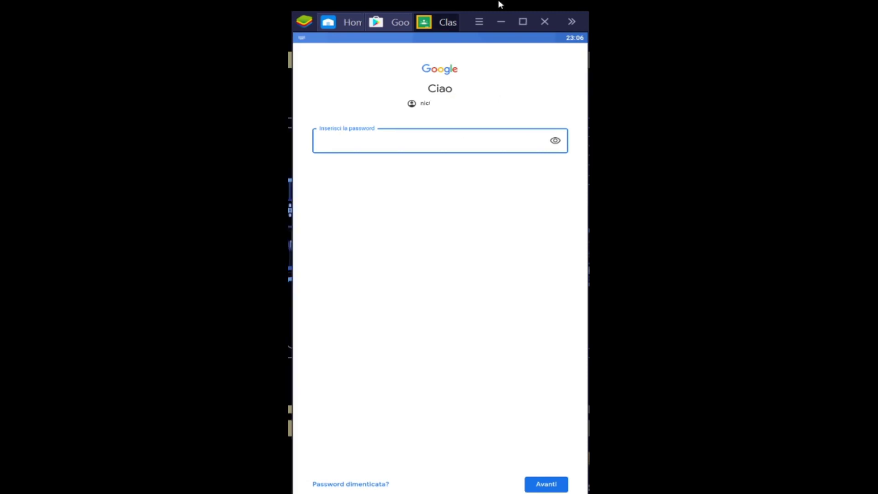
{"action": "key", "text": "ctrl+v"}
{"action": "left_click", "coordinate": [547, 485]}
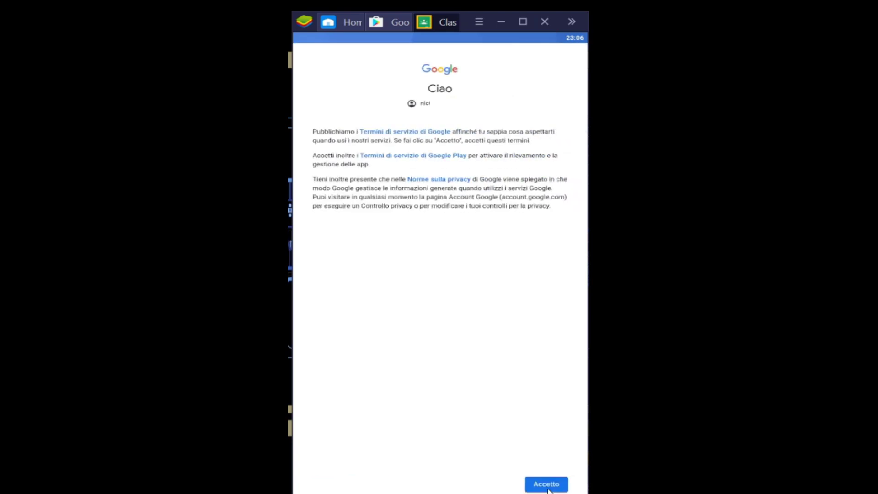
{"action": "left_click", "coordinate": [547, 485]}
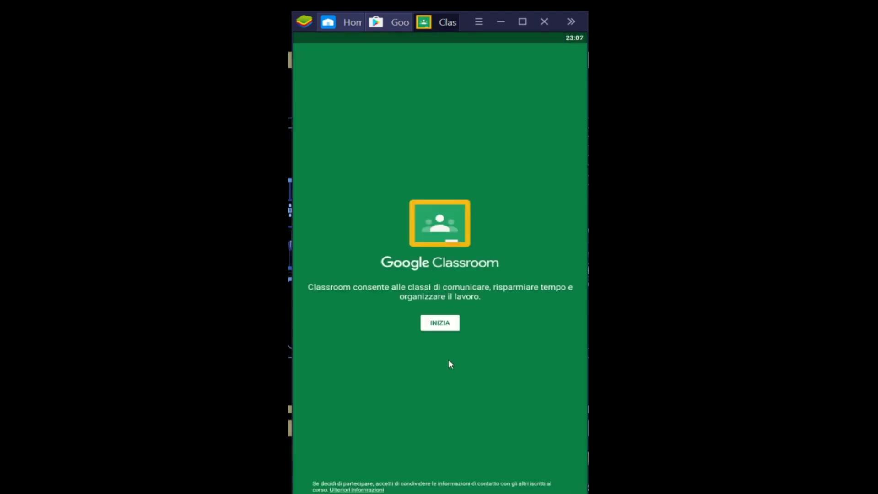
{"action": "left_click", "coordinate": [449, 326]}
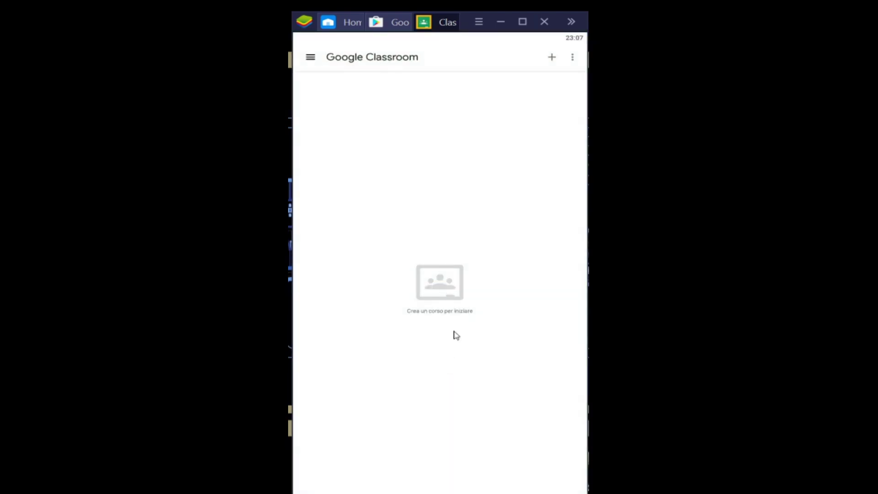
Step: Join 'compiti coronavirus' in the app using its class code, then close the enlarged code in the browser
{"action": "left_click", "coordinate": [552, 57]}
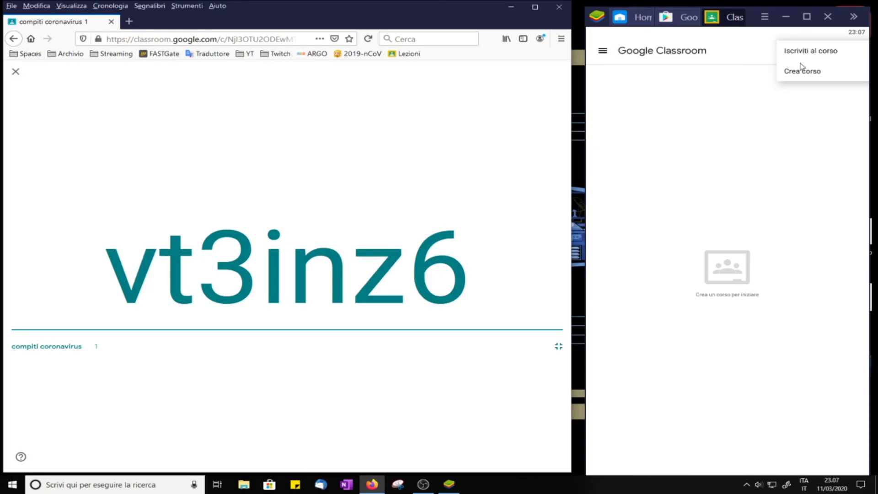
{"action": "left_click", "coordinate": [801, 69]}
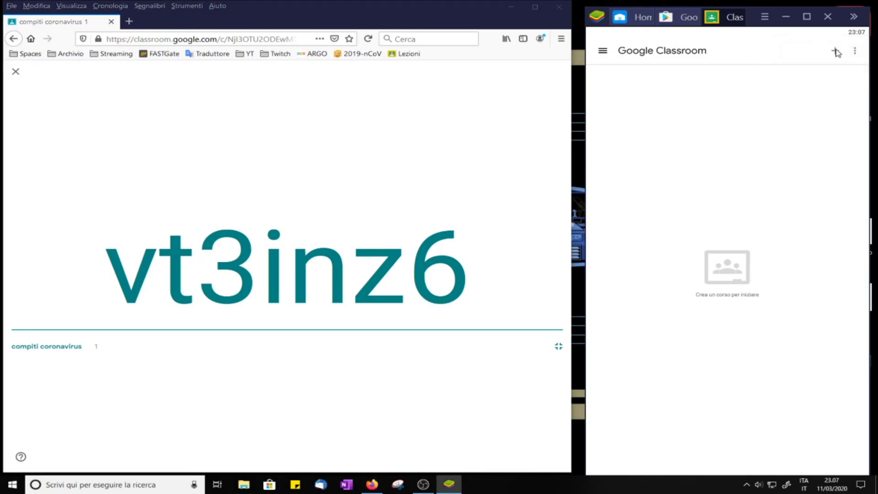
{"action": "left_click", "coordinate": [835, 51]}
{"action": "left_click", "coordinate": [804, 52]}
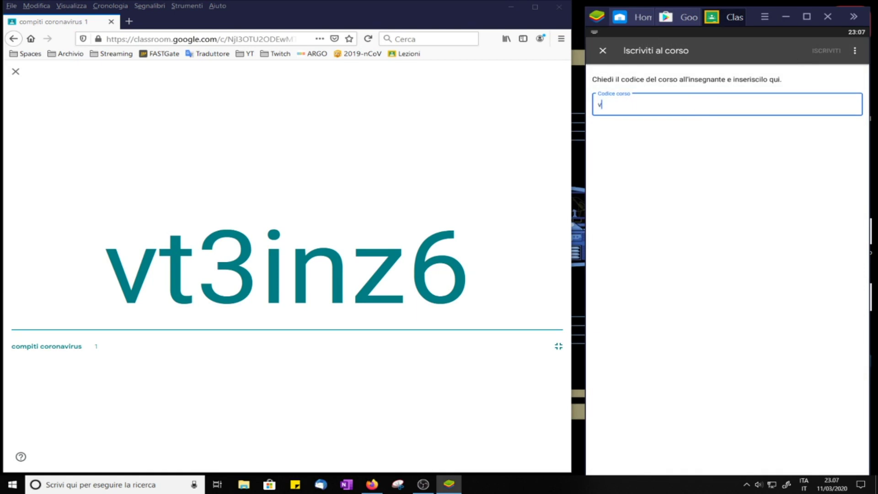
{"action": "left_click", "coordinate": [818, 52]}
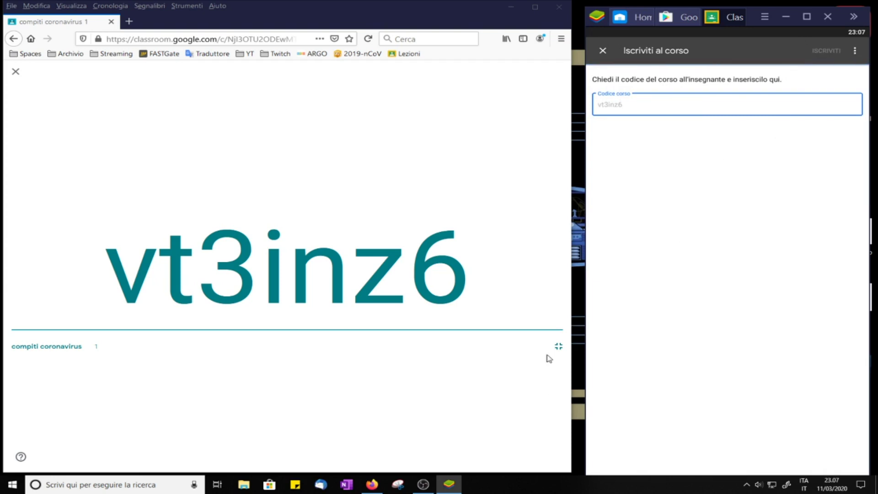
{"action": "left_click", "coordinate": [16, 72]}
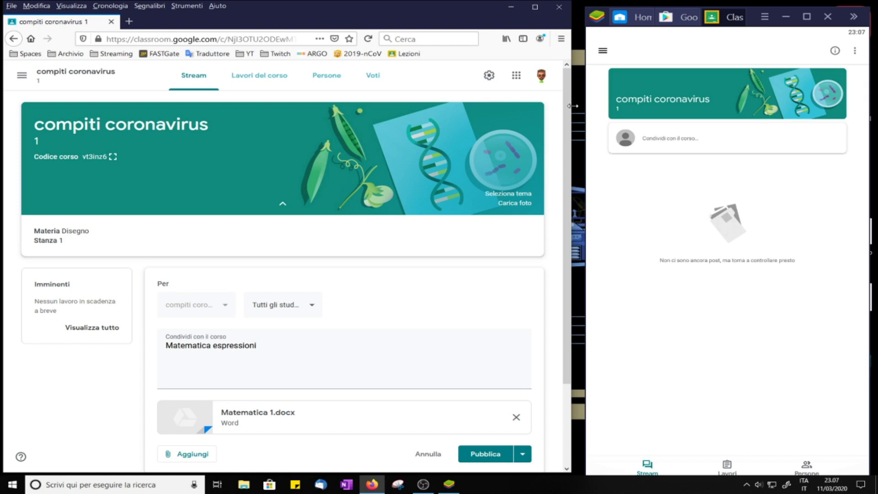
Step: Publish the 'Matematica espressioni' post with Matematica 1.docx, then reopen the Classroom app's menu in BlueStacks
{"action": "left_click", "coordinate": [785, 17]}
{"action": "scroll", "coordinate": [377, 379], "scroll_direction": "down", "scroll_amount": 1}
{"action": "scroll", "coordinate": [377, 380], "scroll_direction": "down", "scroll_amount": 2}
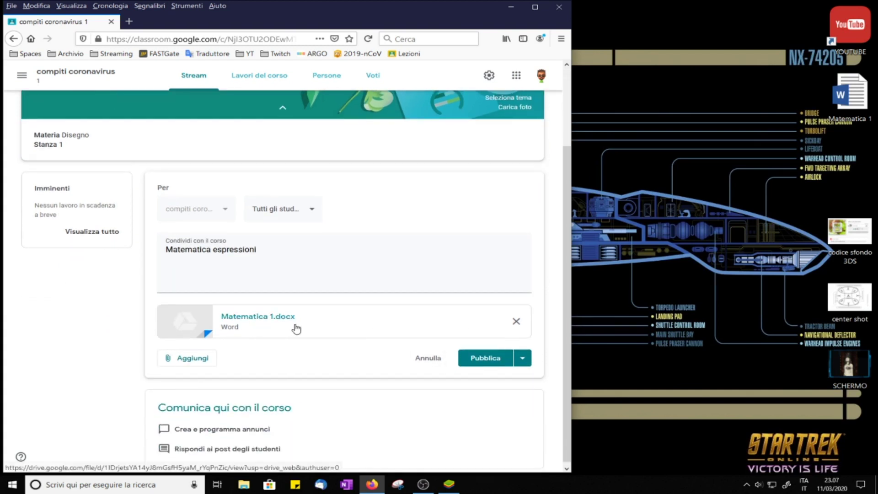
{"action": "left_click", "coordinate": [483, 362]}
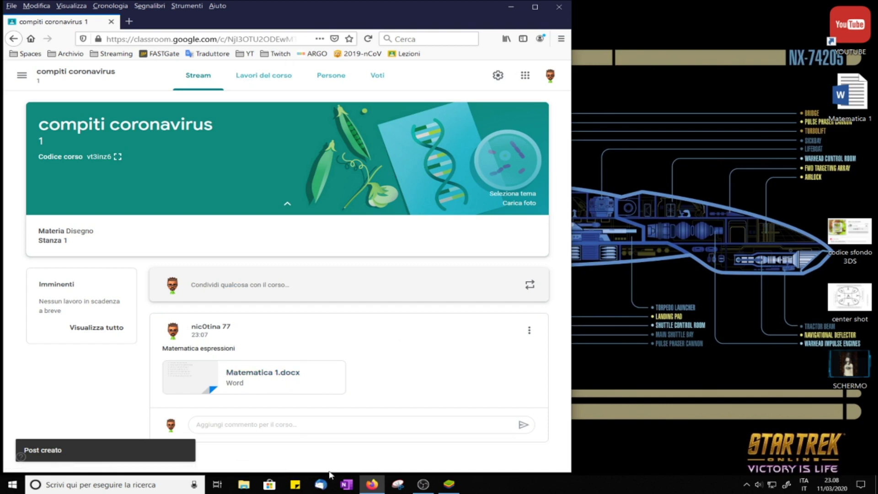
{"action": "left_click", "coordinate": [446, 487]}
{"action": "left_click", "coordinate": [602, 53]}
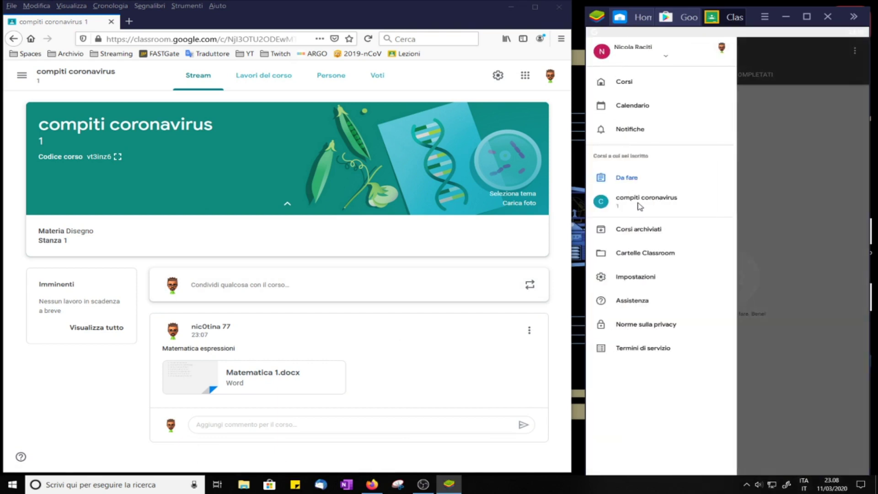
Step: Open Matematica 1.docx from the compiti coronavirus post in the student's app, then show the Lavori del corso page
{"action": "left_click", "coordinate": [652, 201]}
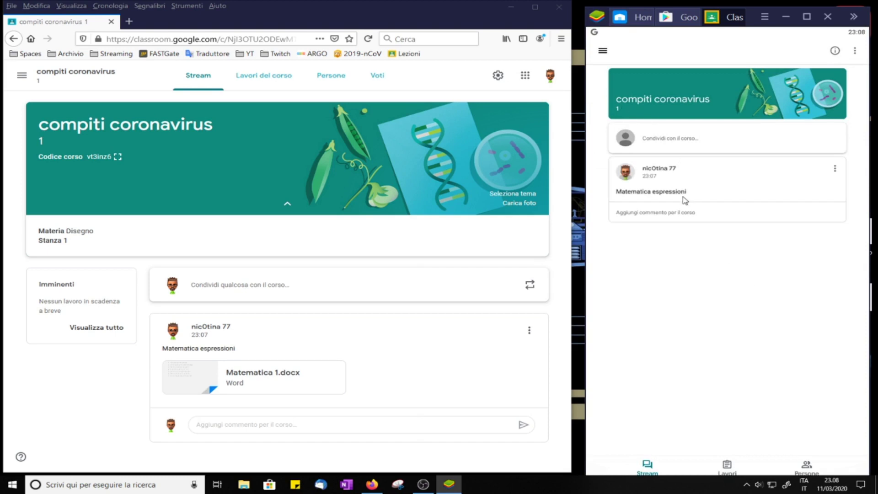
{"action": "left_click", "coordinate": [642, 196]}
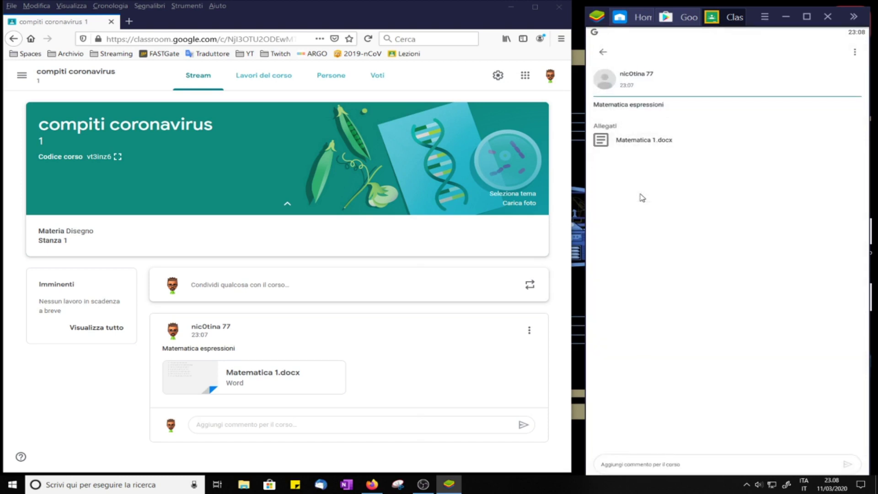
{"action": "left_click", "coordinate": [609, 141]}
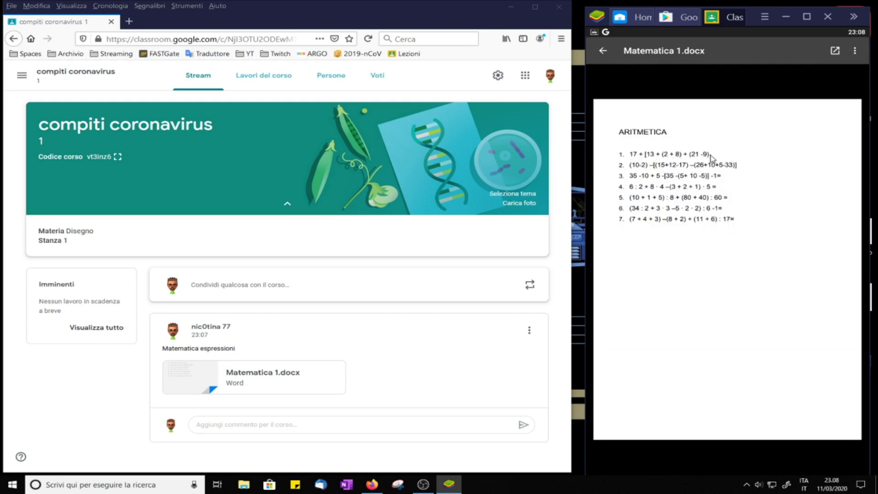
{"action": "double_click", "coordinate": [729, 151]}
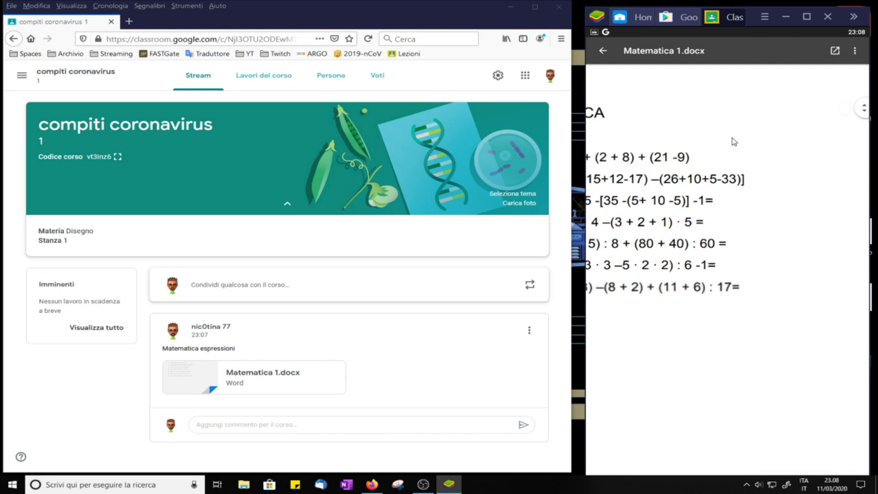
{"action": "double_click", "coordinate": [760, 185]}
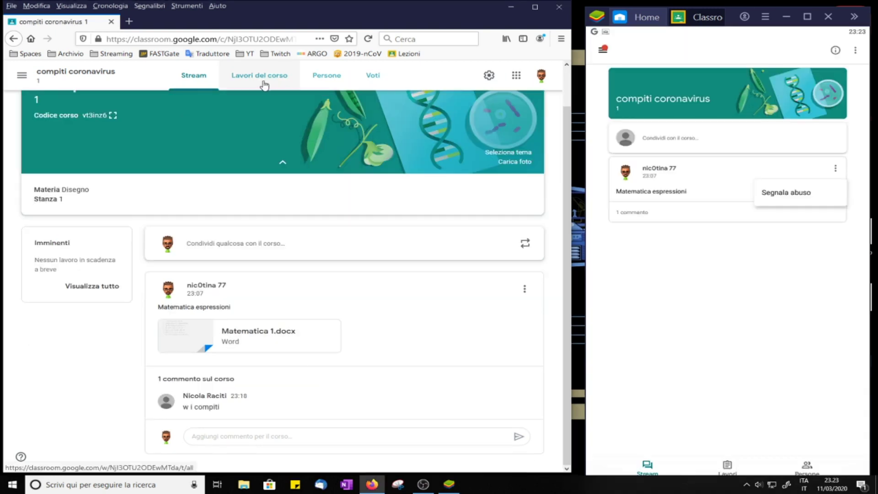
{"action": "left_click", "coordinate": [264, 76]}
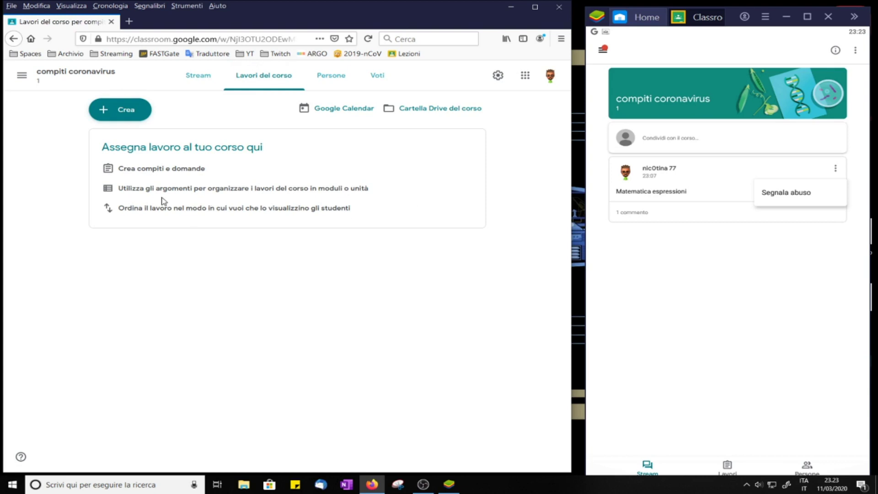
Step: Create a new assignment titled 'matematica' and show the options for attaching material
{"action": "left_click", "coordinate": [121, 114]}
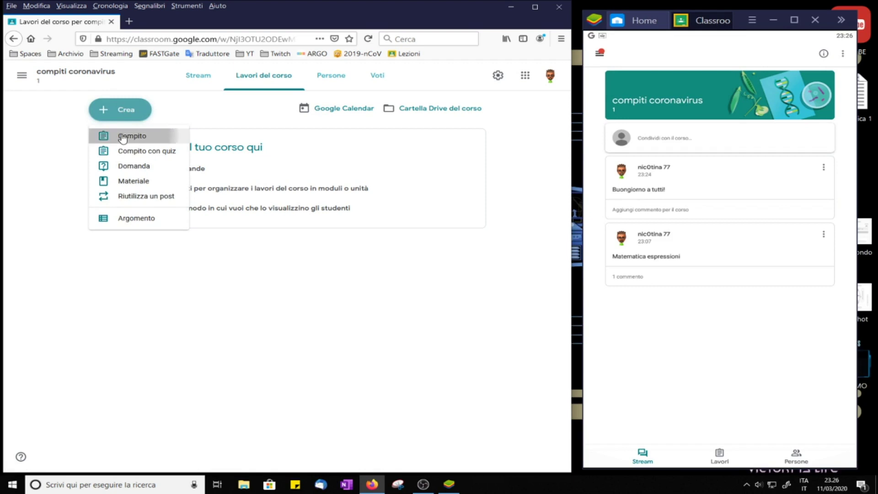
{"action": "left_click", "coordinate": [124, 136]}
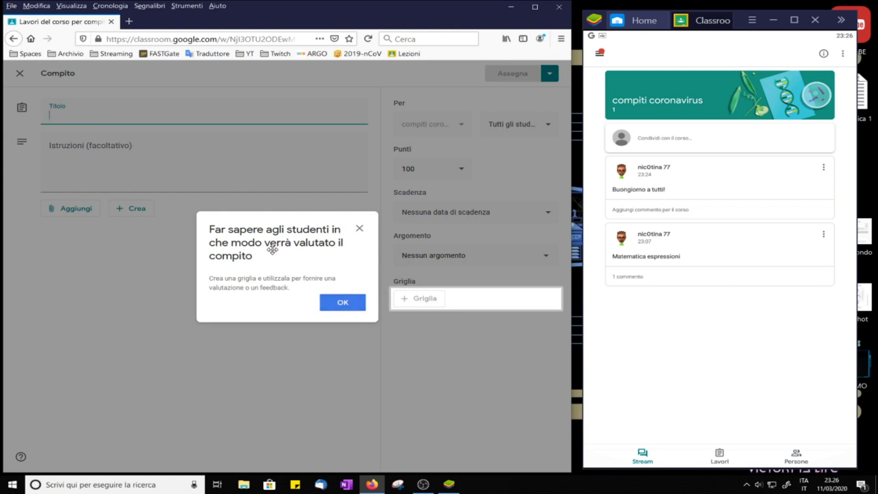
{"action": "left_click", "coordinate": [350, 306]}
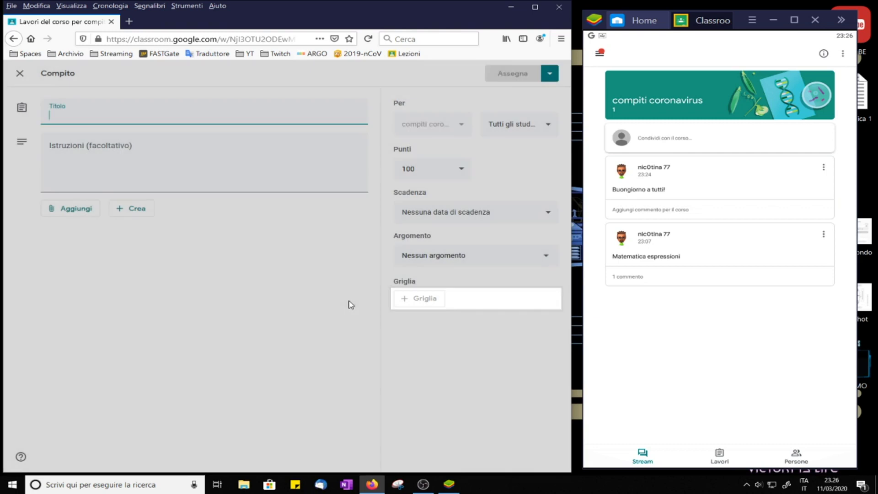
{"action": "left_click", "coordinate": [81, 112]}
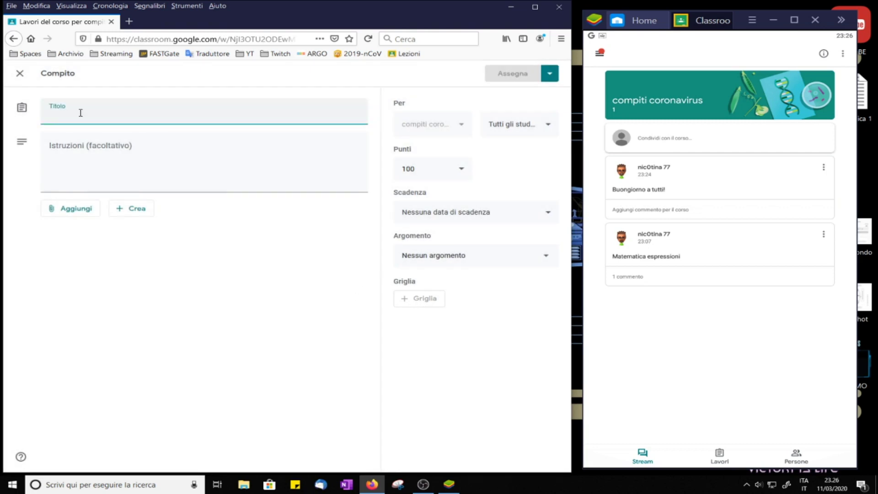
{"action": "type", "text": "matematica"}
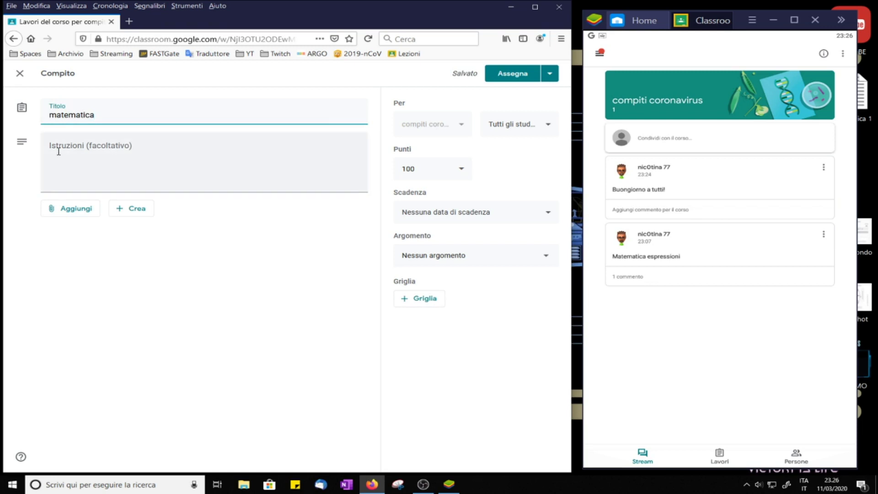
{"action": "left_click", "coordinate": [76, 210]}
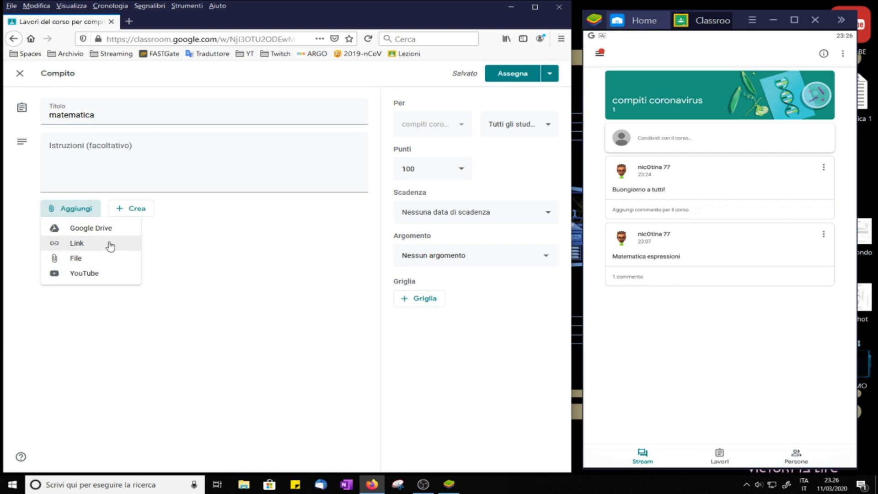
Step: Upload Matematica 1.docx from the computer and attach it to the matematica assignment
{"action": "left_click", "coordinate": [80, 260]}
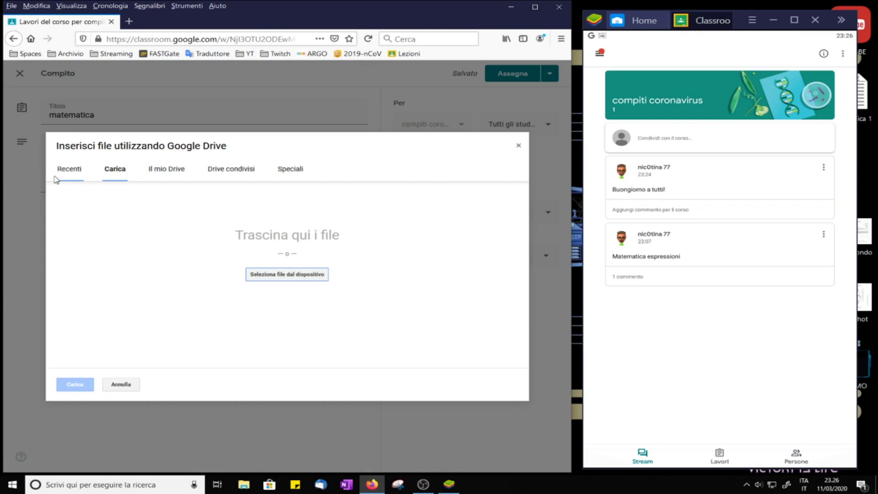
{"action": "left_click", "coordinate": [72, 167]}
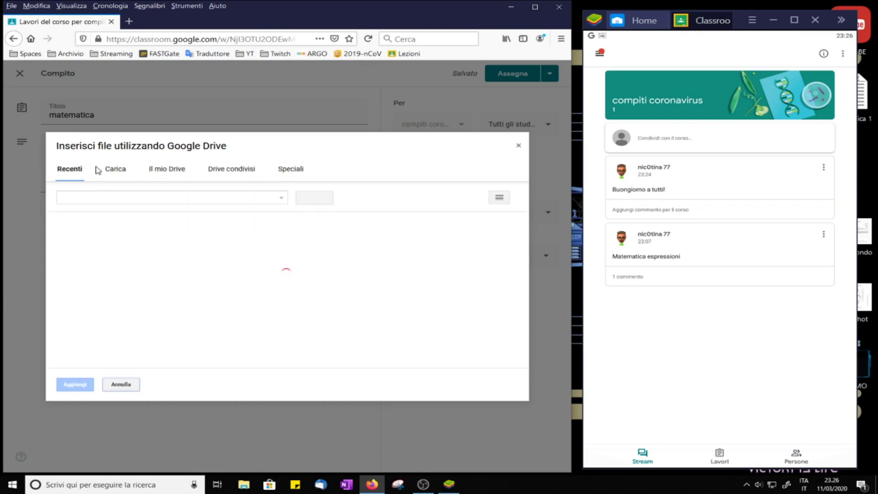
{"action": "left_click", "coordinate": [115, 172]}
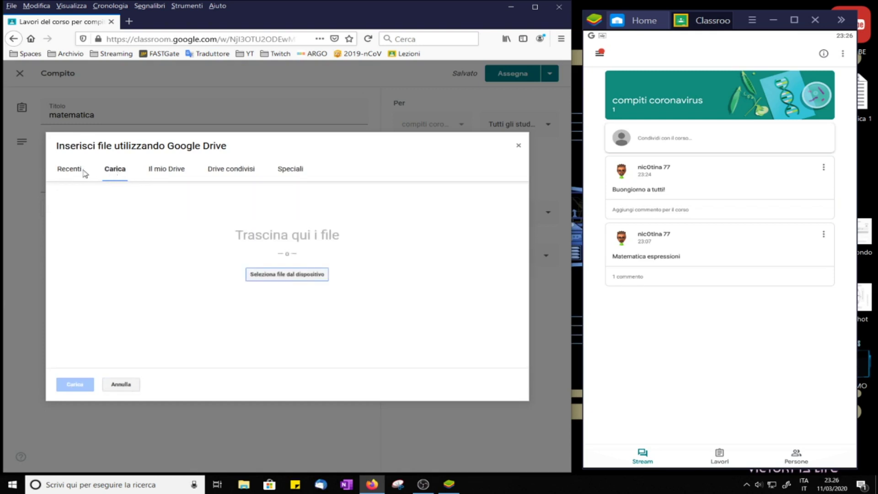
{"action": "left_click", "coordinate": [72, 172]}
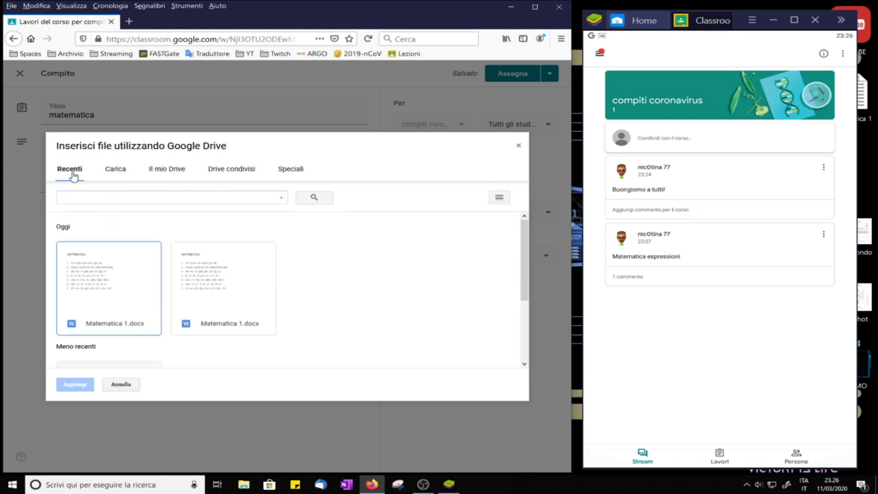
{"action": "left_click", "coordinate": [115, 170]}
{"action": "left_click", "coordinate": [286, 280]}
{"action": "left_click", "coordinate": [301, 88]}
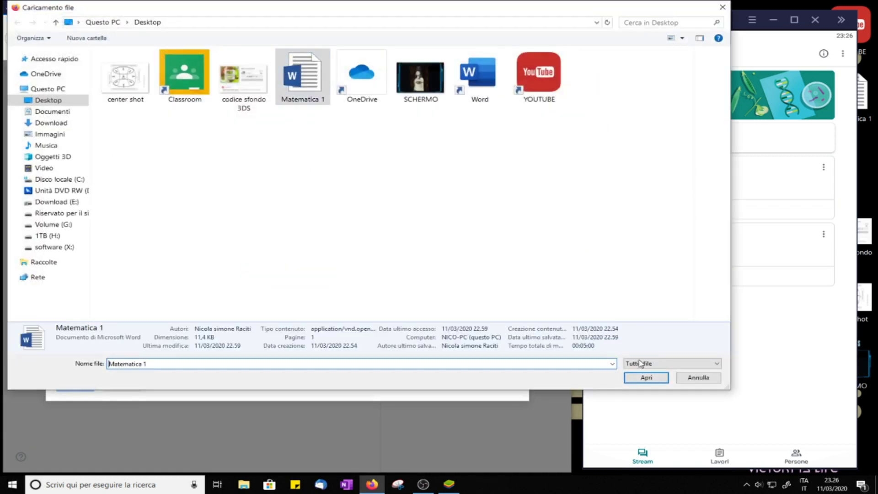
{"action": "left_click", "coordinate": [646, 378]}
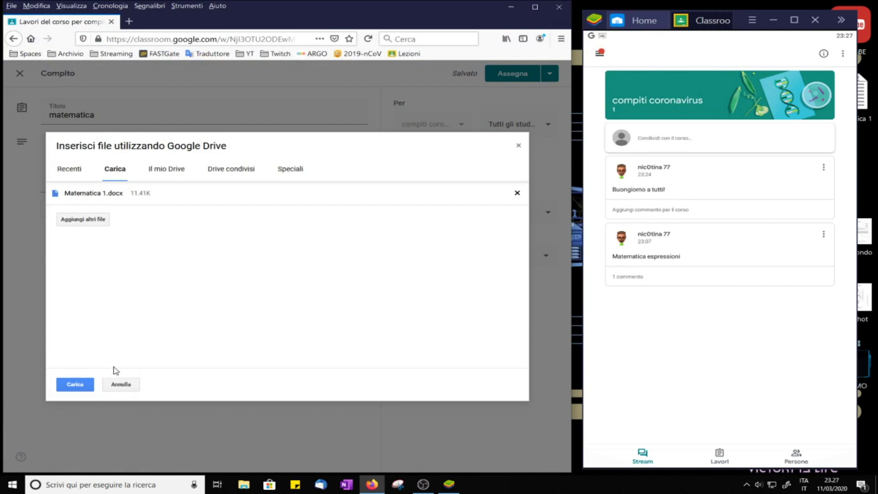
{"action": "left_click", "coordinate": [69, 386]}
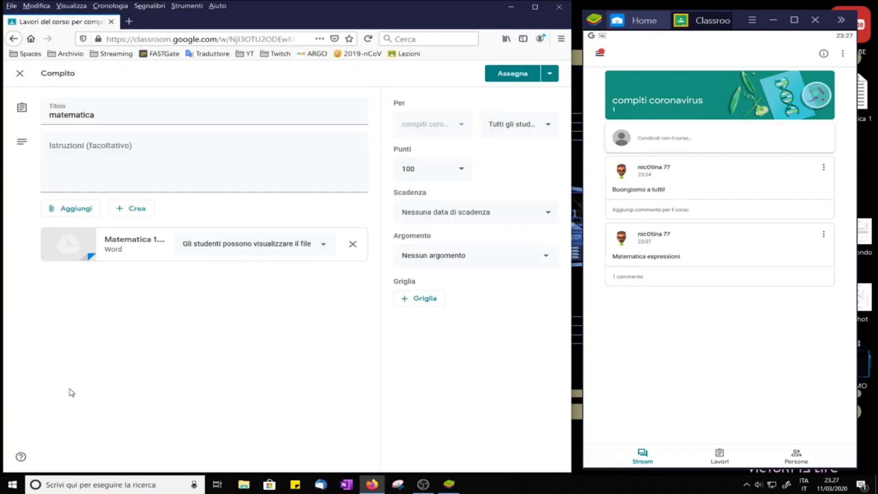
Step: Give each student their own copy of the file and assign it to only the first student
{"action": "left_click", "coordinate": [320, 247]}
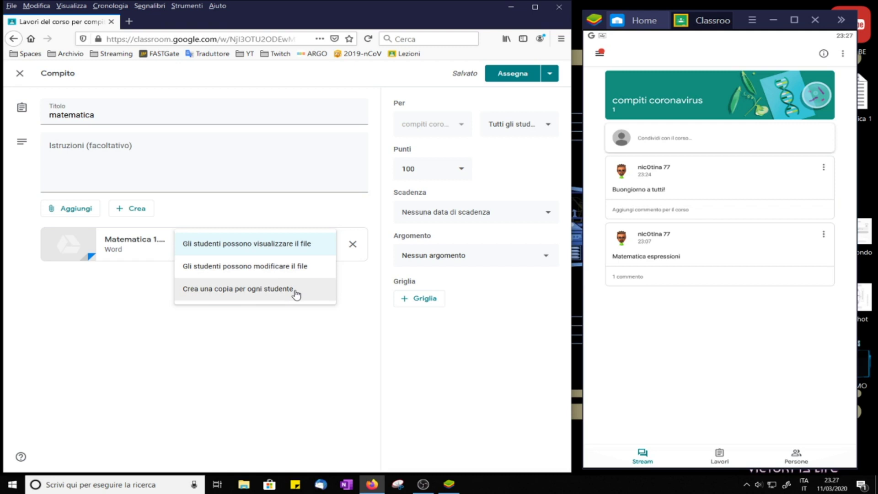
{"action": "left_click", "coordinate": [226, 300]}
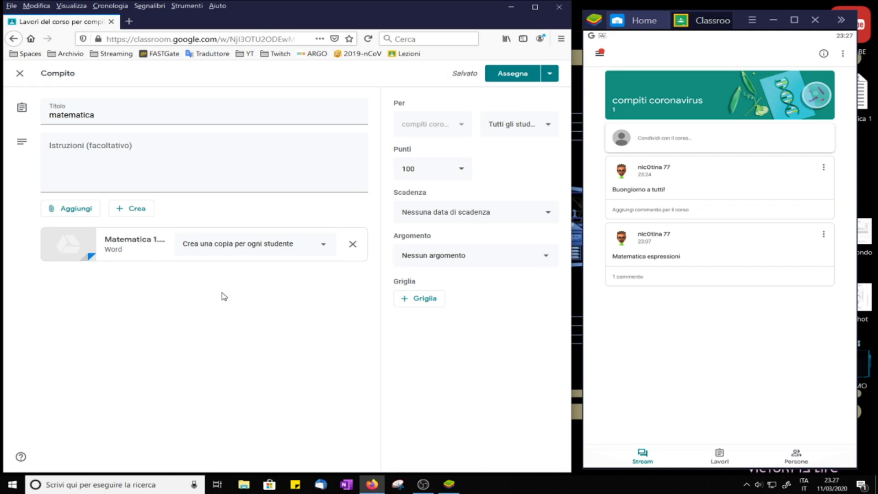
{"action": "left_click", "coordinate": [554, 130]}
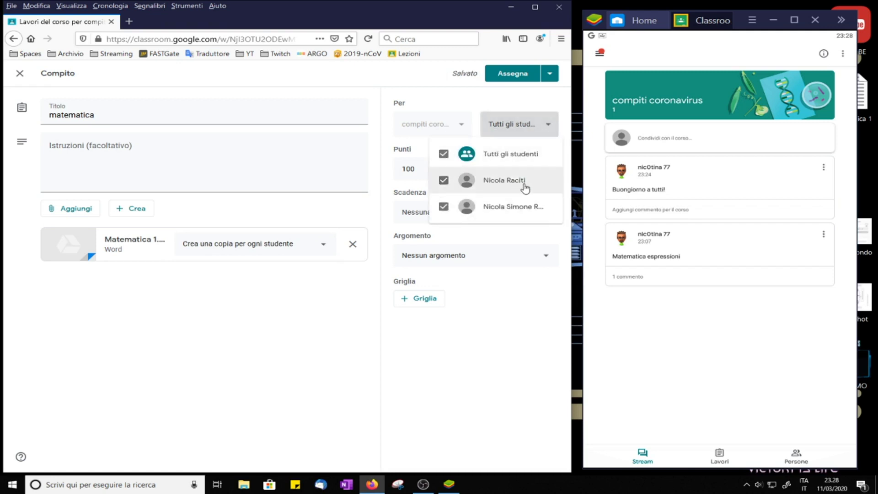
{"action": "left_click", "coordinate": [508, 181]}
{"action": "left_click", "coordinate": [443, 182]}
{"action": "left_click", "coordinate": [442, 208]}
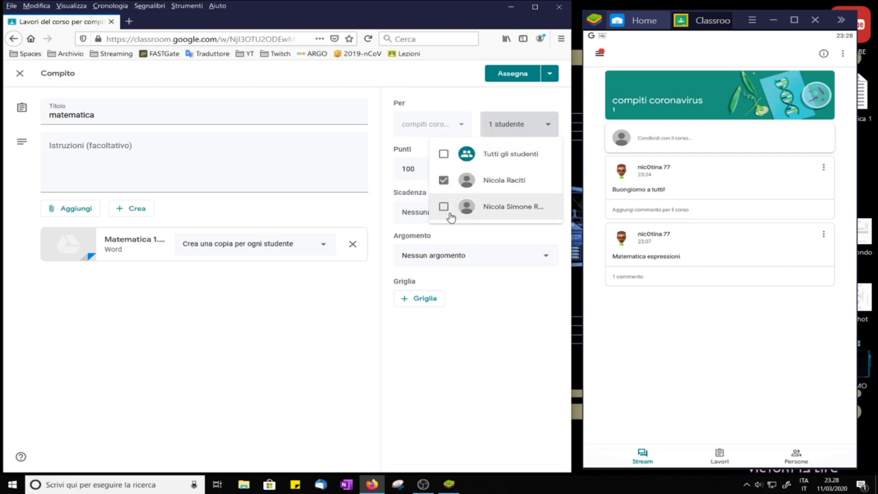
{"action": "left_click", "coordinate": [522, 352]}
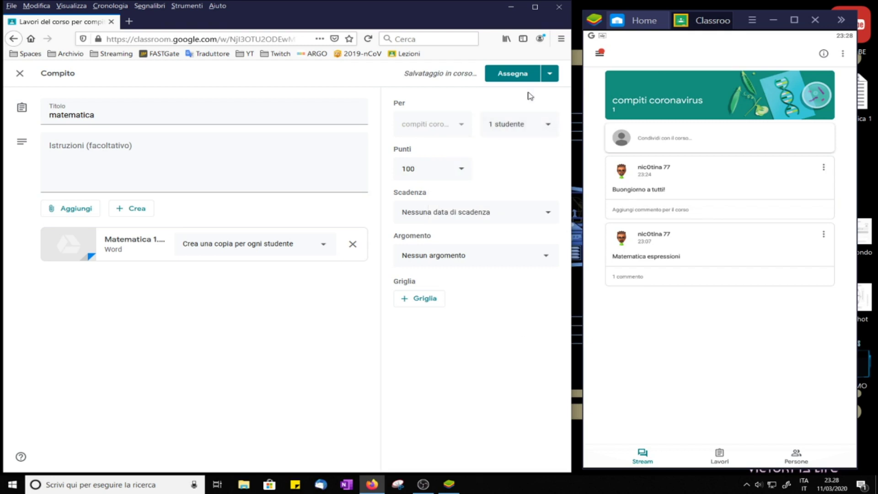
Step: Make the assignment ungraded and due tomorrow, 12 March 2020
{"action": "left_click", "coordinate": [463, 172]}
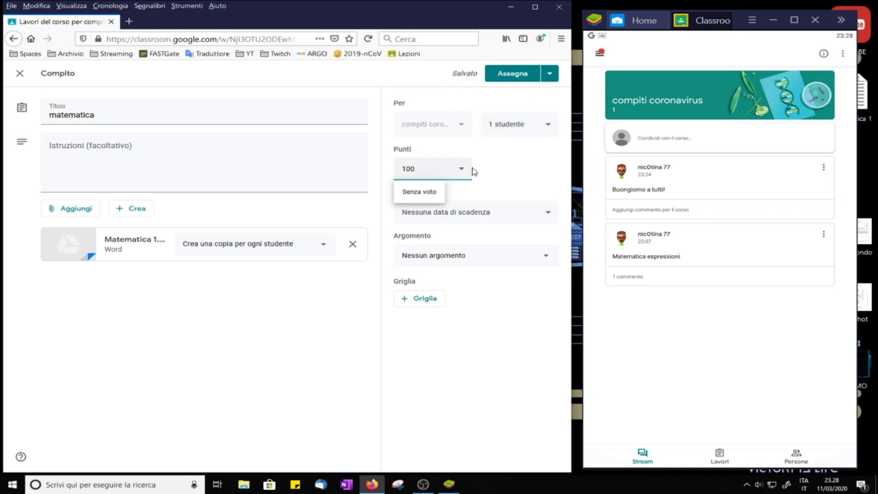
{"action": "left_click", "coordinate": [417, 194]}
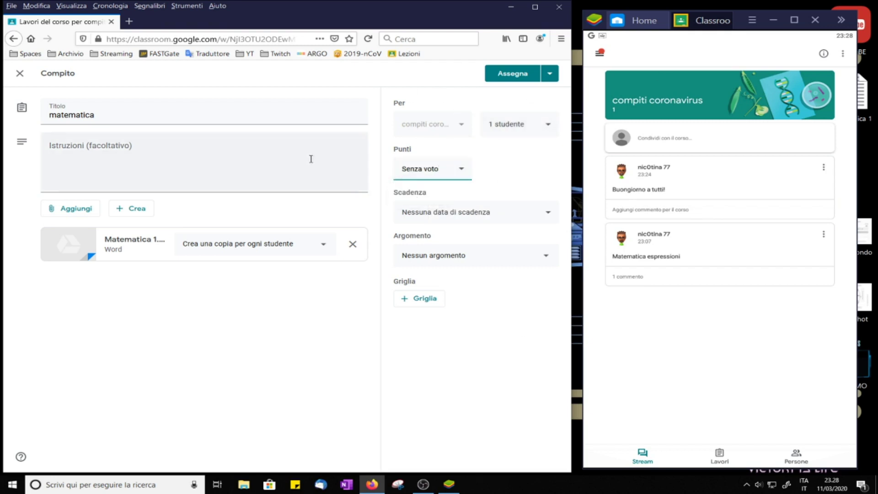
{"action": "left_click", "coordinate": [521, 212]}
{"action": "left_click", "coordinate": [498, 252]}
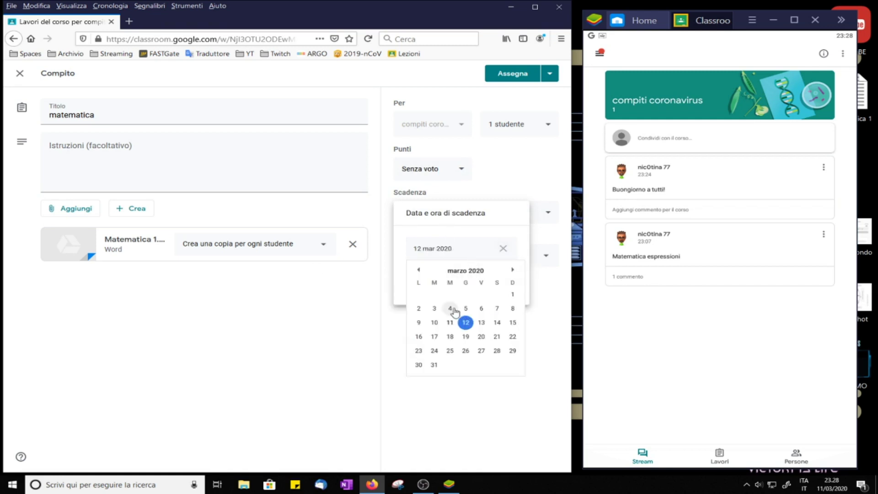
{"action": "left_click", "coordinate": [465, 323]}
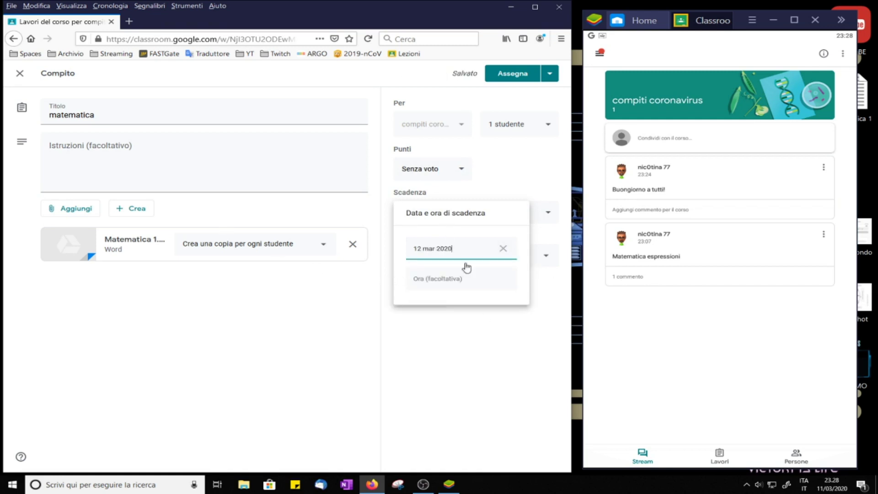
{"action": "left_click", "coordinate": [469, 361]}
Step: Put the assignment under a new topic Matematica and publish it
{"action": "left_click", "coordinate": [523, 255]}
{"action": "left_click", "coordinate": [451, 279]}
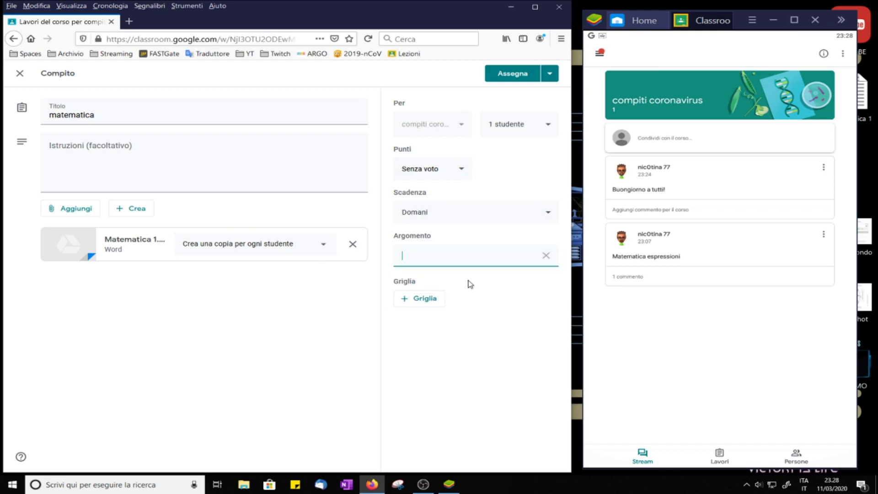
{"action": "type", "text": "Matematica"}
{"action": "left_click", "coordinate": [327, 357]}
{"action": "left_click", "coordinate": [428, 302]}
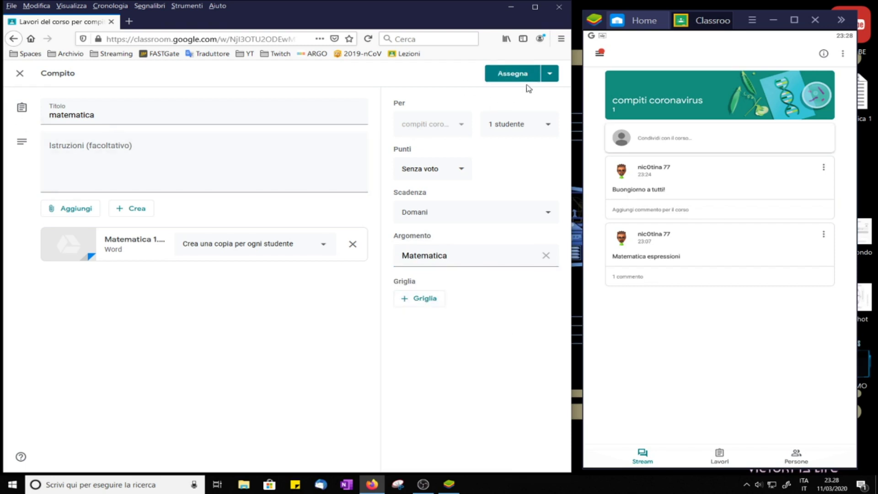
{"action": "left_click", "coordinate": [513, 73]}
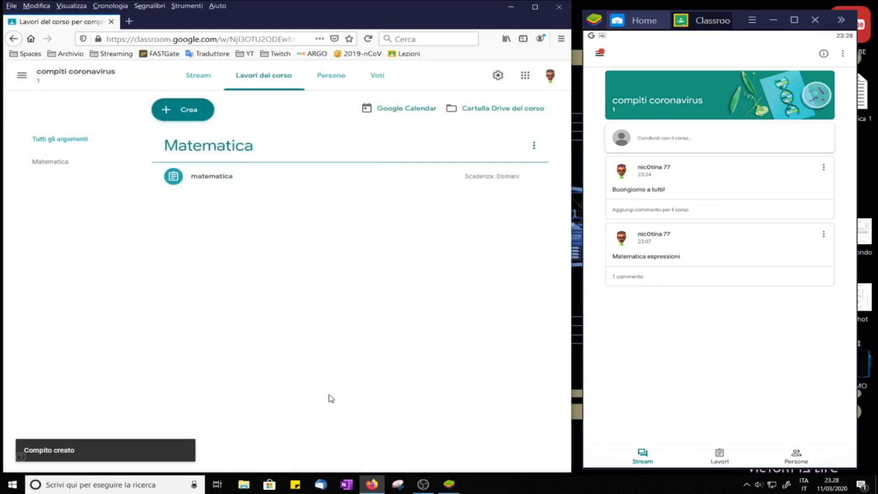
Step: In the student's app, refresh classwork, open matematica's Matematica 1 document and enter annotation mode
{"action": "left_click", "coordinate": [765, 348]}
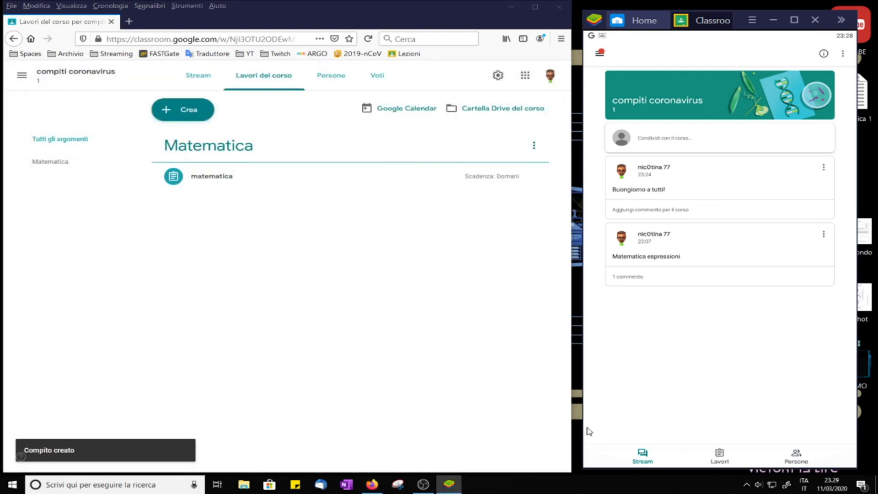
{"action": "left_click", "coordinate": [719, 453]}
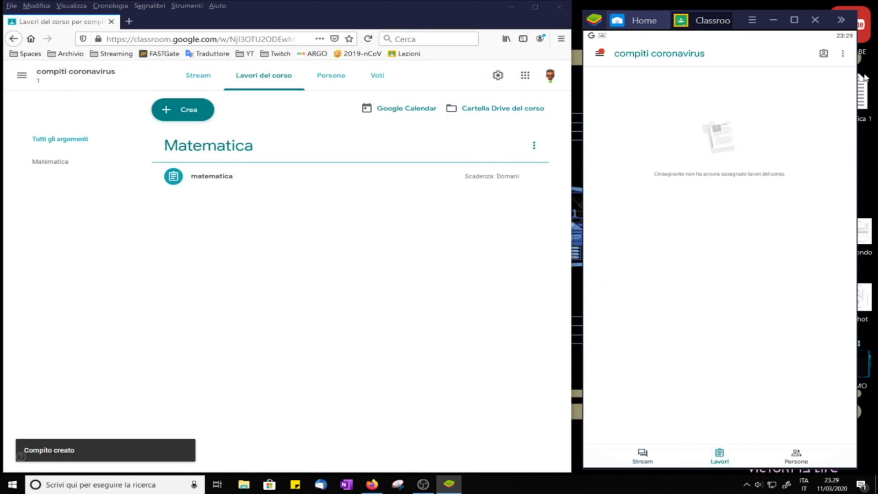
{"action": "left_click", "coordinate": [844, 54]}
{"action": "left_click", "coordinate": [789, 57]}
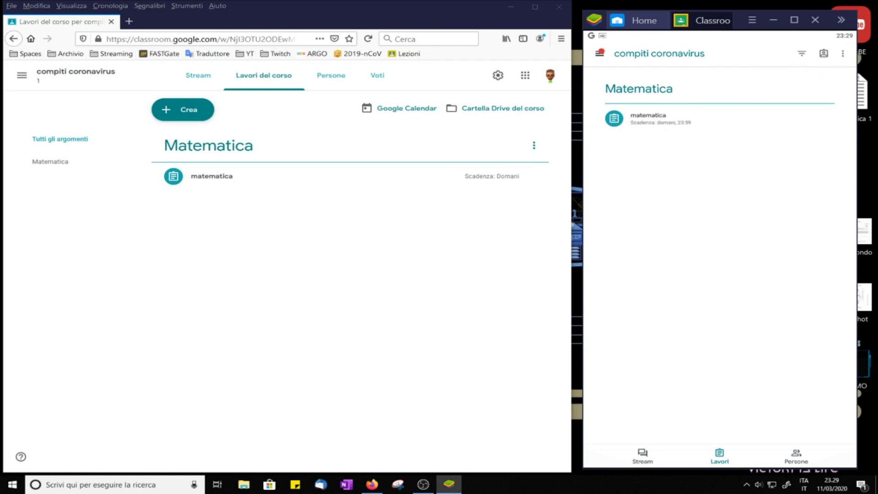
{"action": "left_click", "coordinate": [614, 120]}
{"action": "left_click", "coordinate": [720, 424]}
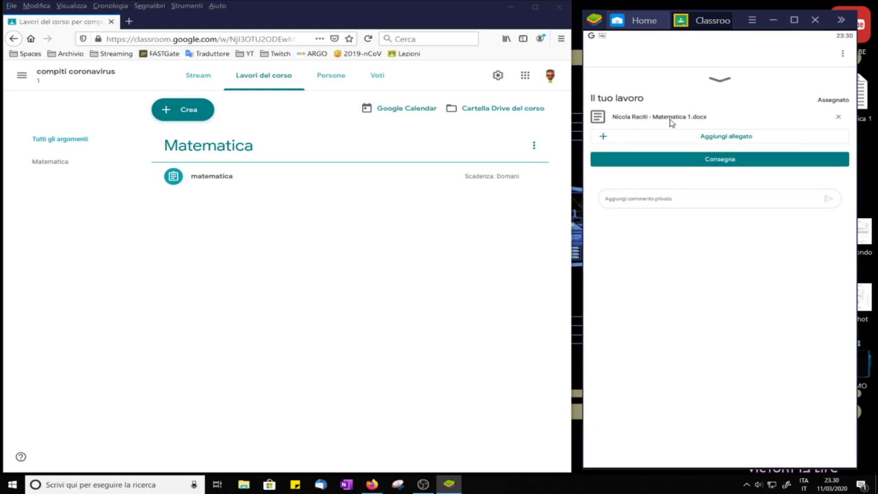
{"action": "left_click", "coordinate": [636, 116]}
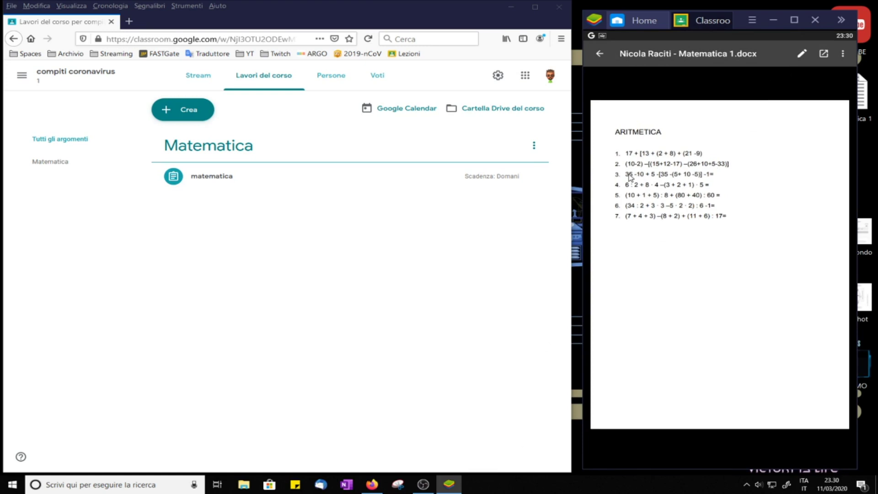
{"action": "left_click", "coordinate": [802, 55]}
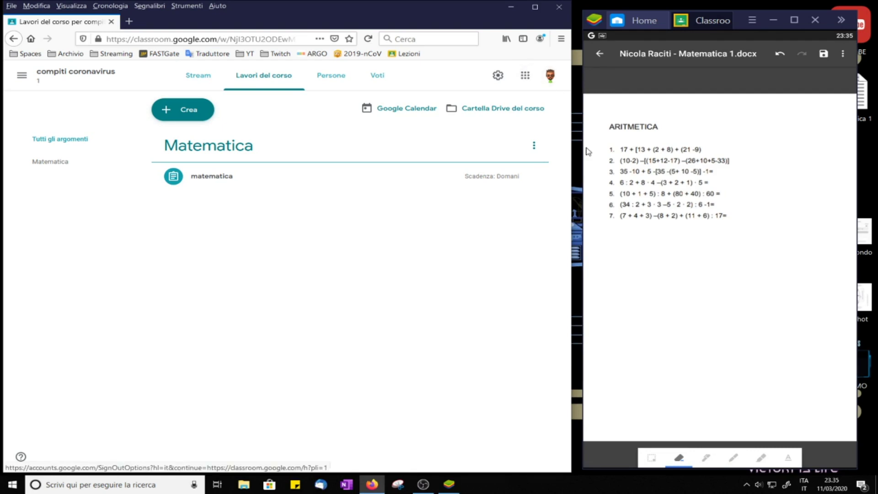
Step: Handwrite 17+[13+10+12], 17+35, 52 below exercise 7 with the pen and save the annotated PDF
{"action": "left_click", "coordinate": [706, 457]}
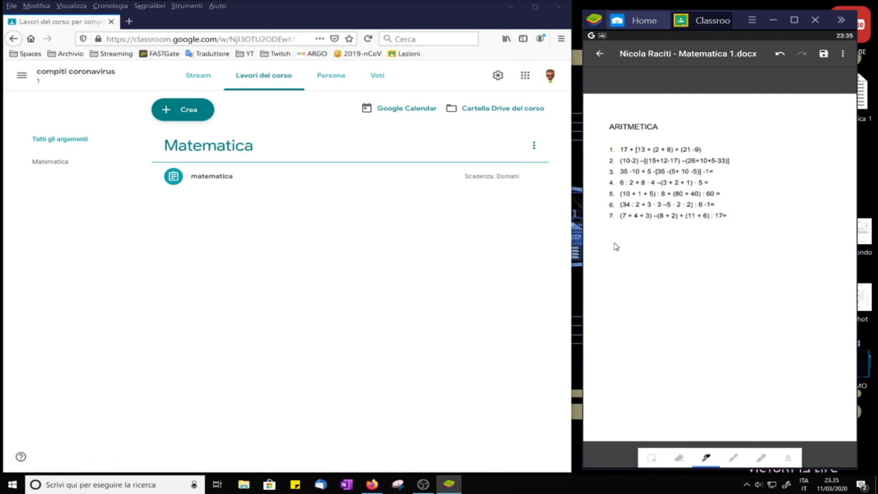
{"action": "mouse_move", "coordinate": [611, 239]}
{"action": "left_mouse_down"}
{"action": "mouse_move", "coordinate": [615, 247]}
{"action": "mouse_move", "coordinate": [680, 248]}
{"action": "left_mouse_up"}
{"action": "mouse_move", "coordinate": [691, 237]}
{"action": "left_mouse_down"}
{"action": "mouse_move", "coordinate": [686, 246]}
{"action": "mouse_move", "coordinate": [692, 237]}
{"action": "mouse_move", "coordinate": [701, 247]}
{"action": "mouse_move", "coordinate": [737, 246]}
{"action": "left_mouse_up"}
{"action": "mouse_move", "coordinate": [611, 261]}
{"action": "left_mouse_down"}
{"action": "mouse_move", "coordinate": [630, 270]}
{"action": "mouse_move", "coordinate": [648, 261]}
{"action": "mouse_move", "coordinate": [642, 267]}
{"action": "left_mouse_up"}
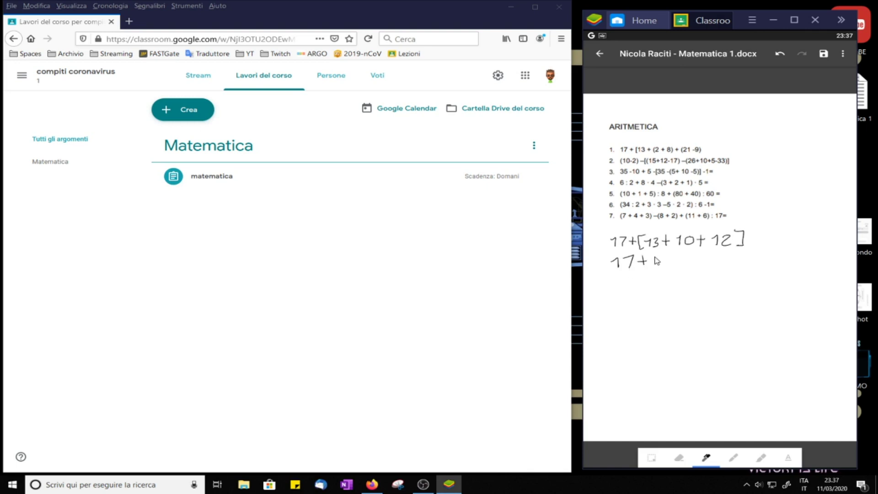
{"action": "mouse_move", "coordinate": [654, 255]}
{"action": "left_mouse_down"}
{"action": "mouse_move", "coordinate": [655, 266]}
{"action": "mouse_move", "coordinate": [669, 265]}
{"action": "mouse_move", "coordinate": [674, 253]}
{"action": "left_mouse_up"}
{"action": "mouse_move", "coordinate": [626, 280]}
{"action": "left_mouse_down"}
{"action": "mouse_move", "coordinate": [623, 290]}
{"action": "mouse_move", "coordinate": [645, 281]}
{"action": "mouse_move", "coordinate": [649, 289]}
{"action": "left_mouse_up"}
{"action": "left_click", "coordinate": [824, 57]}
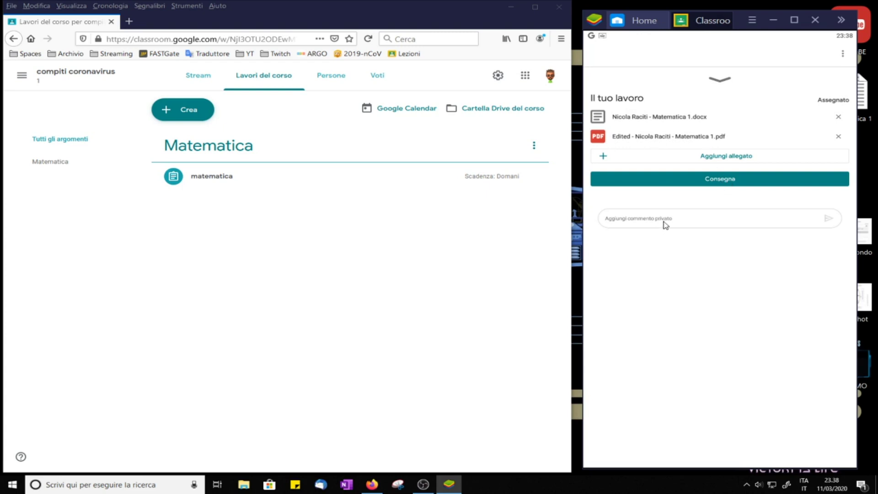
Step: Turn in the matematica assignment with both attachments
{"action": "left_click", "coordinate": [739, 182]}
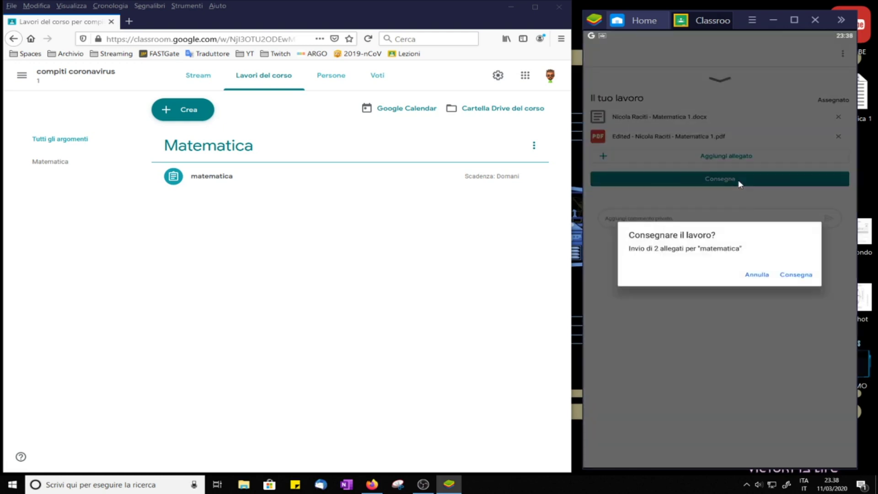
{"action": "left_click", "coordinate": [804, 277]}
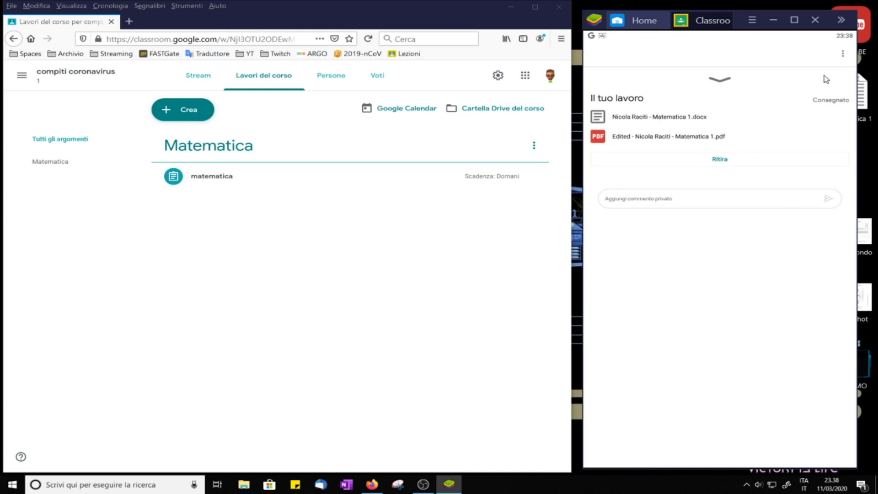
{"action": "left_click", "coordinate": [722, 84]}
{"action": "left_click", "coordinate": [599, 54]}
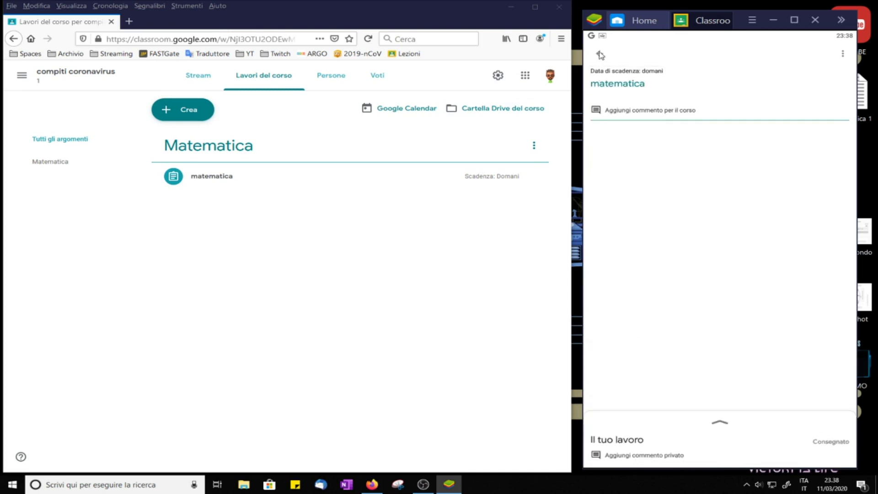
Step: Check that matematica appears under Completati, then go back to the classes list
{"action": "left_click", "coordinate": [599, 54]}
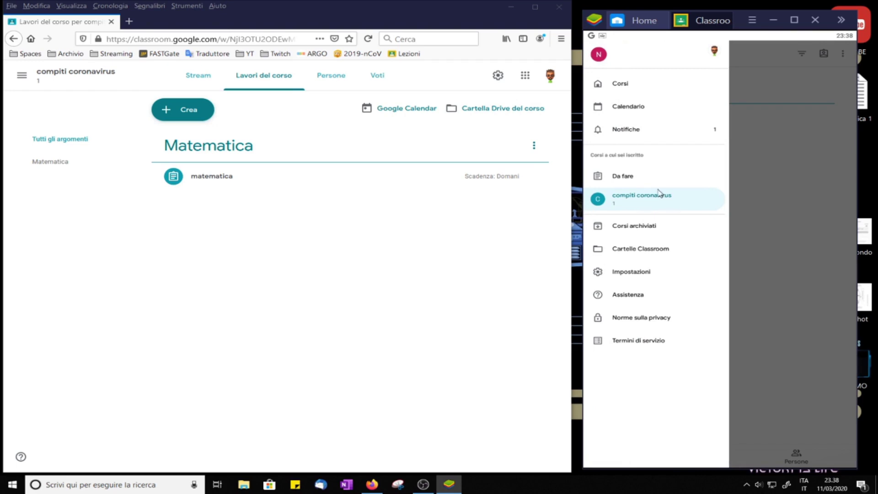
{"action": "left_click", "coordinate": [624, 177]}
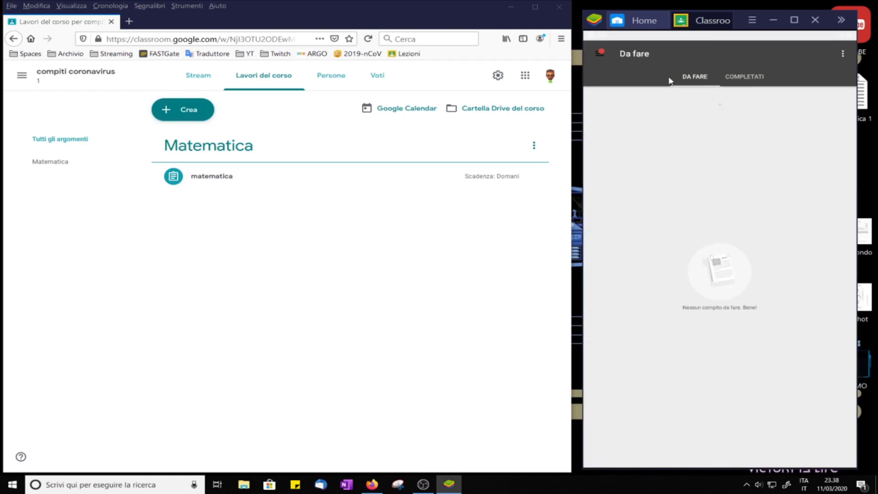
{"action": "left_click", "coordinate": [753, 78]}
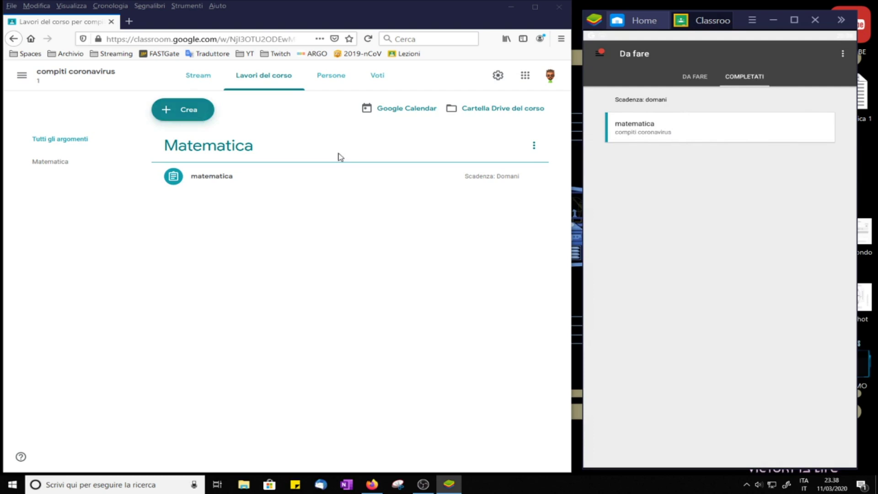
{"action": "left_click", "coordinate": [696, 75]}
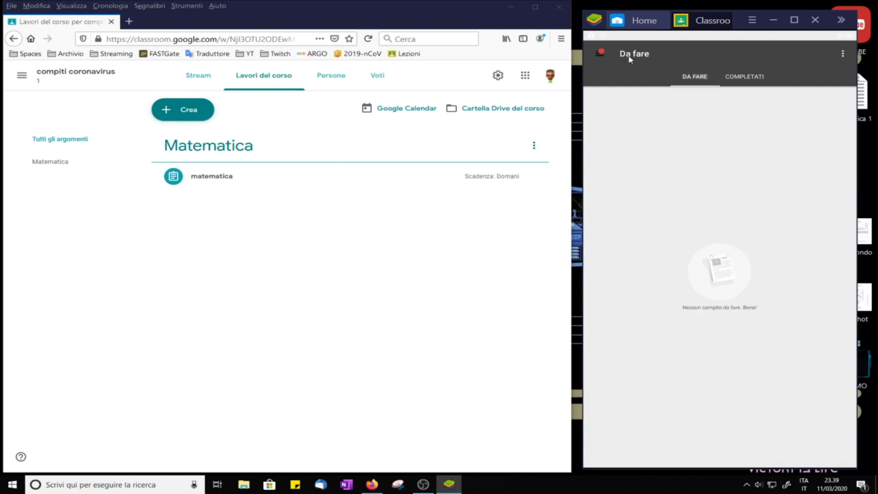
{"action": "left_click", "coordinate": [600, 53]}
{"action": "left_click", "coordinate": [619, 80]}
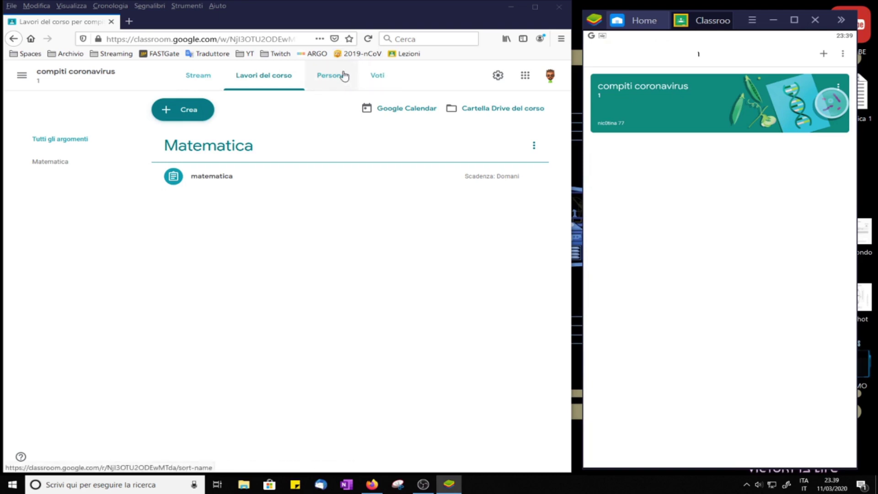
{"action": "left_click", "coordinate": [262, 79]}
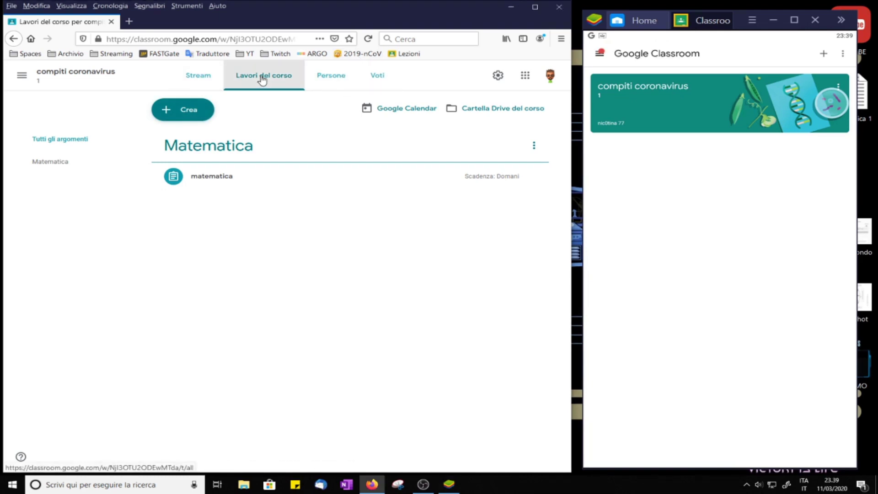
Step: Open matematica's student work, confirming its single student, and view the student's 2 attachments
{"action": "left_click", "coordinate": [40, 167]}
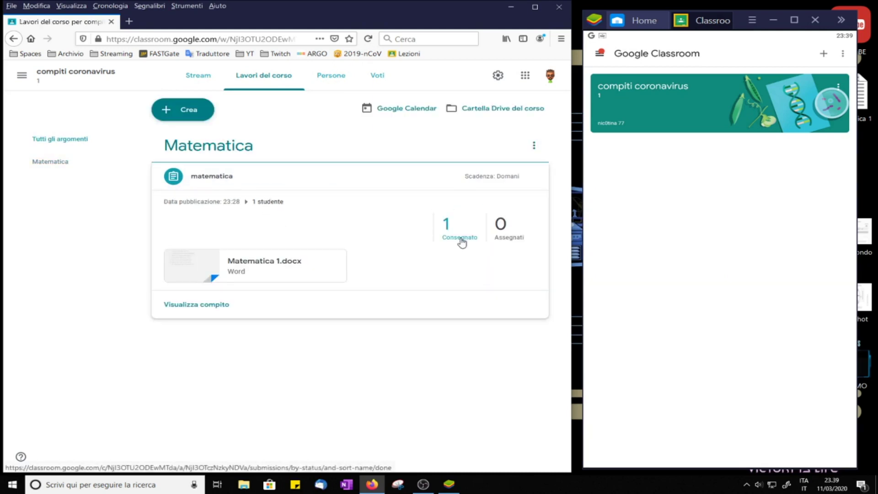
{"action": "left_click", "coordinate": [270, 203]}
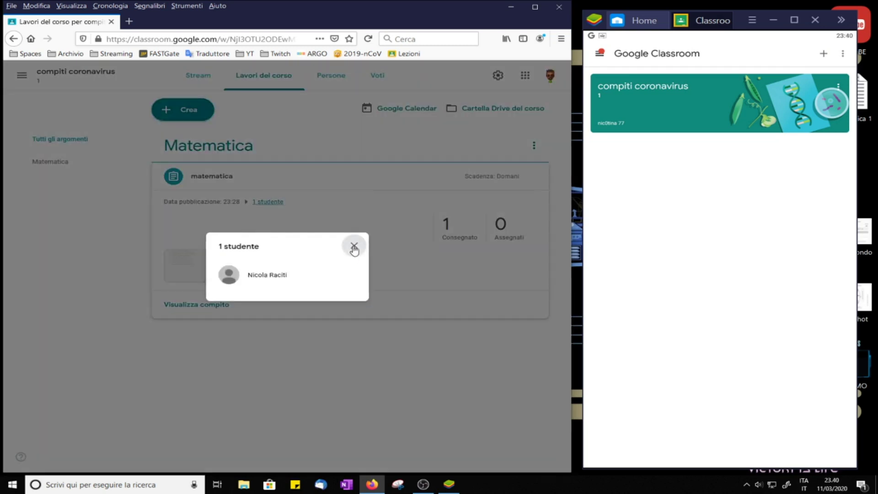
{"action": "left_click", "coordinate": [354, 249]}
{"action": "left_click", "coordinate": [212, 311]}
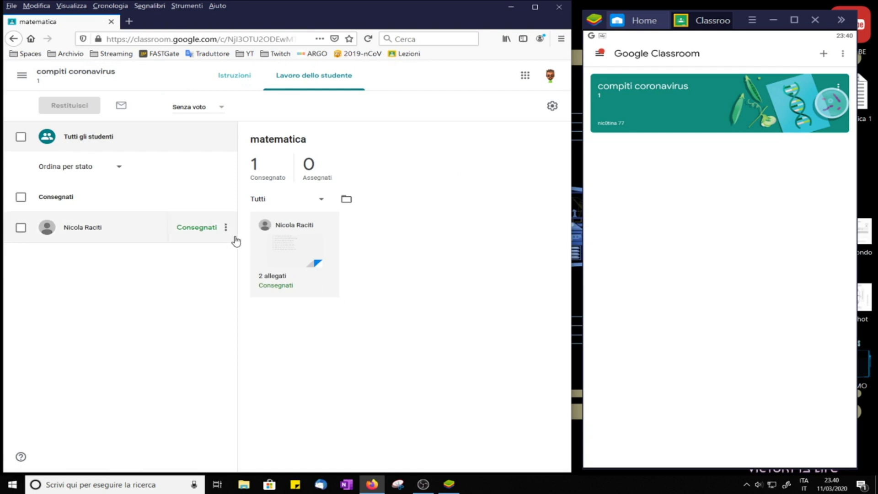
{"action": "left_click", "coordinate": [292, 275]}
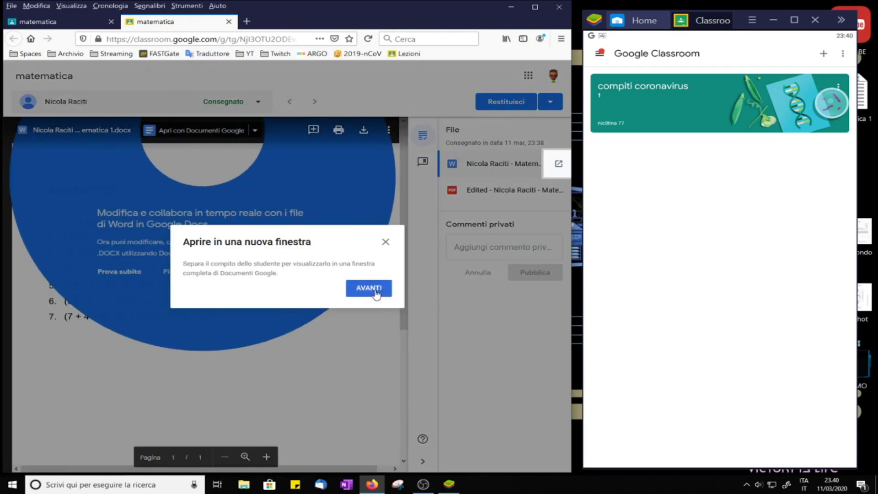
Step: Dismiss the tips and view the student's edited PDF
{"action": "left_click", "coordinate": [348, 279]}
{"action": "left_click", "coordinate": [368, 303]}
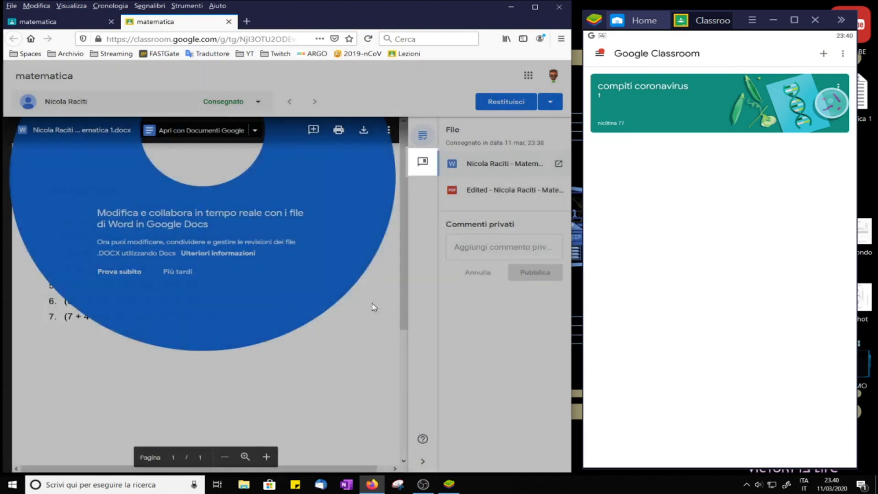
{"action": "left_click", "coordinate": [386, 271]}
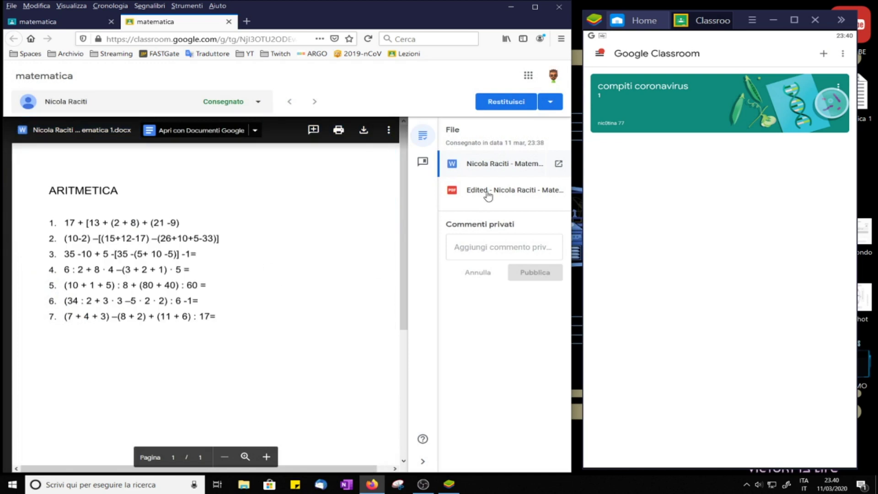
{"action": "scroll", "coordinate": [324, 298], "scroll_direction": "down", "scroll_amount": 5}
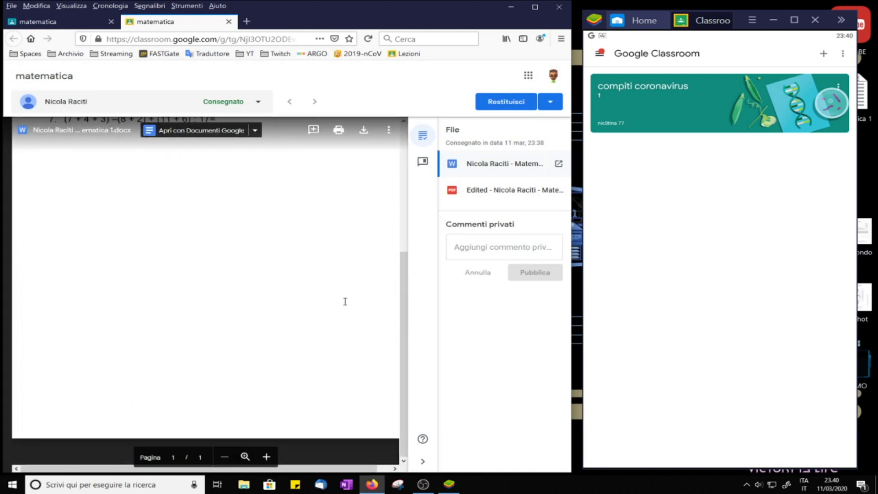
{"action": "left_click", "coordinate": [485, 192]}
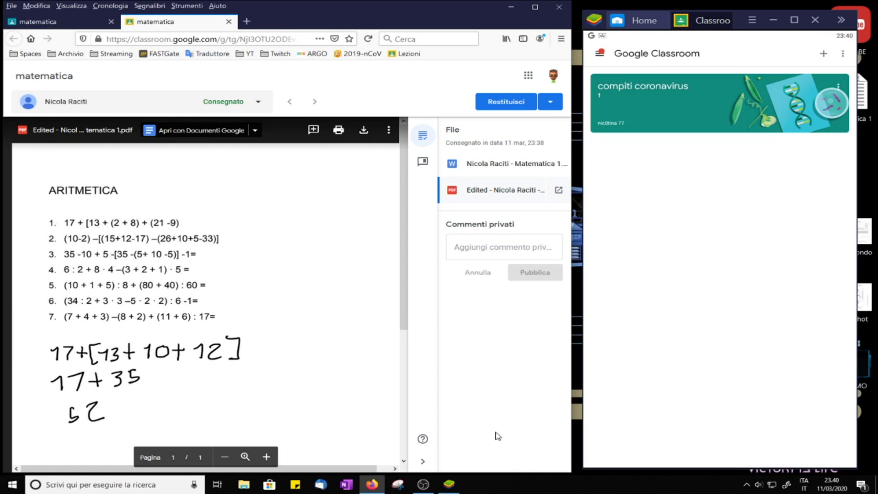
Step: Post the private comment 'le altre espressioni?' and close the grading tab
{"action": "left_click", "coordinate": [496, 248]}
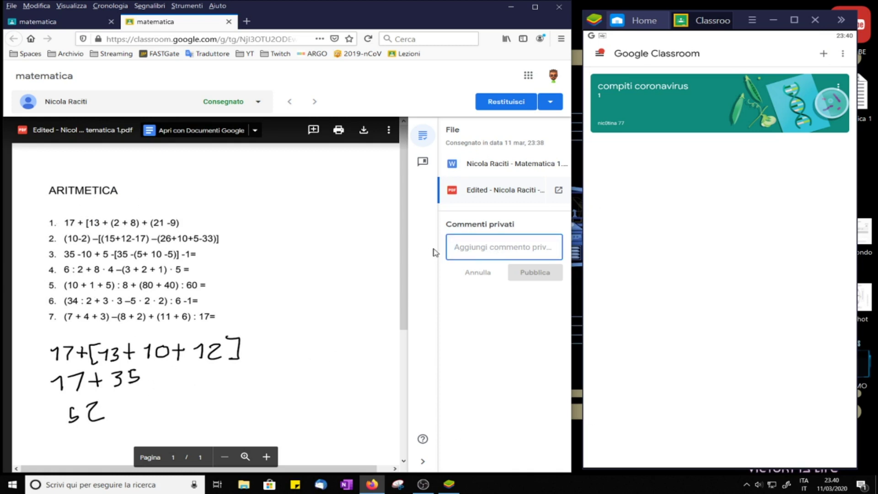
{"action": "type", "text": "le altre espressioni?"}
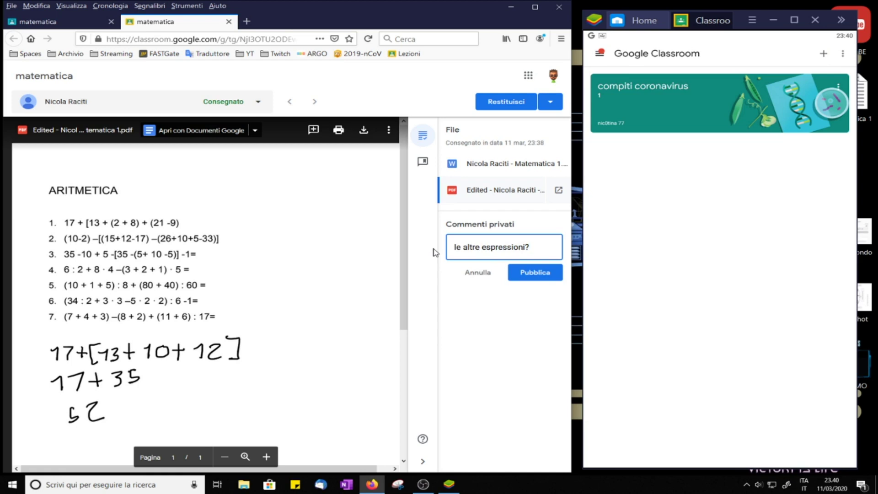
{"action": "left_click", "coordinate": [541, 274]}
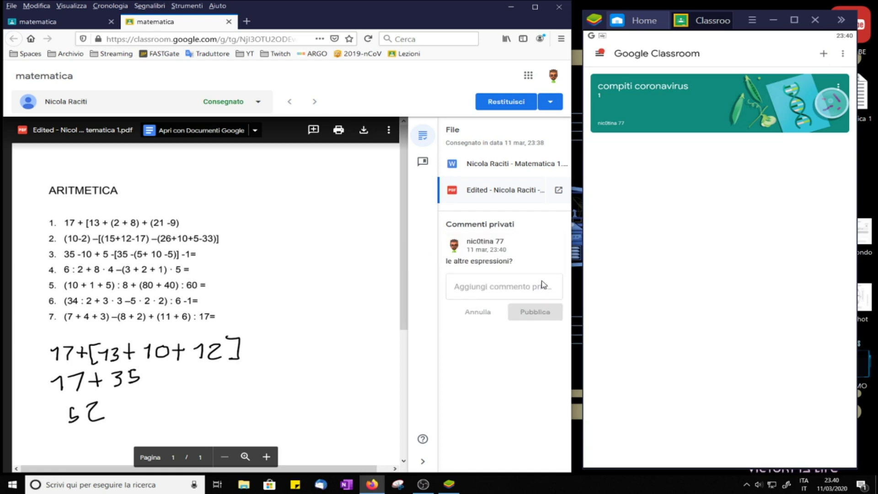
{"action": "left_click", "coordinate": [600, 53]}
{"action": "left_click", "coordinate": [617, 83]}
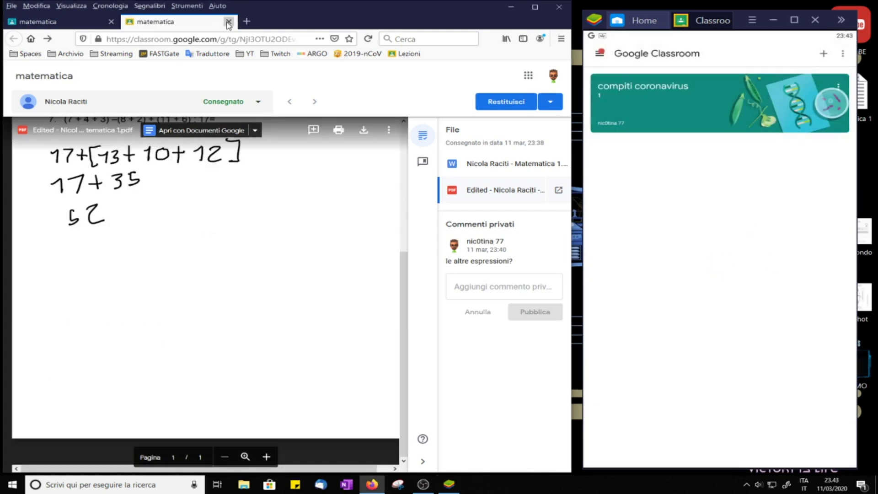
{"action": "left_click", "coordinate": [228, 21]}
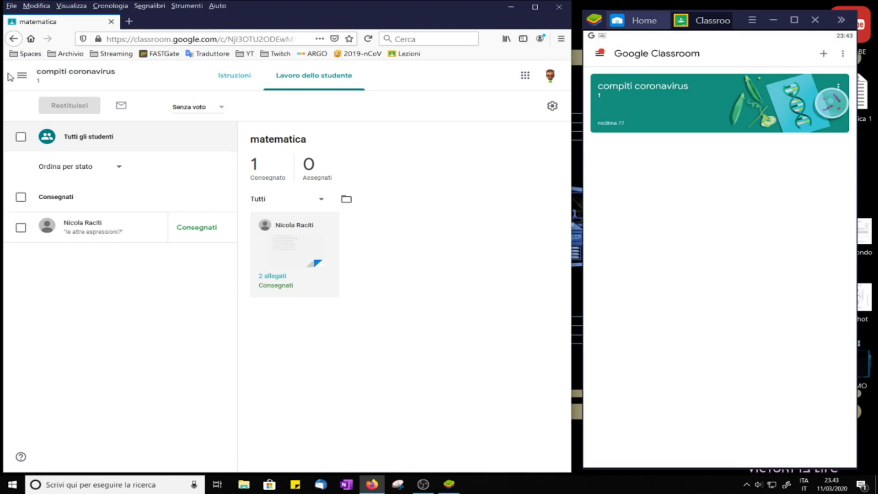
Step: Go to the compiti coronavirus classwork page and start a new quiz assignment
{"action": "left_click", "coordinate": [13, 39]}
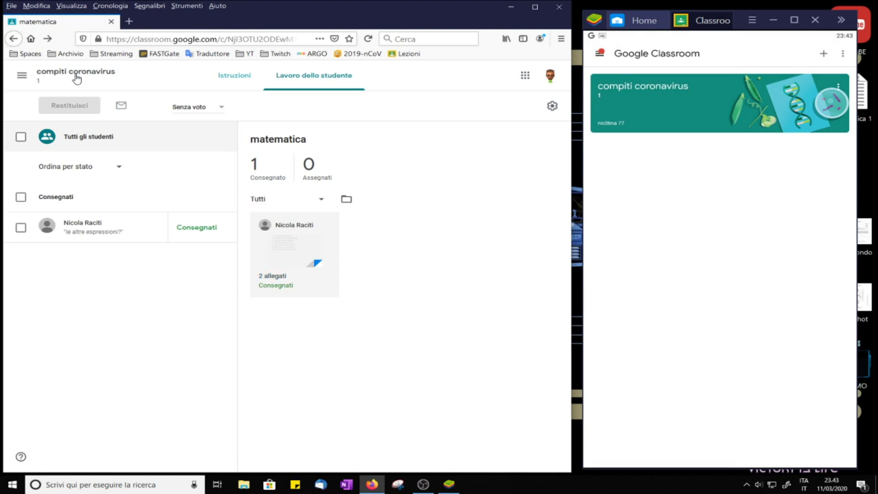
{"action": "left_click", "coordinate": [22, 77]}
{"action": "left_click", "coordinate": [59, 180]}
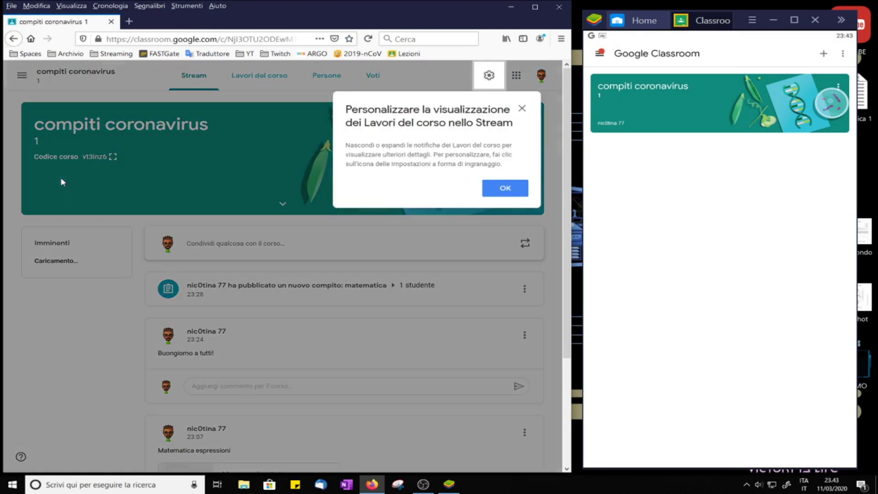
{"action": "left_click", "coordinate": [485, 183]}
{"action": "left_click", "coordinate": [271, 81]}
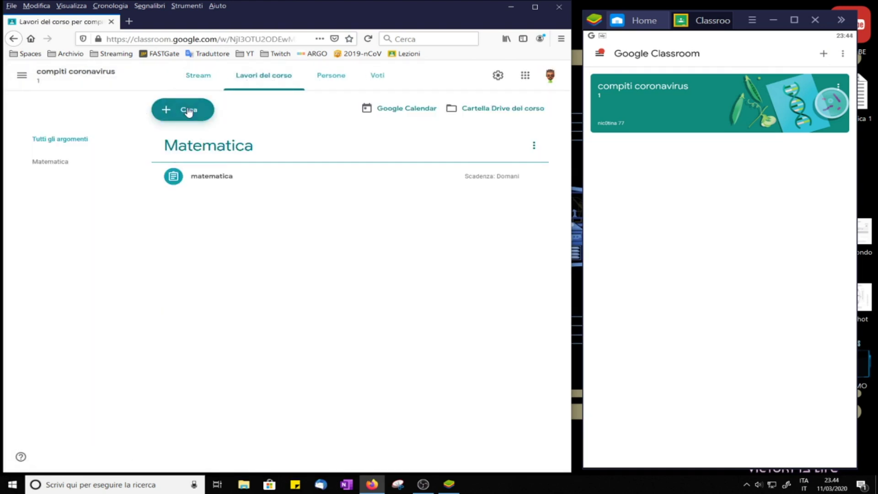
{"action": "left_click", "coordinate": [187, 112]}
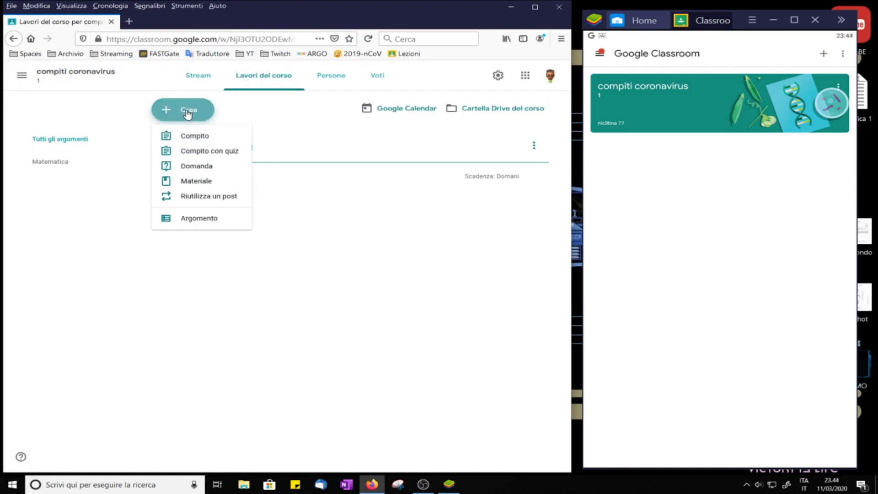
{"action": "left_click", "coordinate": [221, 154]}
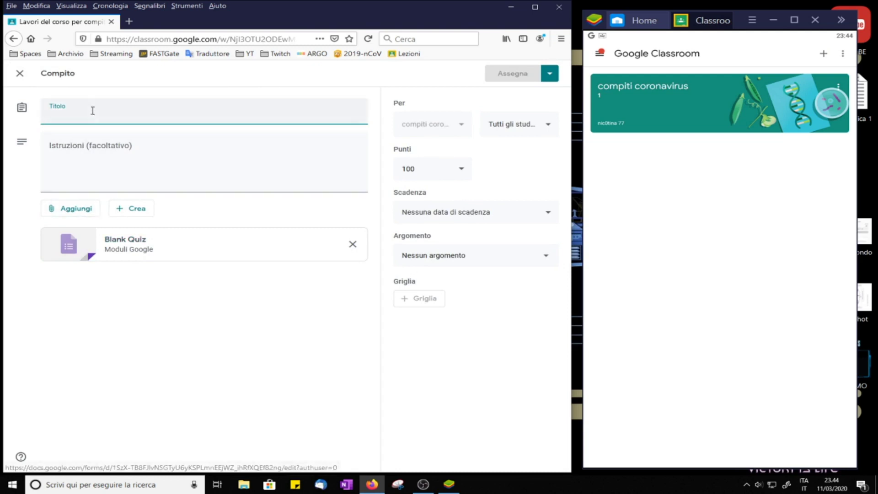
Step: Title the assignment 'Quiz' and open its Blank Quiz form in Google Forms
{"action": "type", "text": "Quiz"}
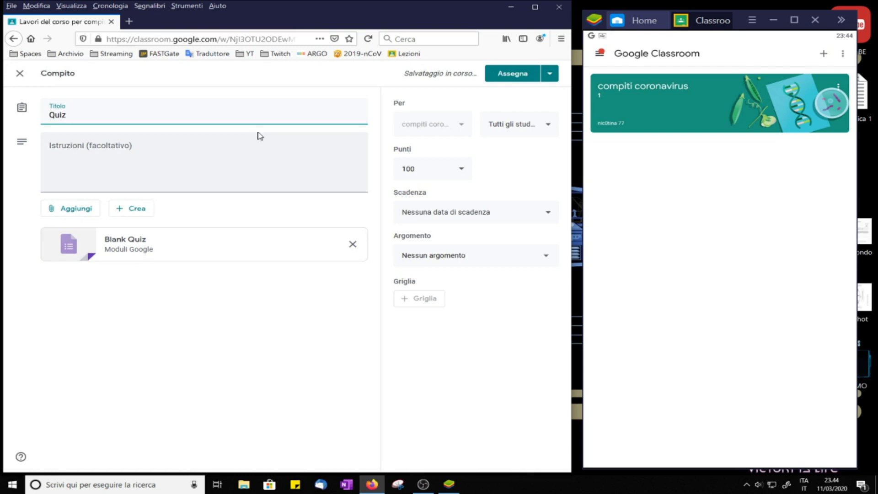
{"action": "left_click", "coordinate": [550, 73]}
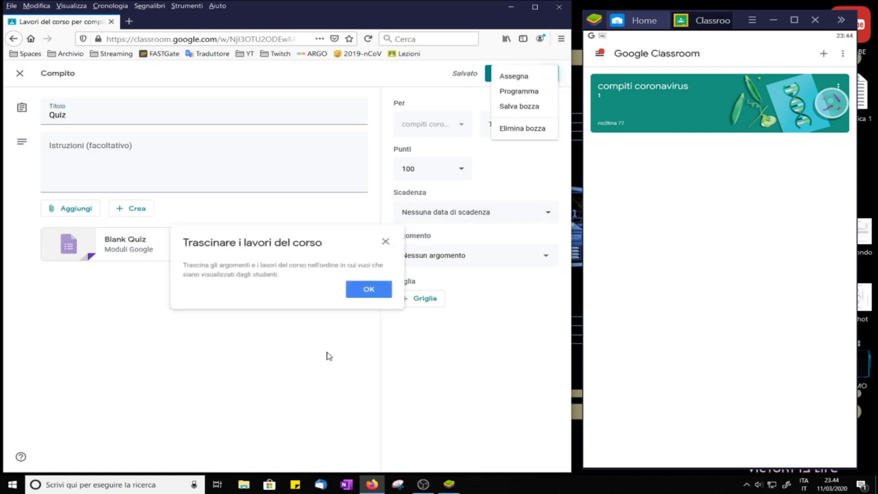
{"action": "left_click", "coordinate": [366, 303]}
{"action": "left_click", "coordinate": [369, 292]}
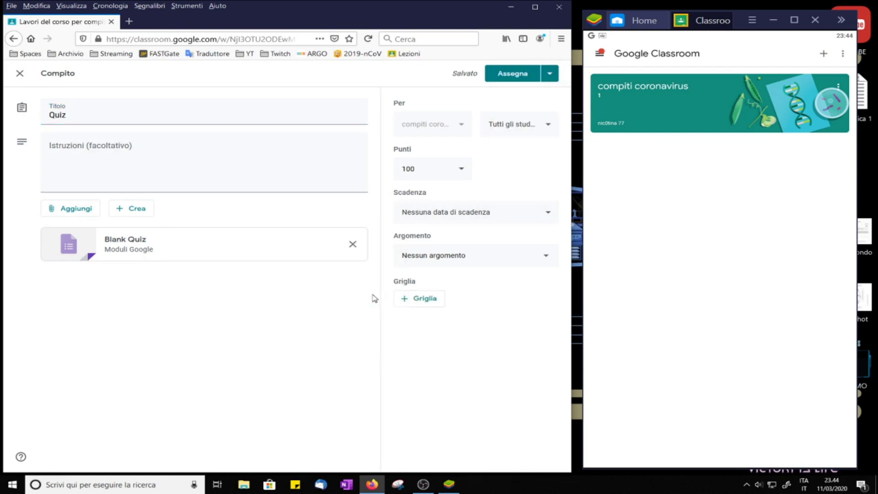
{"action": "left_click", "coordinate": [210, 247]}
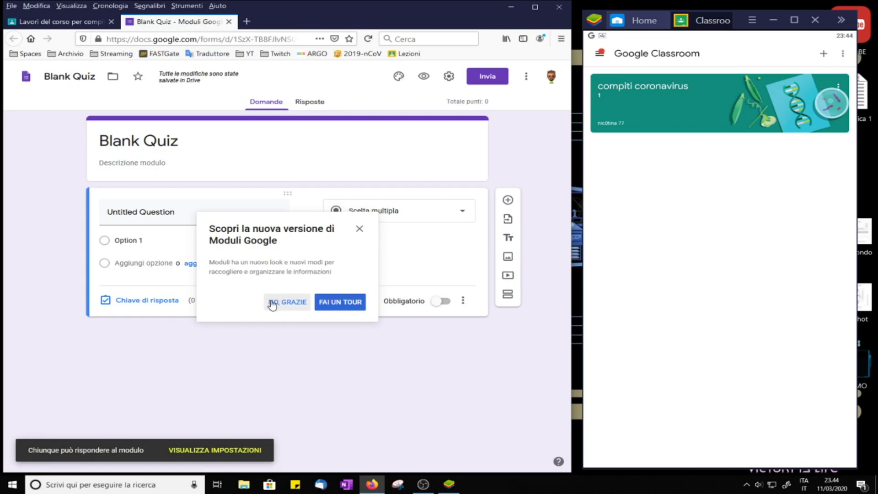
{"action": "left_click", "coordinate": [359, 229]}
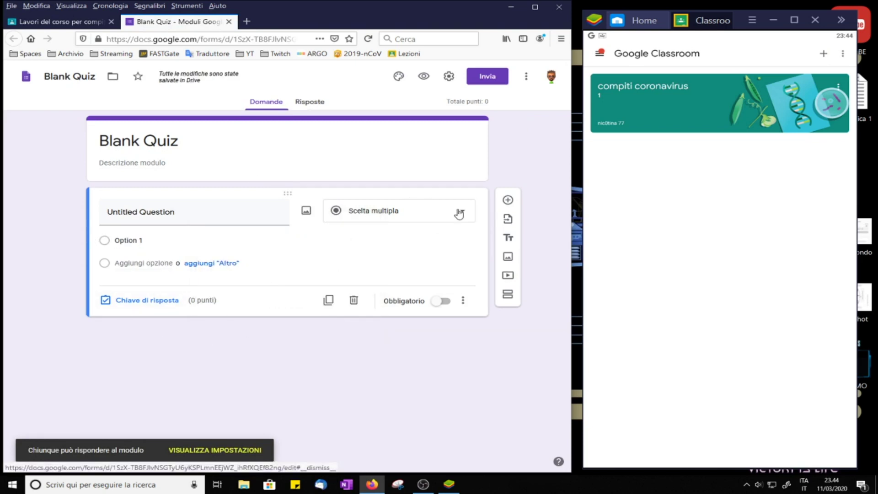
{"action": "left_click", "coordinate": [472, 214]}
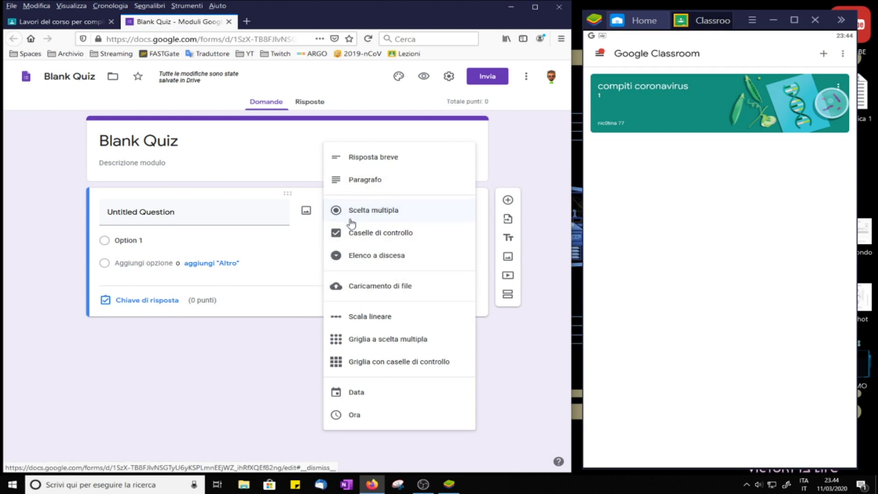
Step: Title the first multiple-choice question 'Capitale della Spagna' with Madrid as its first choice
{"action": "left_click", "coordinate": [205, 407]}
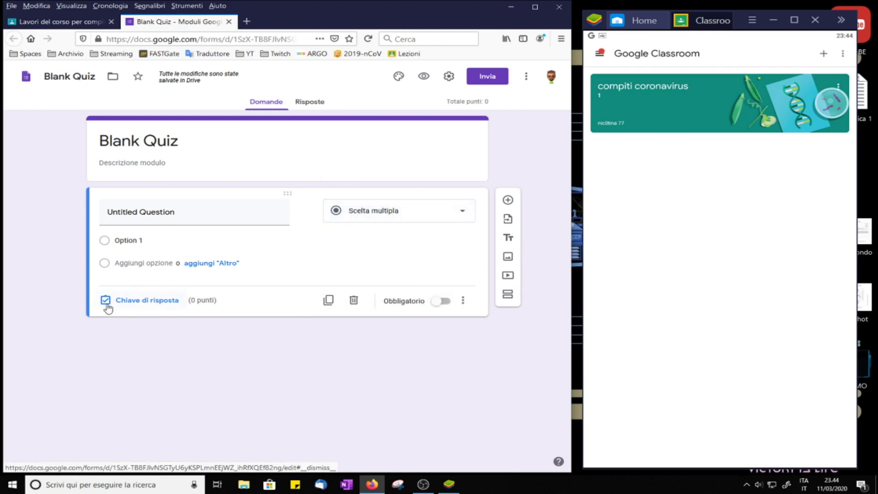
{"action": "left_click", "coordinate": [204, 208]}
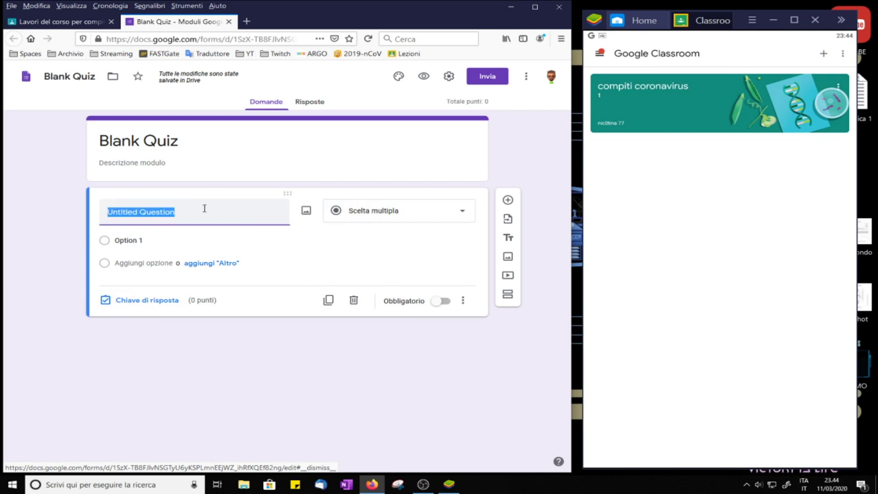
{"action": "type", "text": "Capitale della Spagna"}
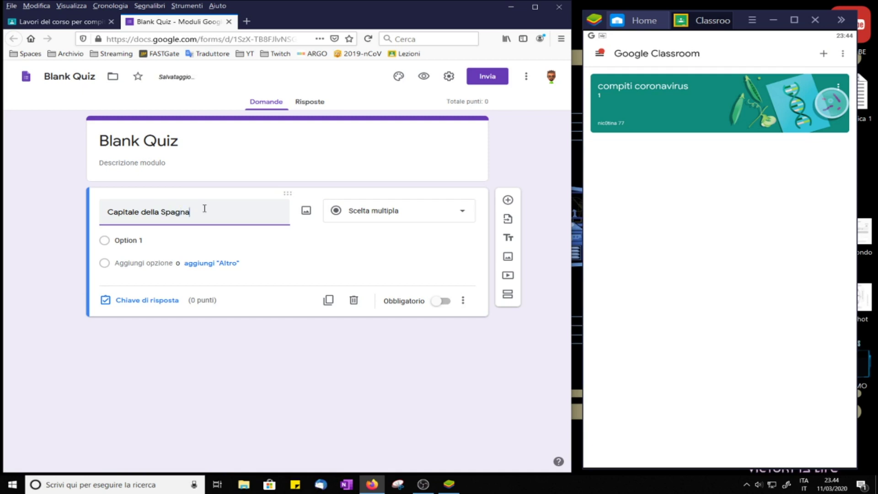
{"action": "left_click", "coordinate": [162, 241]}
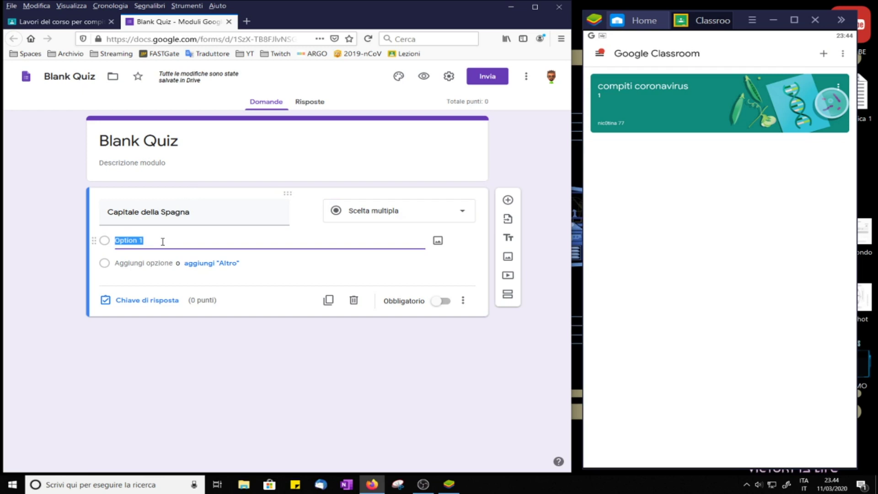
{"action": "type", "text": "Madrid"}
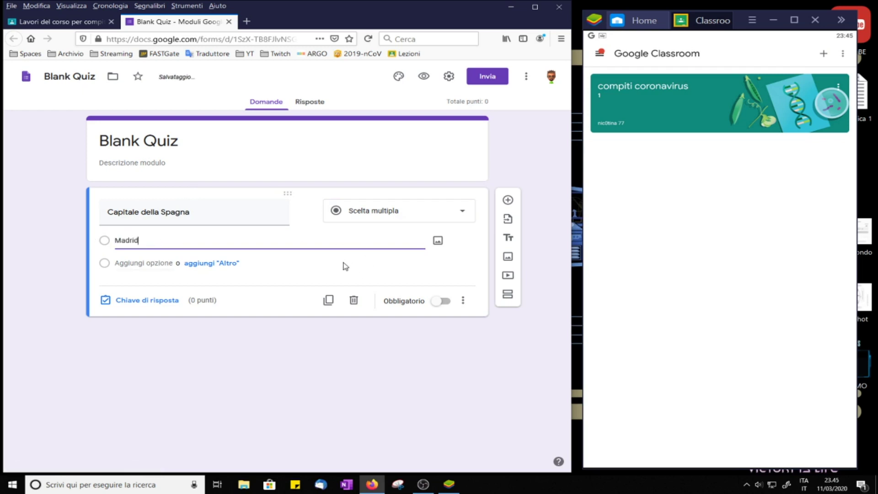
Step: Add the choices Lisbona and Barcellona, then insert a second question
{"action": "left_click", "coordinate": [129, 263]}
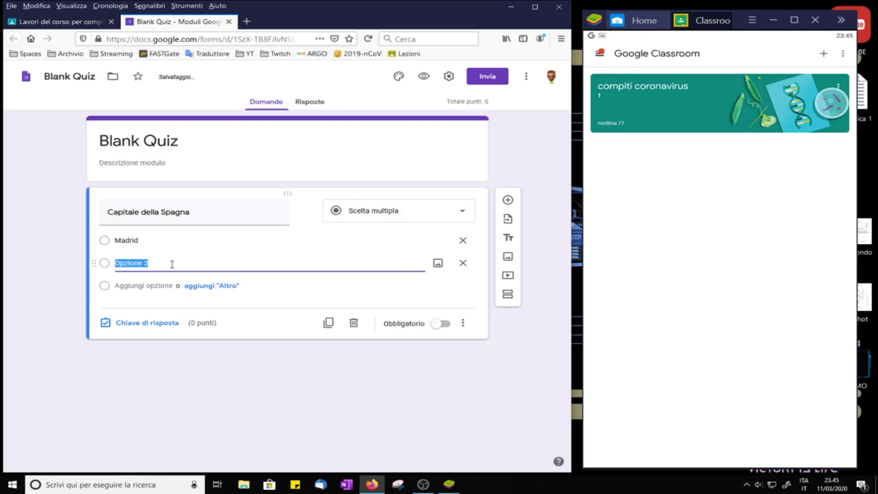
{"action": "type", "text": "Lisbona"}
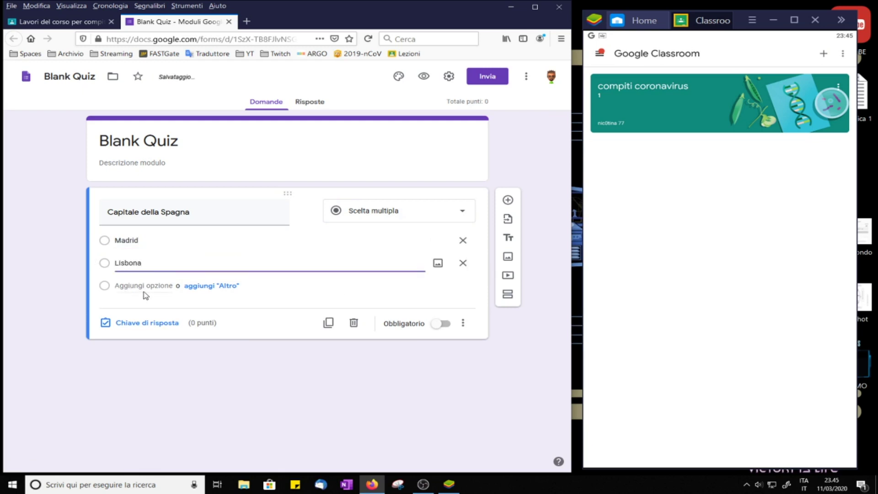
{"action": "left_click", "coordinate": [144, 287]}
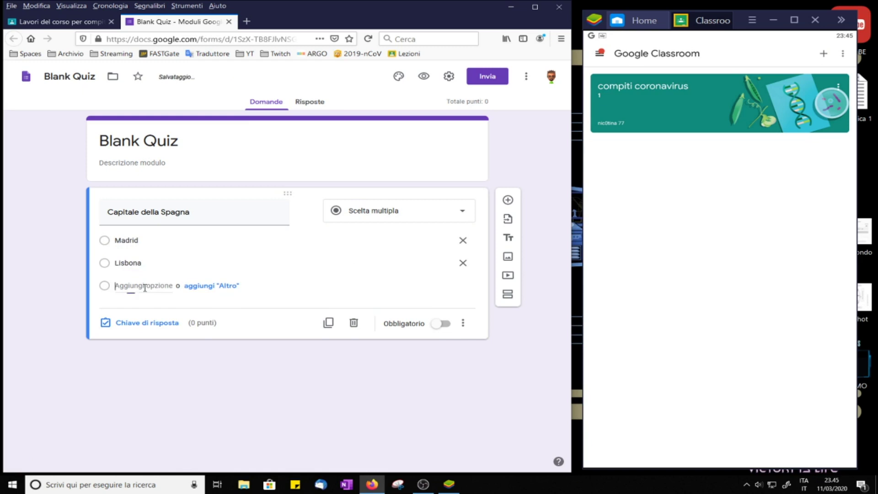
{"action": "type", "text": "Barcellona"}
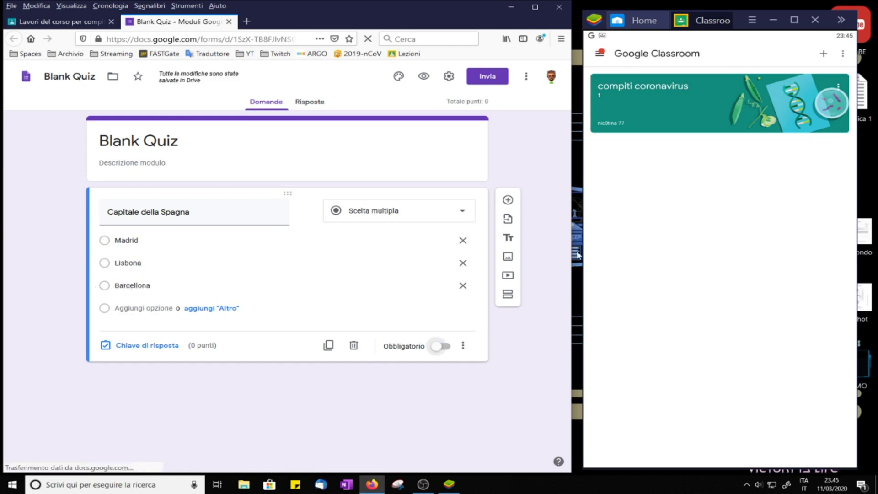
{"action": "left_click", "coordinate": [508, 200]}
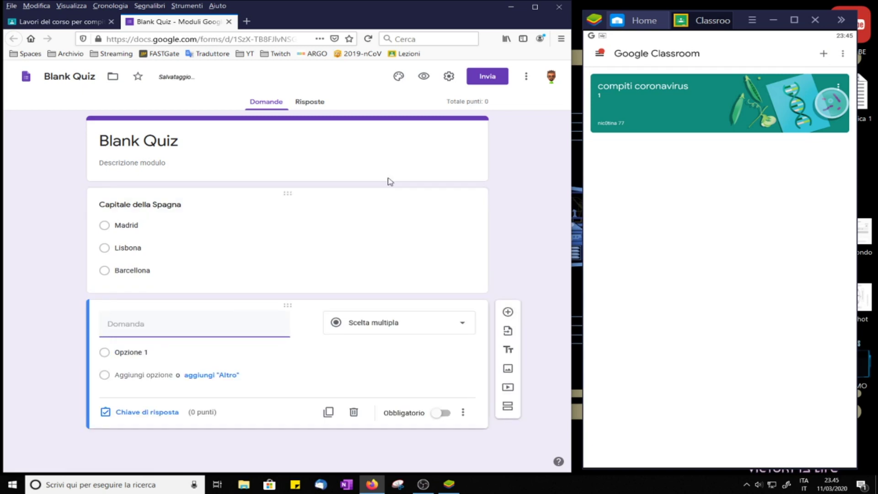
Step: Write 'Il fiume più lungo d'Italia' with choices Tevere, Po and Arno, then add a third question
{"action": "type", "text": "Il fiume più"}
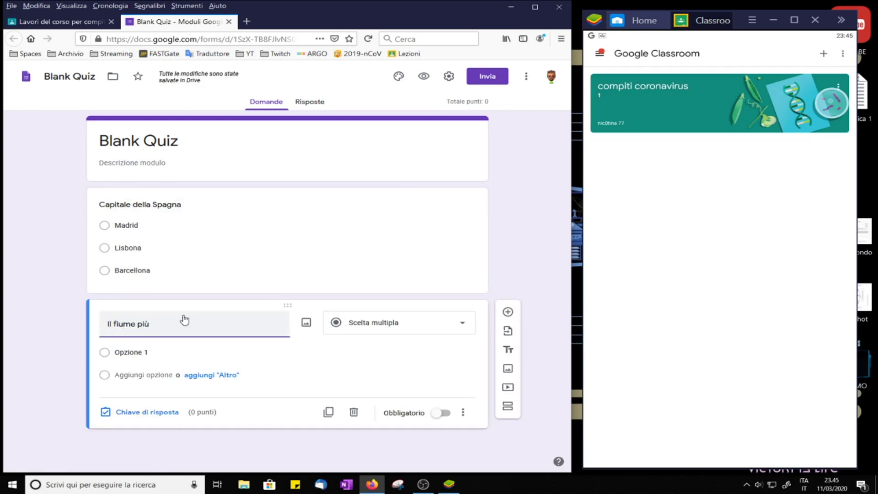
{"action": "type", "text": " lungo d'Italia"}
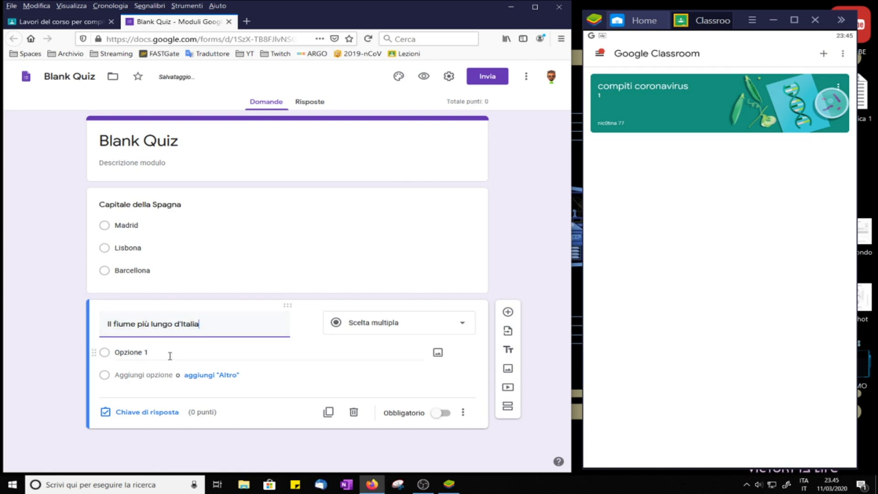
{"action": "left_click", "coordinate": [171, 356]}
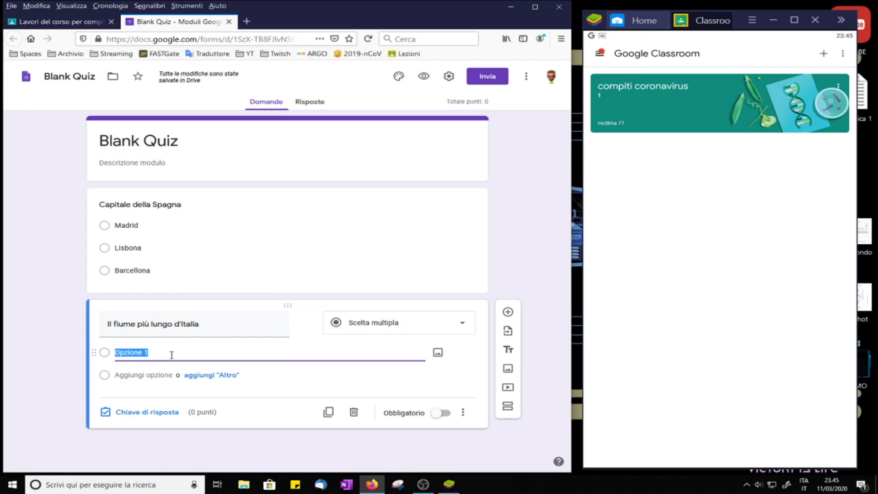
{"action": "type", "text": "tevere"}
{"action": "key", "text": "BackSpace"}
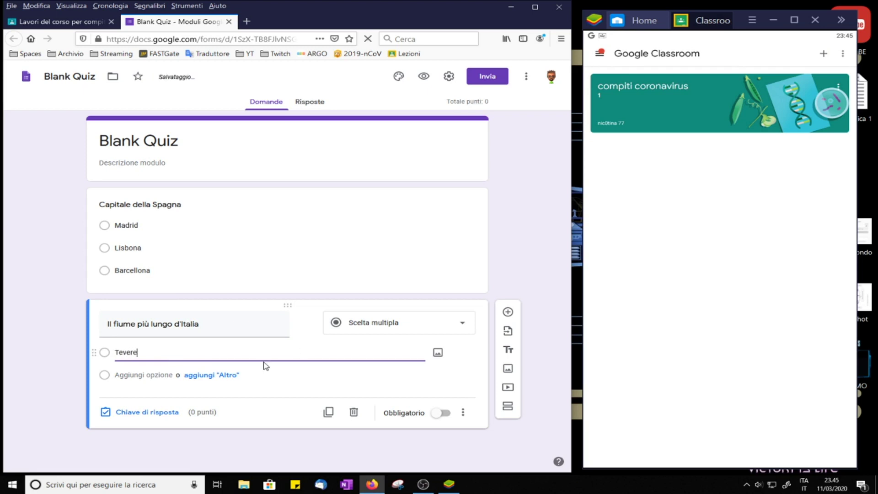
{"action": "left_click", "coordinate": [136, 375]}
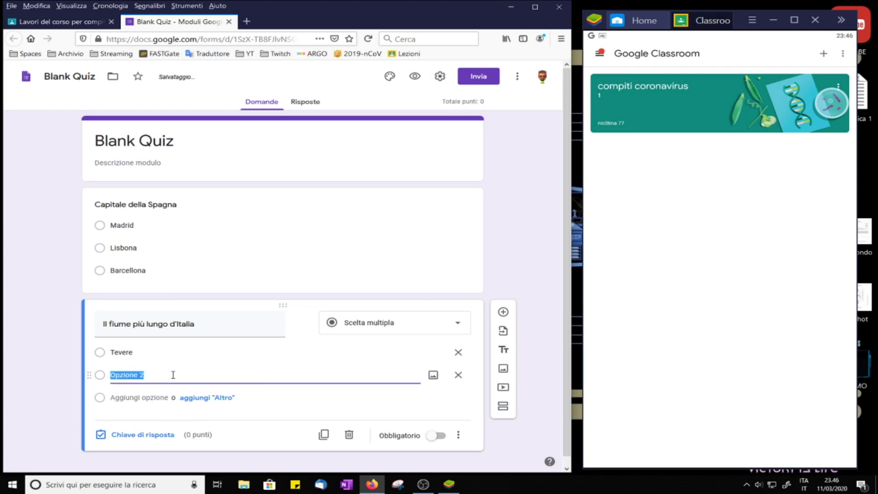
{"action": "type", "text": "Po"}
{"action": "left_click", "coordinate": [135, 397]}
{"action": "type", "text": "Arno"}
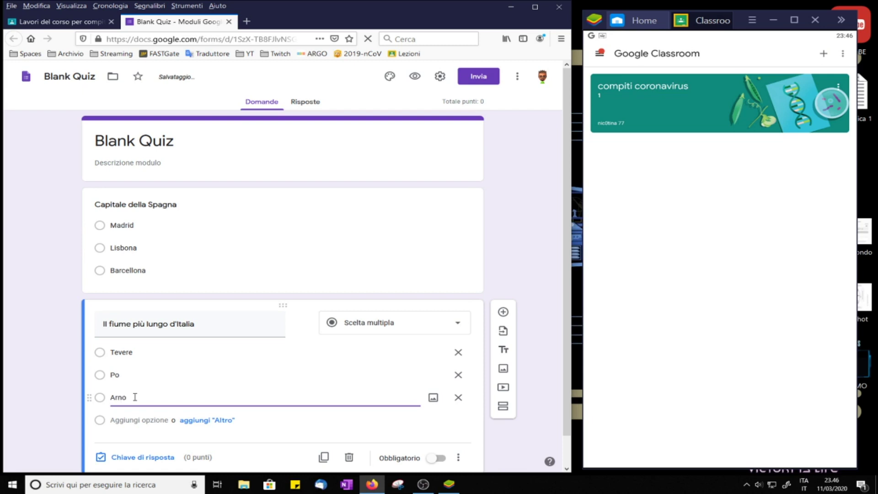
{"action": "left_click", "coordinate": [504, 313]}
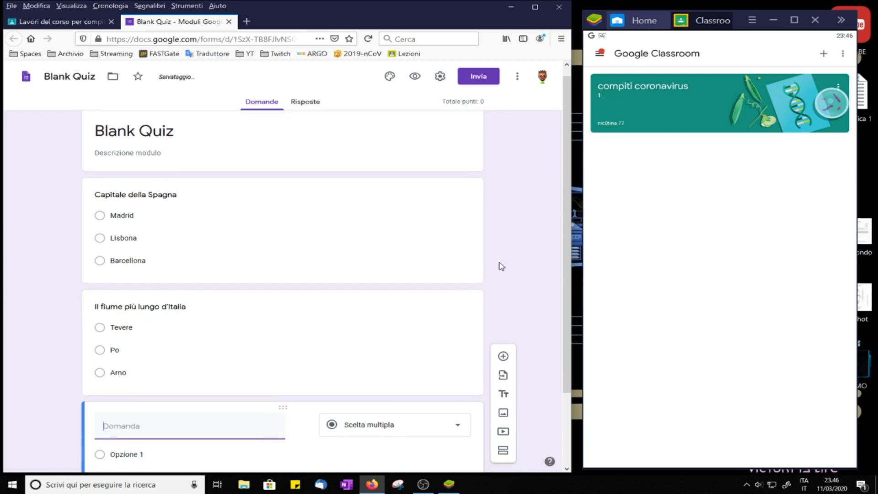
Step: Write 'Capitale della Francia' with choices Marsiglia, Andorra and Parigi, then change Andorra to Londra
{"action": "type", "text": "Cap"}
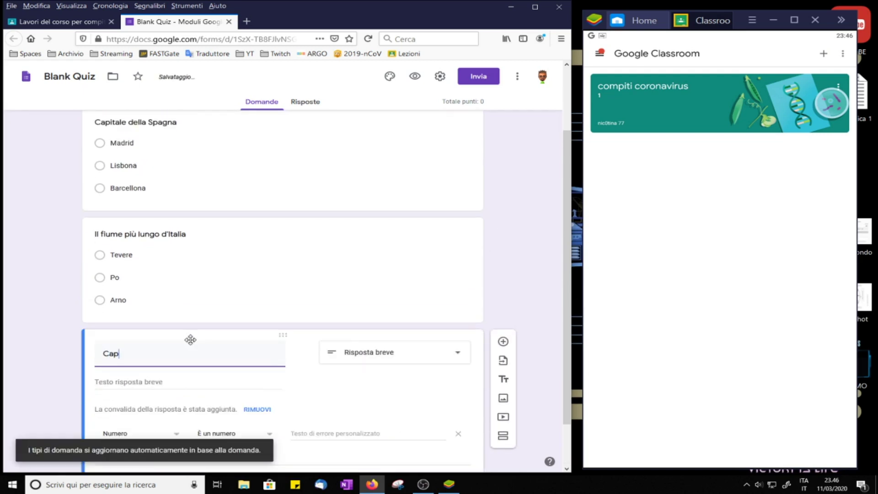
{"action": "type", "text": "itale de"}
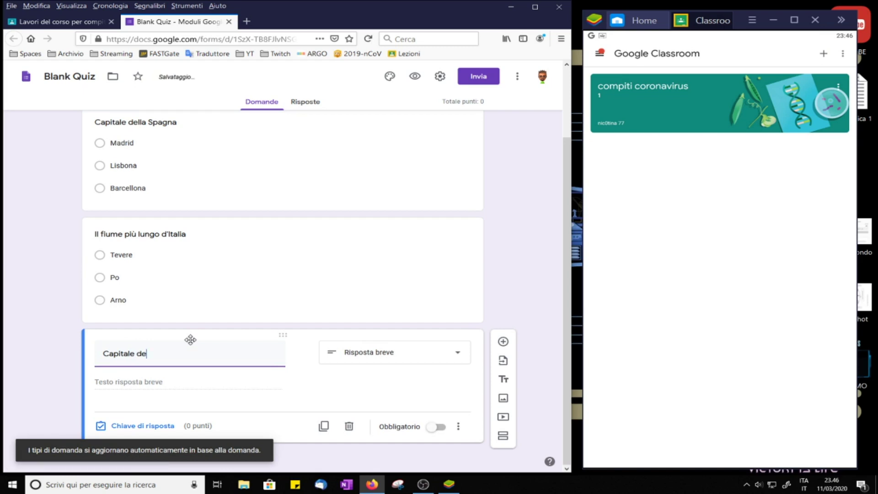
{"action": "type", "text": "lla Francia"}
{"action": "left_click", "coordinate": [167, 380]}
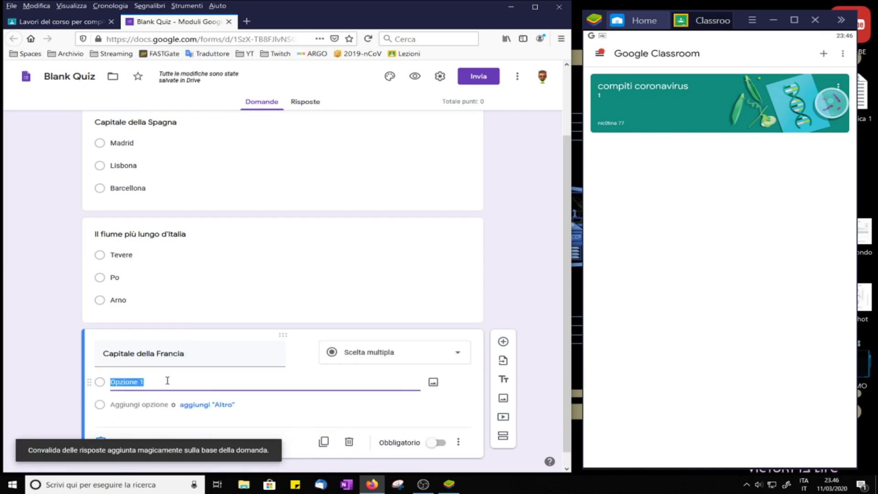
{"action": "type", "text": "Marsiglia"}
{"action": "left_click", "coordinate": [121, 406]}
{"action": "type", "text": "Andorra"}
{"action": "left_click", "coordinate": [132, 428]}
{"action": "type", "text": "Parigi"}
{"action": "double_click", "coordinate": [139, 405]}
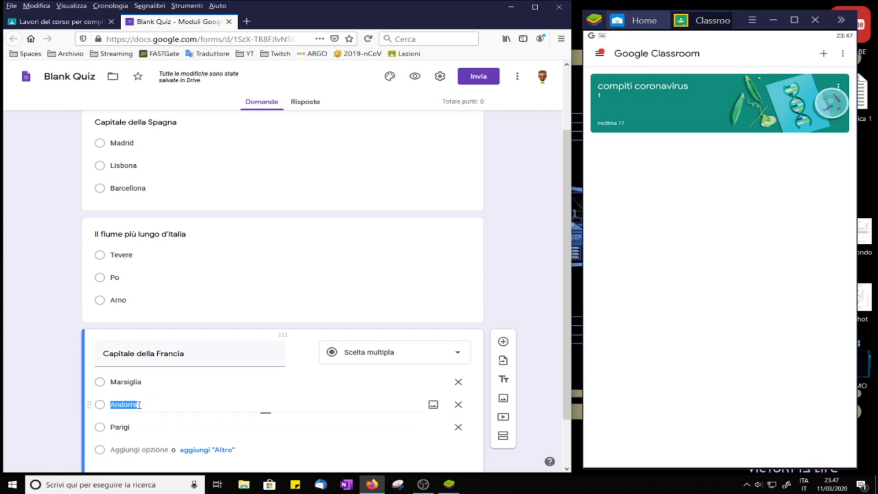
{"action": "type", "text": "Lond"}
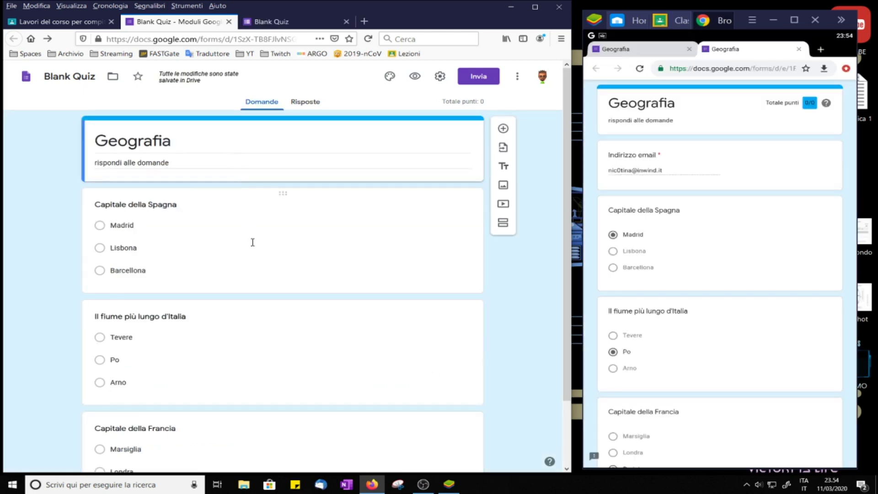
Step: Set Madrid as the correct answer for the Spain question, worth 5 points
{"action": "left_click", "coordinate": [252, 242]}
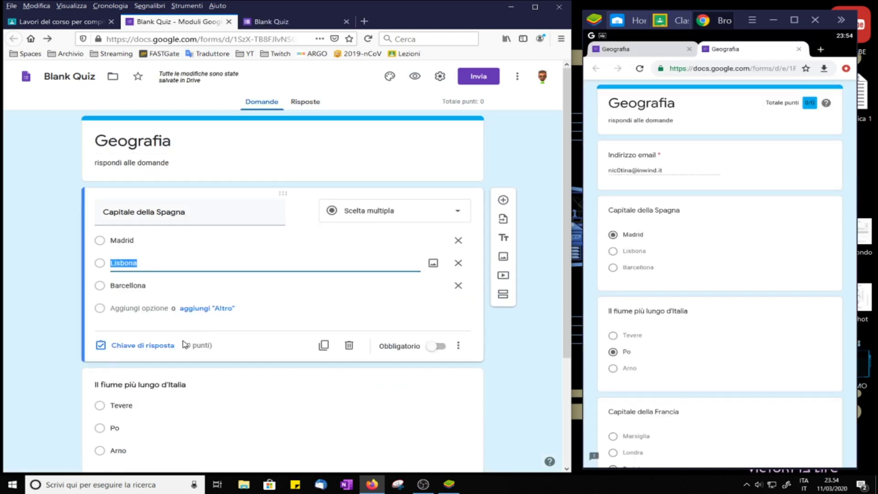
{"action": "left_click", "coordinate": [148, 349]}
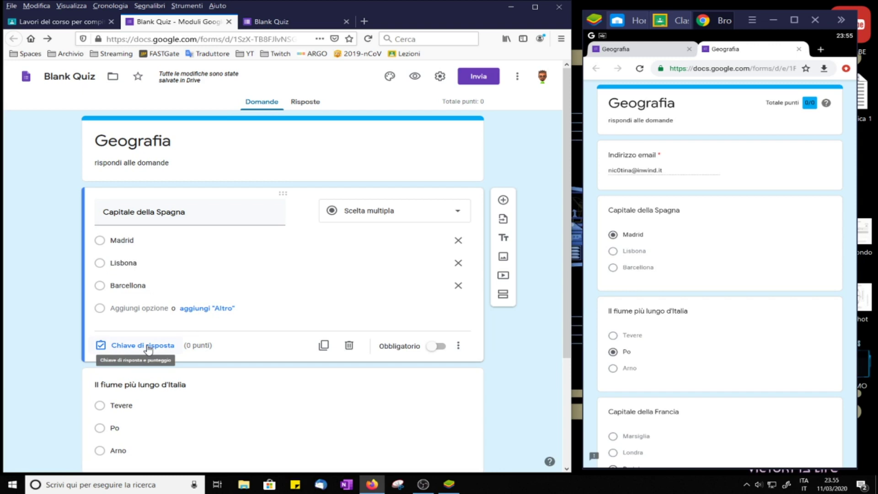
{"action": "left_click", "coordinate": [148, 349]}
{"action": "left_click", "coordinate": [148, 348]}
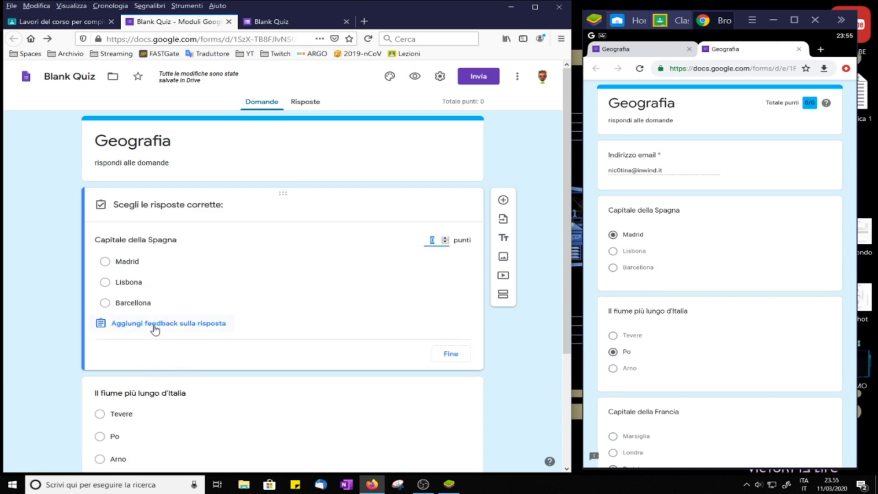
{"action": "left_click", "coordinate": [108, 262]}
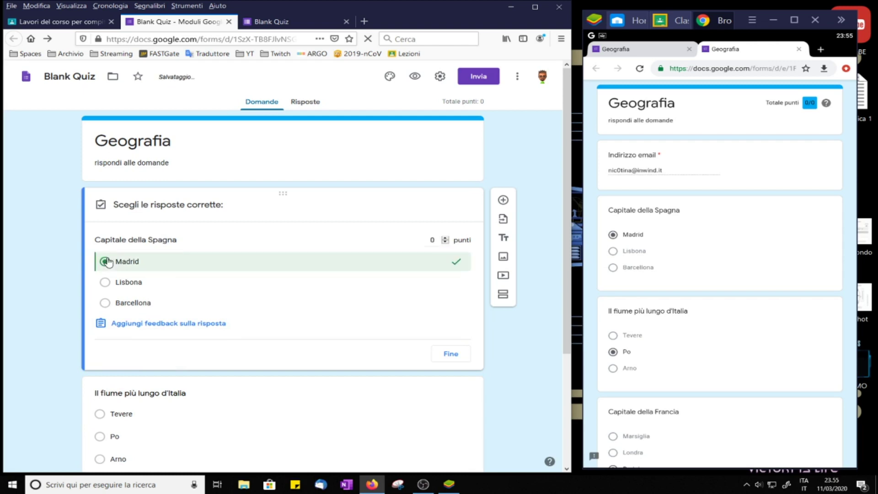
{"action": "left_click", "coordinate": [445, 238]}
{"action": "left_click", "coordinate": [445, 238]}
{"action": "left_click", "coordinate": [445, 239]}
{"action": "left_click", "coordinate": [451, 354]}
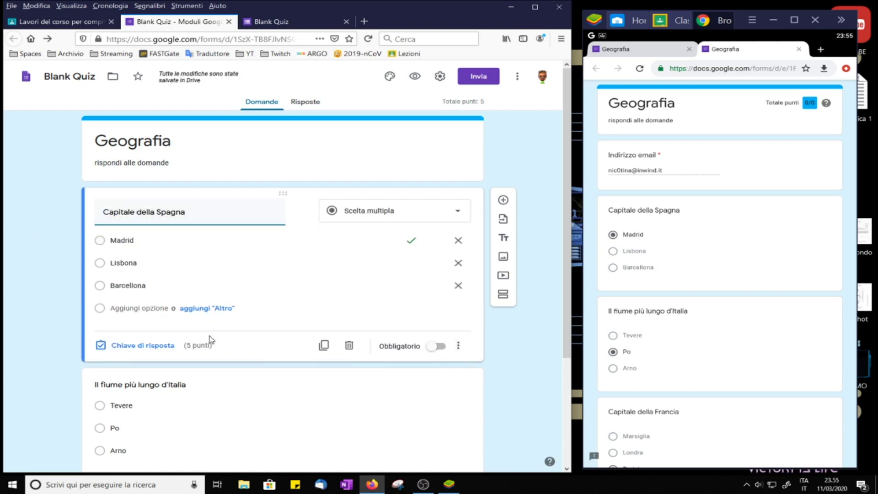
Step: Mark Po as the correct answer for the river question at 5 points
{"action": "scroll", "coordinate": [334, 357], "scroll_direction": "down", "scroll_amount": 3}
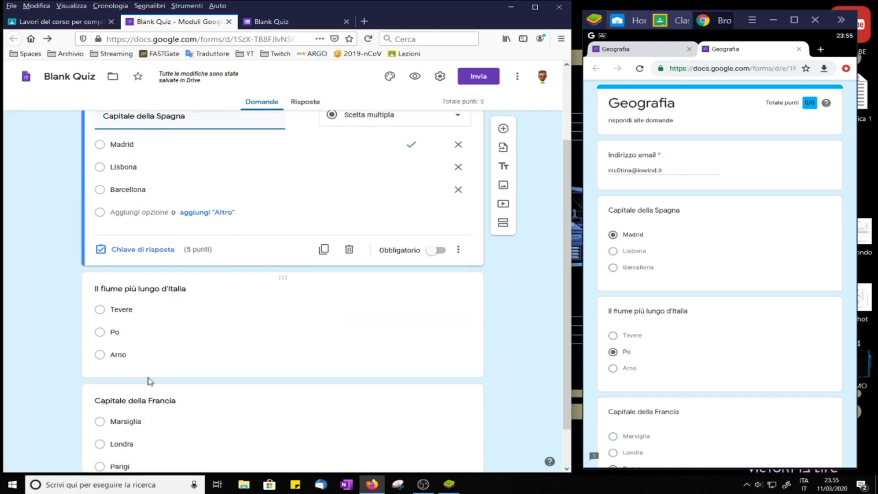
{"action": "left_click", "coordinate": [181, 366]}
{"action": "left_click", "coordinate": [143, 362]}
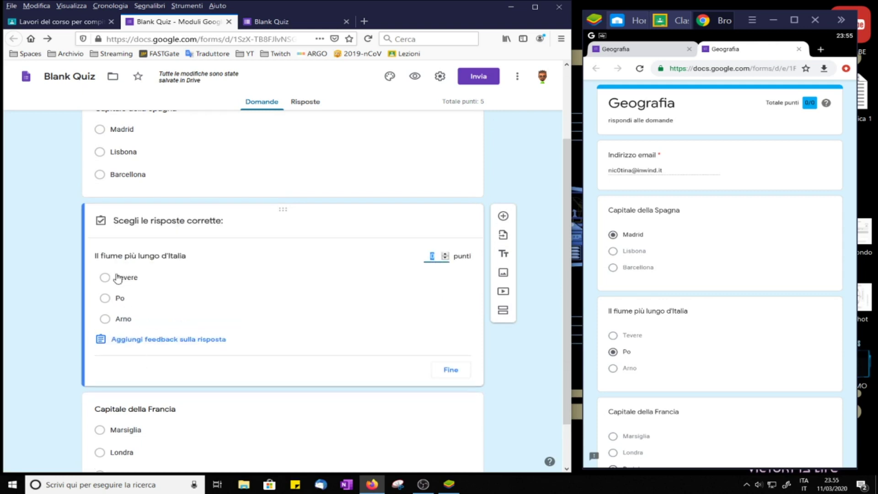
{"action": "left_click", "coordinate": [105, 298]}
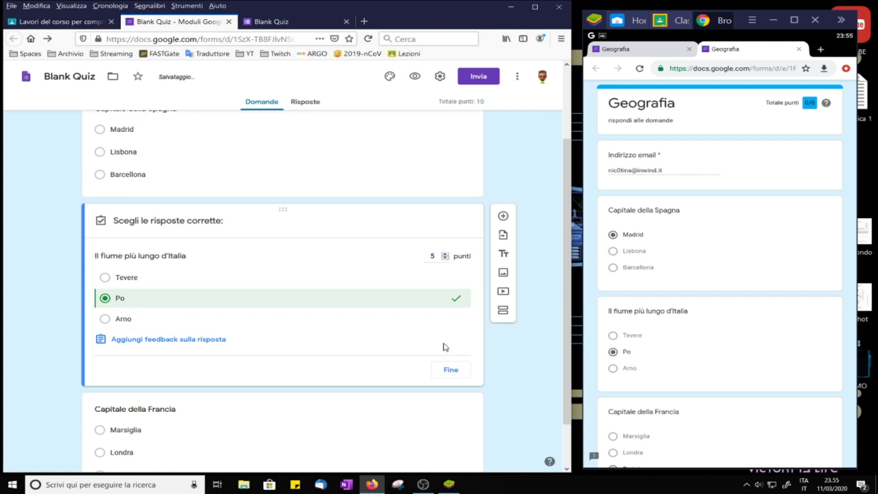
{"action": "left_click", "coordinate": [453, 371]}
Step: Mark Parigi correct for the France question, then set the form's theme colour to green
{"action": "scroll", "coordinate": [66, 340], "scroll_direction": "down", "scroll_amount": 2}
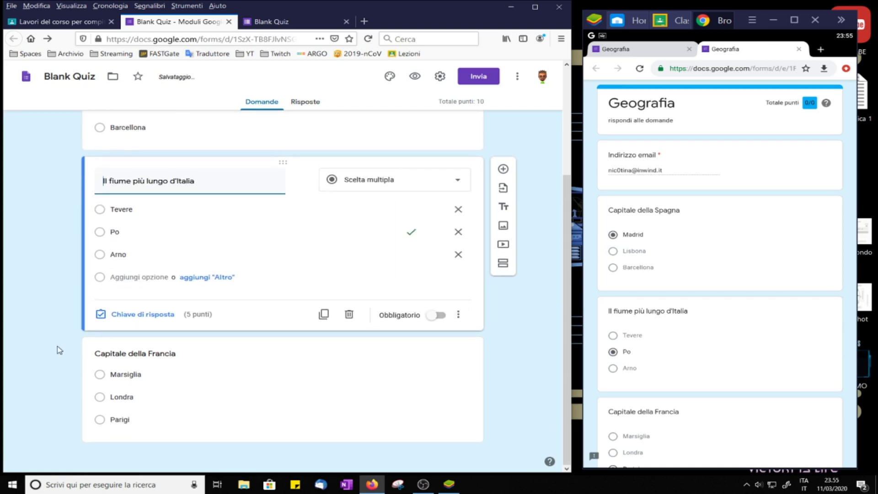
{"action": "left_click", "coordinate": [246, 399]}
{"action": "left_click", "coordinate": [152, 426]}
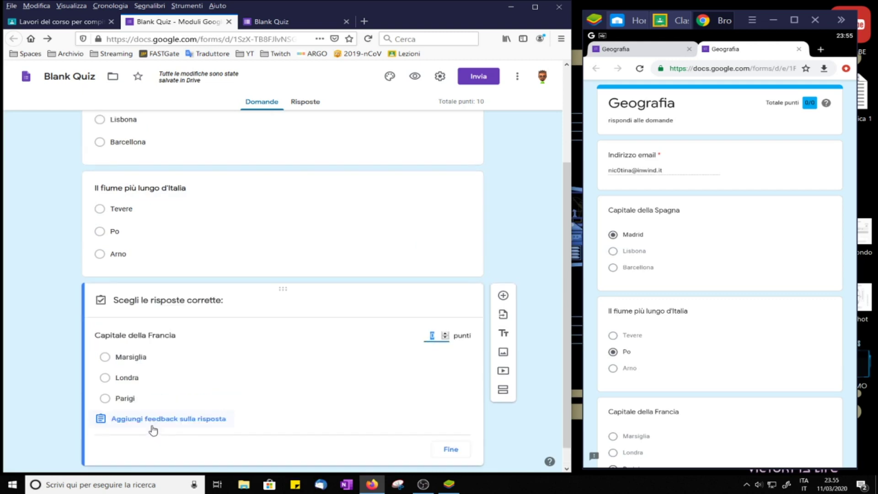
{"action": "left_click", "coordinate": [106, 398]}
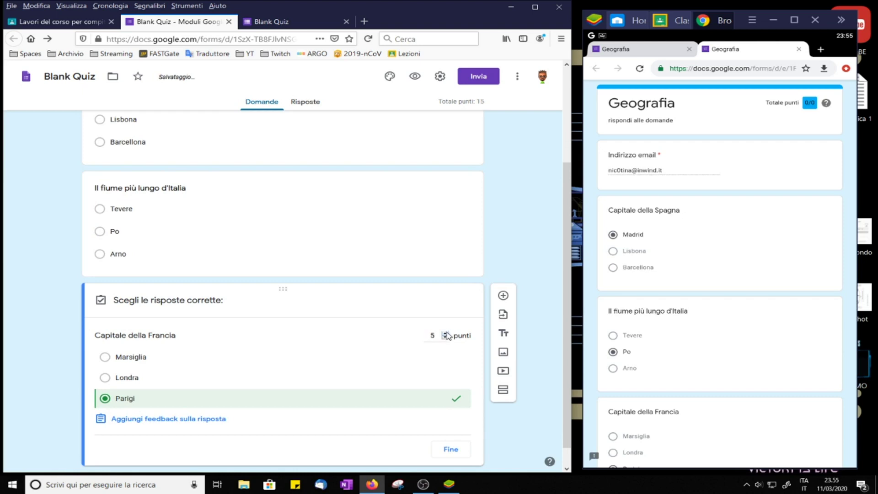
{"action": "left_click", "coordinate": [451, 449]}
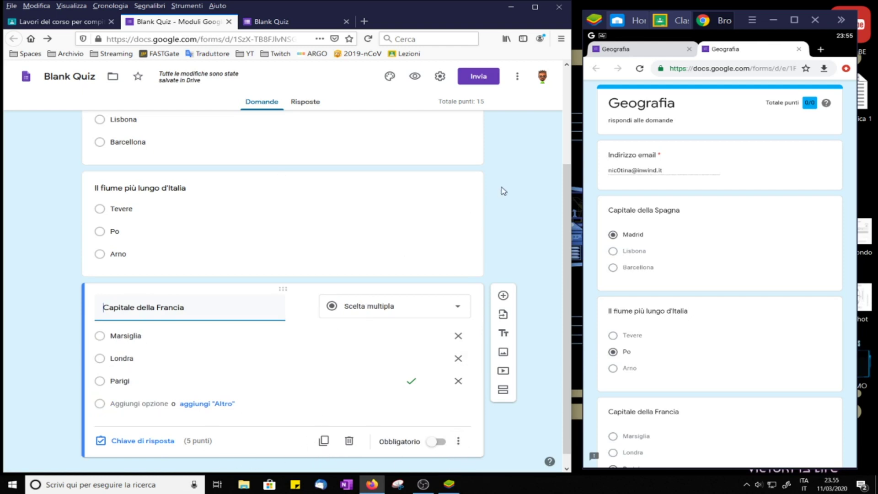
{"action": "scroll", "coordinate": [516, 274], "scroll_direction": "up", "scroll_amount": 3}
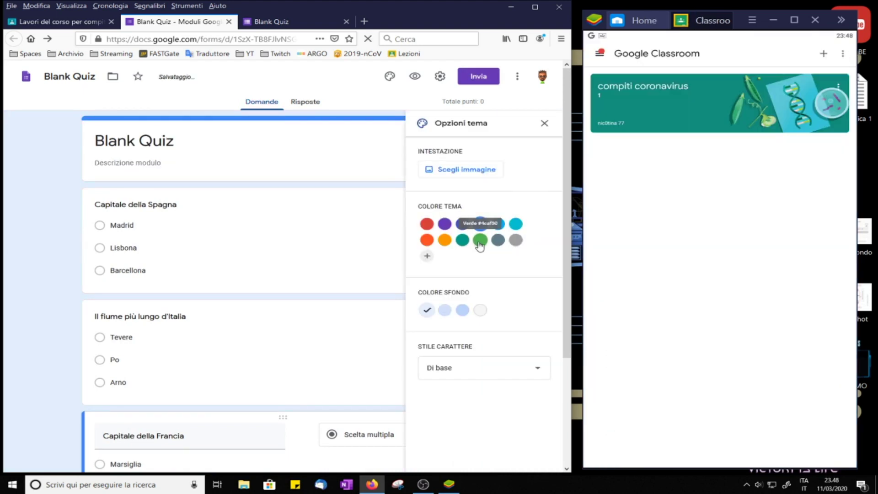
{"action": "left_click", "coordinate": [480, 239]}
Step: Try several background colours and fonts, settling on a light blue theme colour
{"action": "left_click", "coordinate": [480, 311]}
{"action": "left_click", "coordinate": [445, 311]}
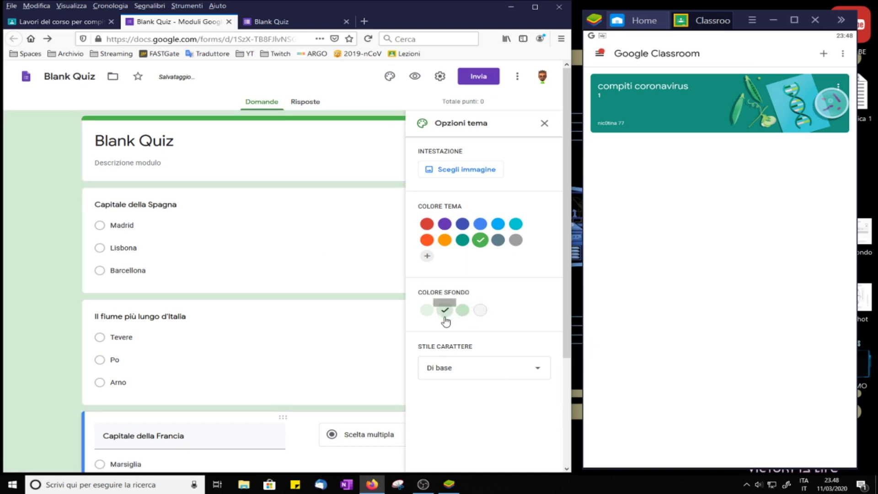
{"action": "left_click", "coordinate": [445, 223]}
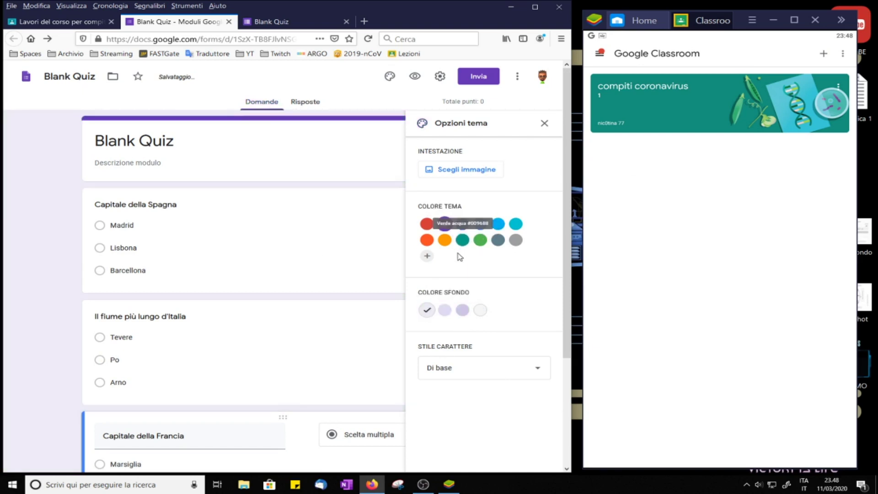
{"action": "left_click", "coordinate": [480, 311]}
{"action": "left_click", "coordinate": [535, 368]}
{"action": "left_click", "coordinate": [498, 223]}
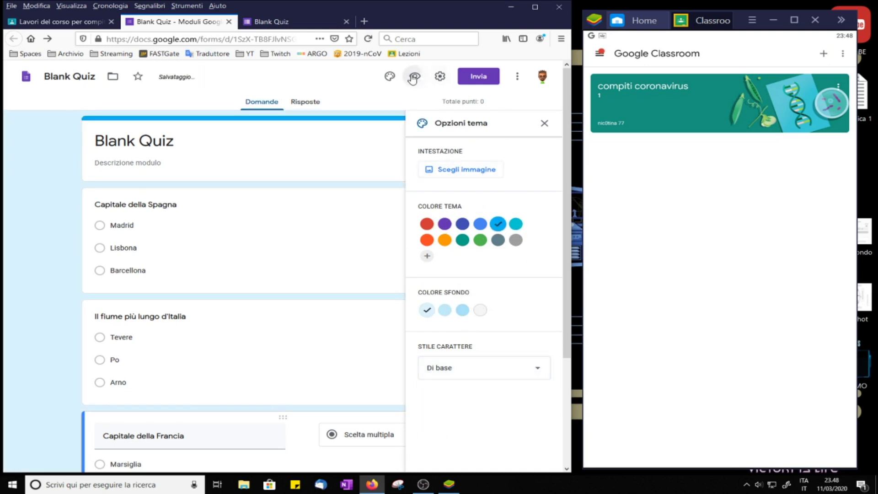
Step: Preview the quiz as respondents see it, close the preview, and begin the description
{"action": "left_click", "coordinate": [414, 76]}
{"action": "scroll", "coordinate": [267, 431], "scroll_direction": "down", "scroll_amount": 1}
{"action": "scroll", "coordinate": [175, 320], "scroll_direction": "down", "scroll_amount": 1}
{"action": "scroll", "coordinate": [175, 320], "scroll_direction": "up", "scroll_amount": 2}
{"action": "scroll", "coordinate": [157, 383], "scroll_direction": "down", "scroll_amount": 1}
{"action": "scroll", "coordinate": [233, 139], "scroll_direction": "up", "scroll_amount": 1}
{"action": "key", "text": "ctrl+w"}
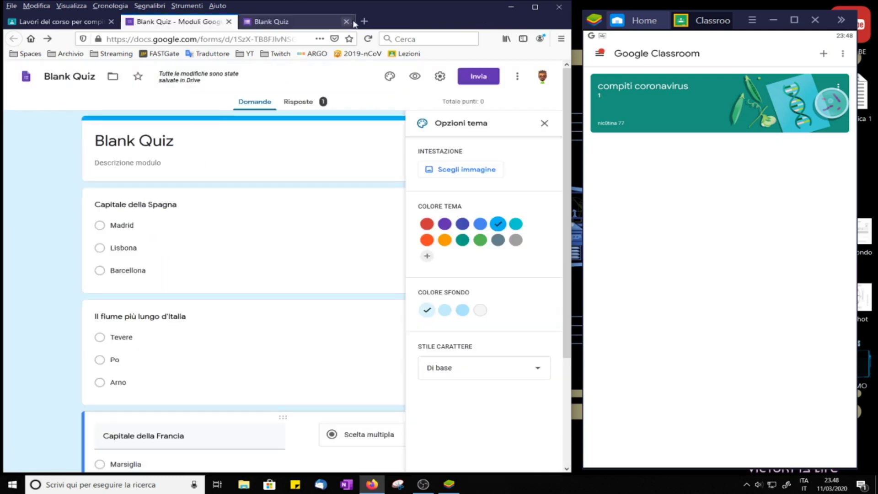
{"action": "left_click", "coordinate": [166, 166]}
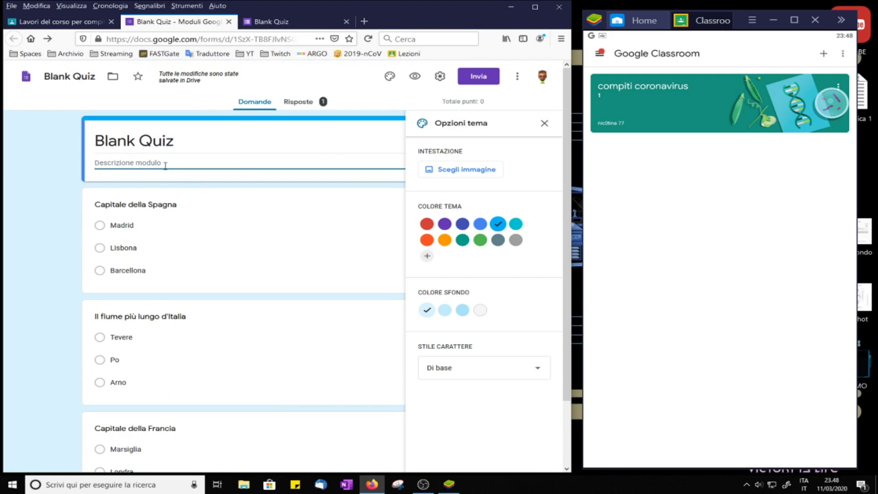
{"action": "type", "text": "Q"}
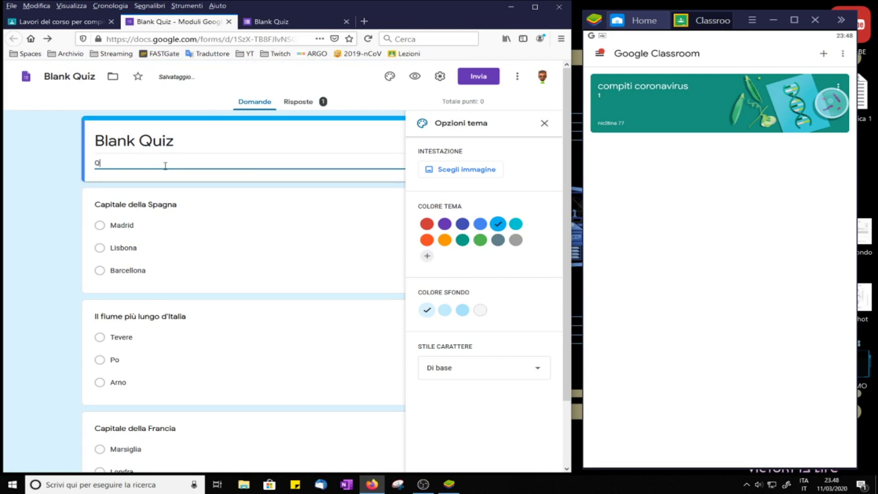
Step: Rename the quiz 'Geografia', describe it as 'rispondi alle domande', and open the Invia dialog
{"action": "triple_click", "coordinate": [188, 143]}
{"action": "type", "text": "G"}
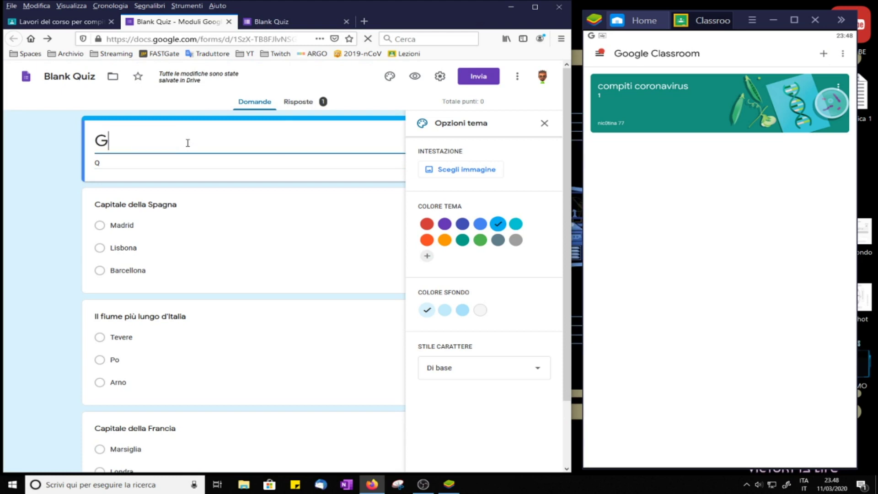
{"action": "type", "text": "eografia"}
{"action": "triple_click", "coordinate": [115, 161]}
{"action": "type", "text": "qui"}
{"action": "key", "text": "BackSpace"}
{"action": "key", "text": "BackSpace"}
{"action": "key", "text": "BackSpace"}
{"action": "type", "text": "rispondi correttamente"}
{"action": "key", "text": "BackSpace"}
{"action": "key", "text": "BackSpace"}
{"action": "key", "text": "BackSpace"}
{"action": "key", "text": "BackSpace"}
{"action": "key", "text": "BackSpace"}
{"action": "key", "text": "BackSpace"}
{"action": "key", "text": "BackSpace"}
{"action": "key", "text": "BackSpace"}
{"action": "key", "text": "BackSpace"}
{"action": "key", "text": "BackSpace"}
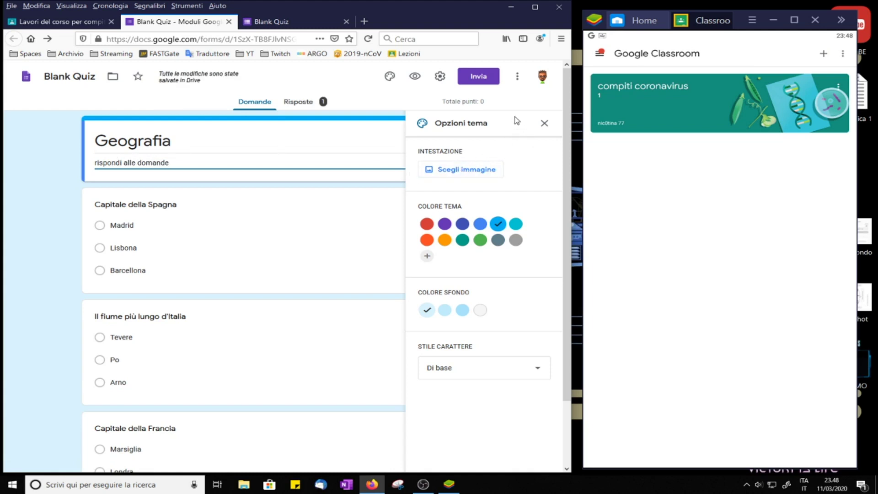
{"action": "left_click", "coordinate": [478, 76]}
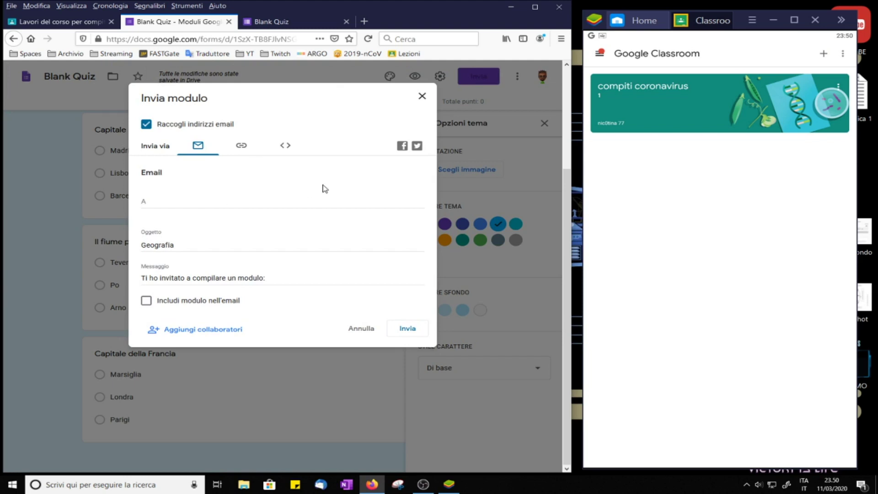
Step: Copy the quiz's shortened share link and go back to the Classroom tab
{"action": "left_click", "coordinate": [242, 146]}
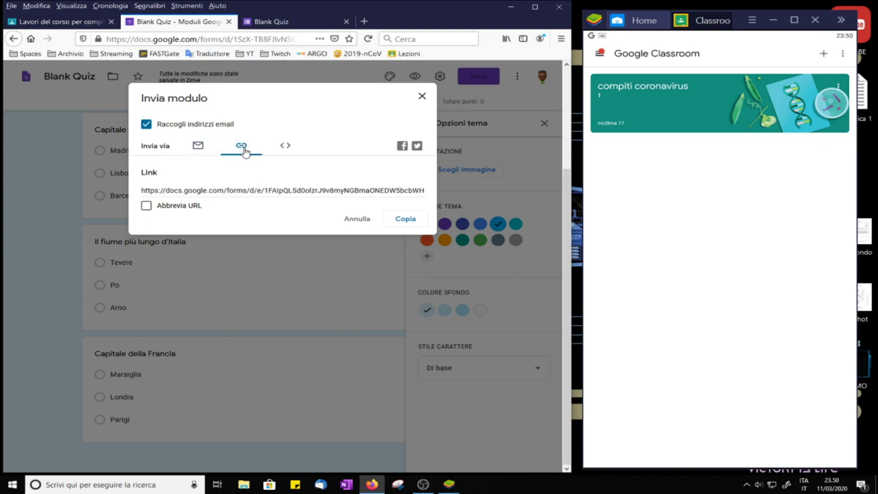
{"action": "left_click", "coordinate": [147, 207]}
{"action": "left_click", "coordinate": [403, 219]}
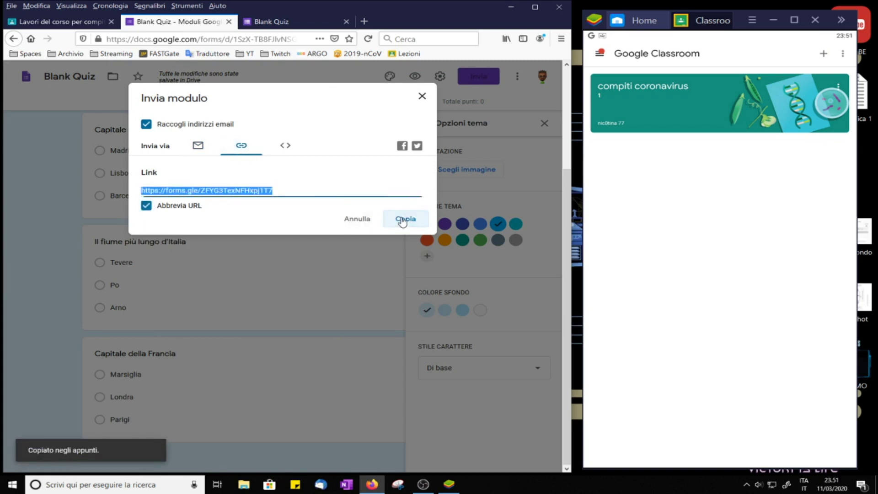
{"action": "left_click", "coordinate": [422, 96]}
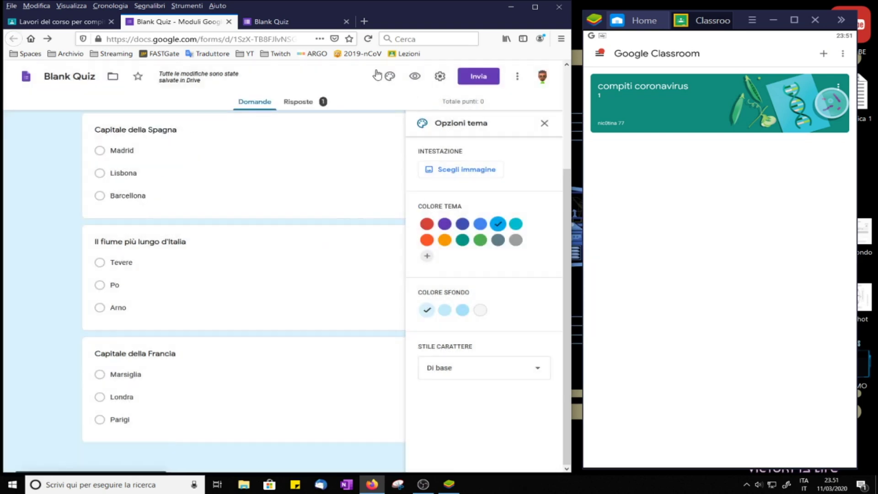
{"action": "left_click", "coordinate": [79, 22]}
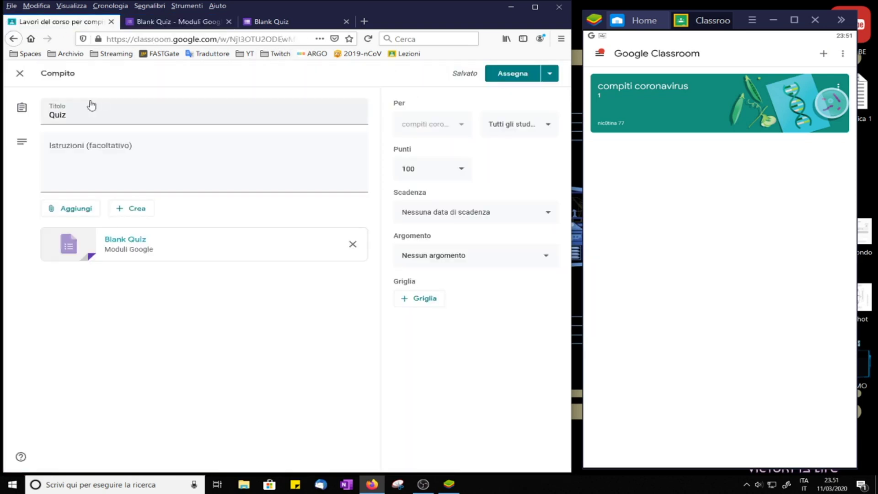
Step: Paste the form link into the Quiz instructions, assign it, and open the course on the student's phone
{"action": "left_click", "coordinate": [102, 165]}
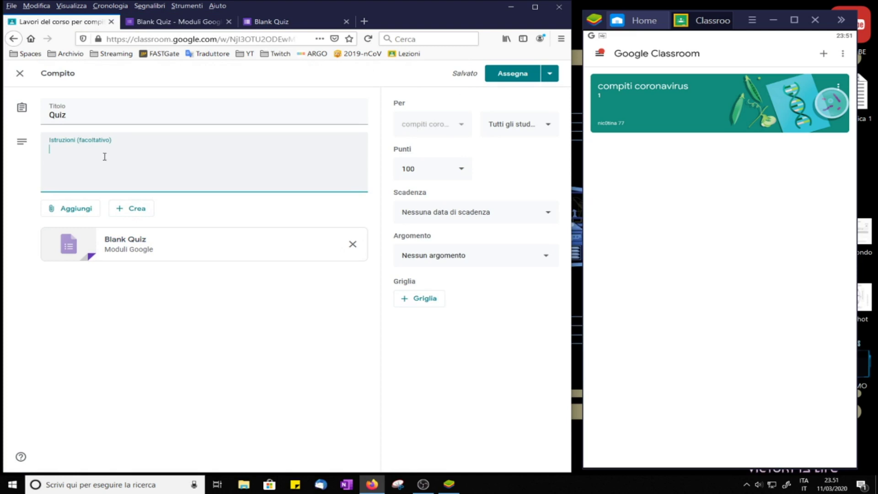
{"action": "right_click", "coordinate": [105, 157]}
{"action": "left_click", "coordinate": [144, 198]}
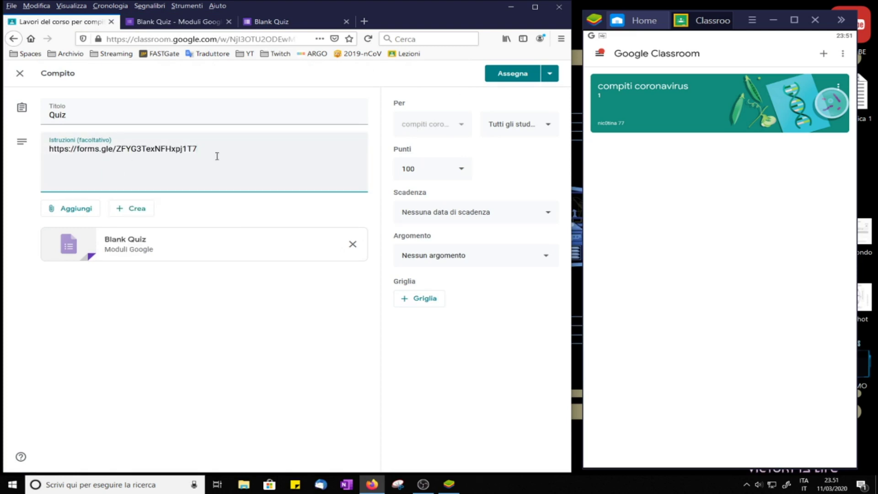
{"action": "left_click", "coordinate": [510, 74]}
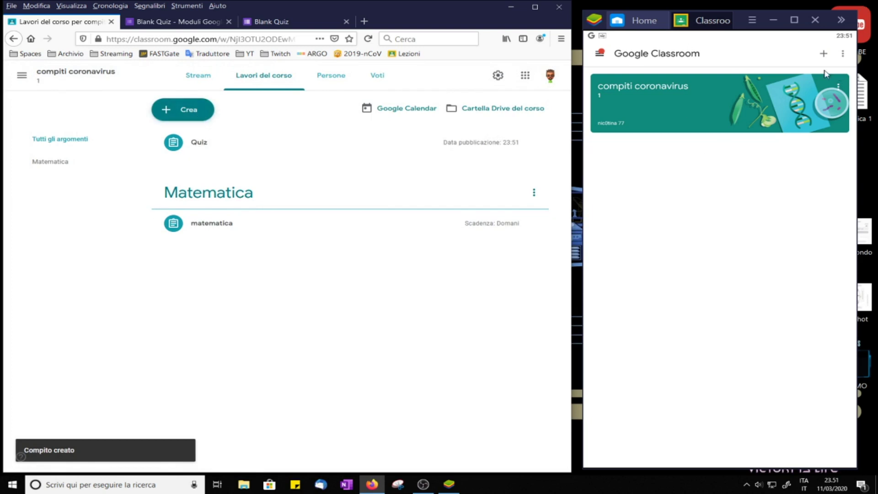
{"action": "left_click", "coordinate": [691, 85]}
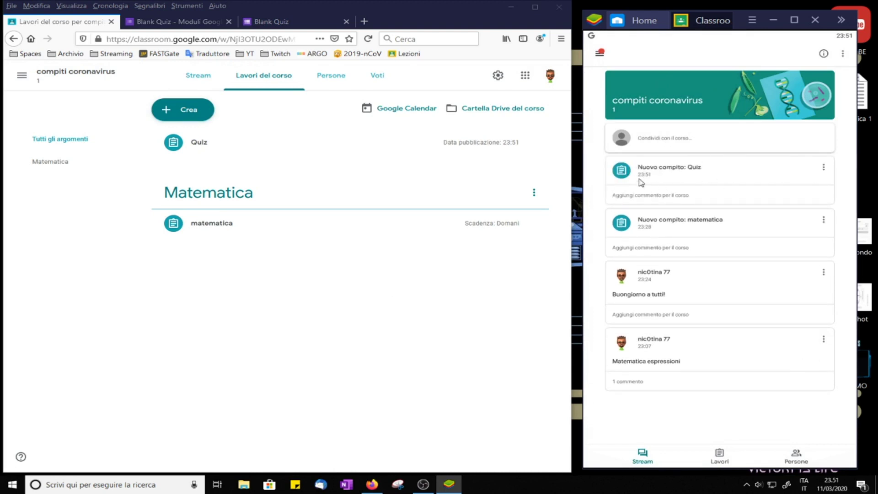
Step: As the student, open the attached Geografia form and answer Madrid and Po
{"action": "left_click", "coordinate": [686, 173]}
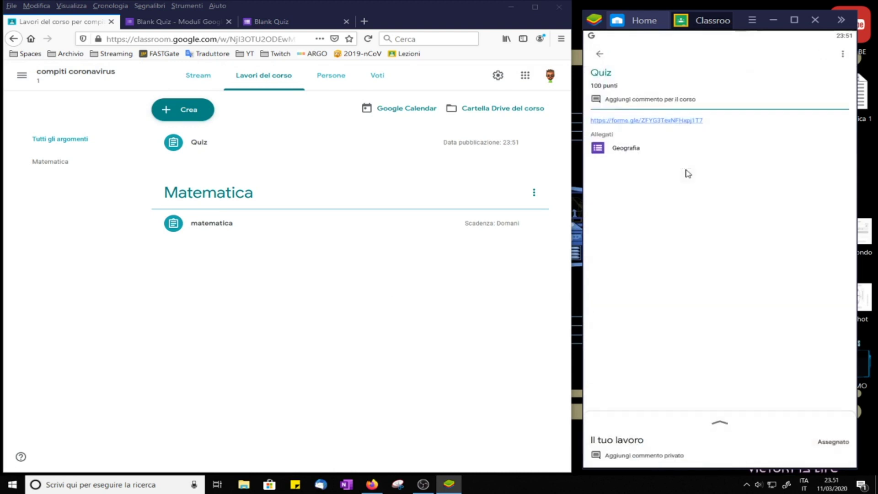
{"action": "left_click", "coordinate": [622, 149]}
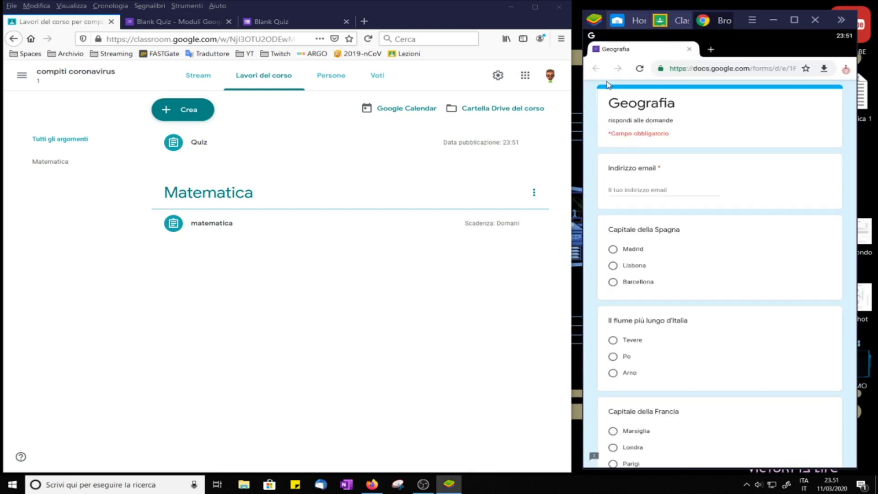
{"action": "left_click", "coordinate": [615, 249]}
{"action": "left_click", "coordinate": [651, 191]}
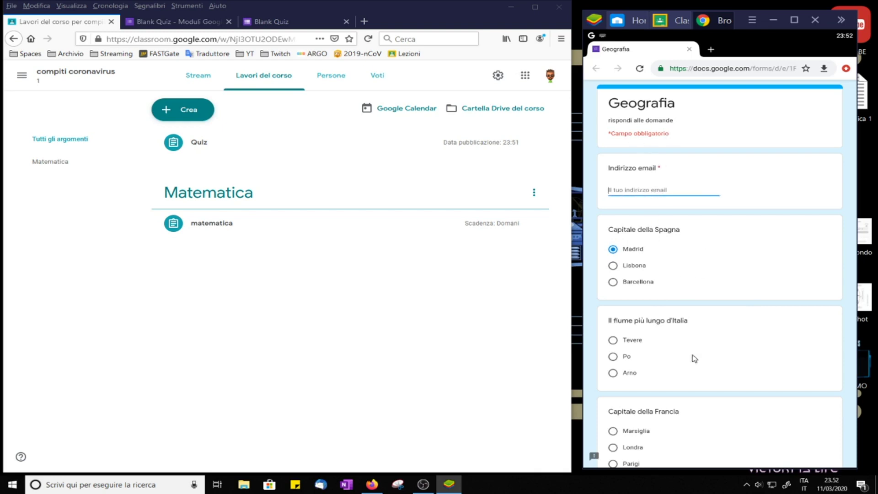
{"action": "scroll", "coordinate": [694, 359], "scroll_direction": "down", "scroll_amount": 3}
{"action": "left_click", "coordinate": [613, 215]}
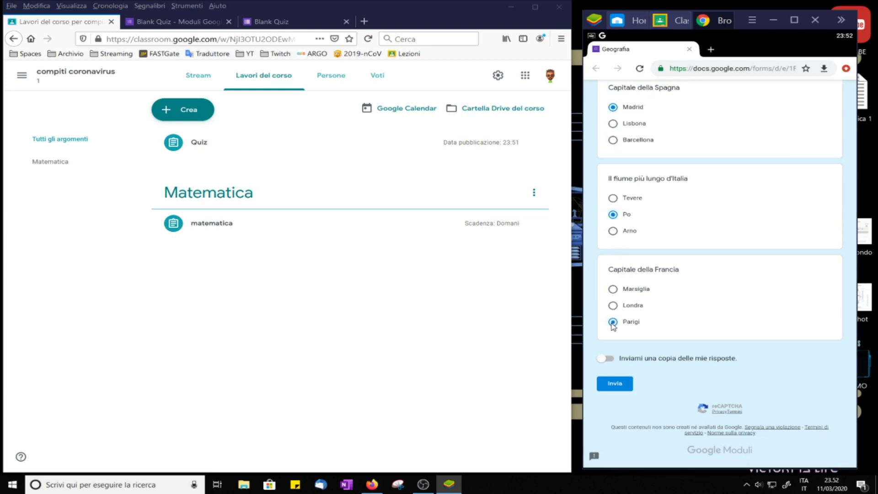
Step: Request an emailed copy, fill in the email address, and submit the quiz
{"action": "left_click", "coordinate": [608, 360]}
{"action": "scroll", "coordinate": [795, 284], "scroll_direction": "up", "scroll_amount": 3}
{"action": "left_click", "coordinate": [646, 196]}
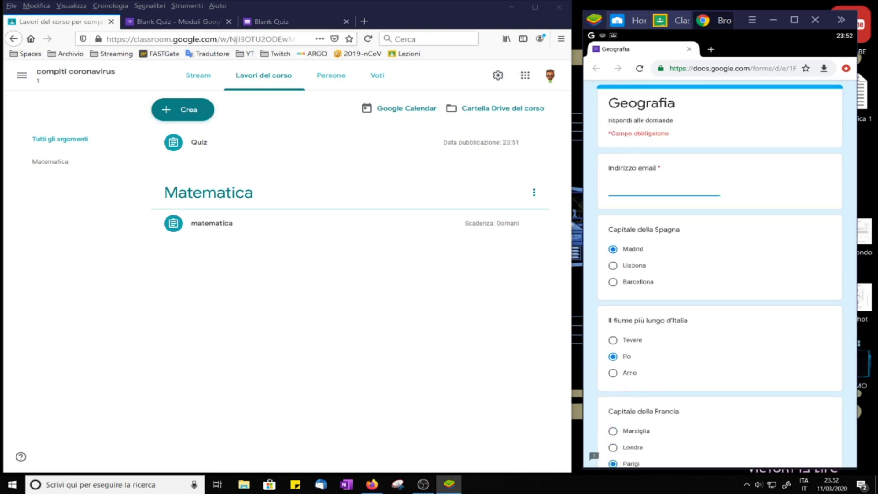
{"action": "scroll", "coordinate": [668, 219], "scroll_direction": "down", "scroll_amount": 3}
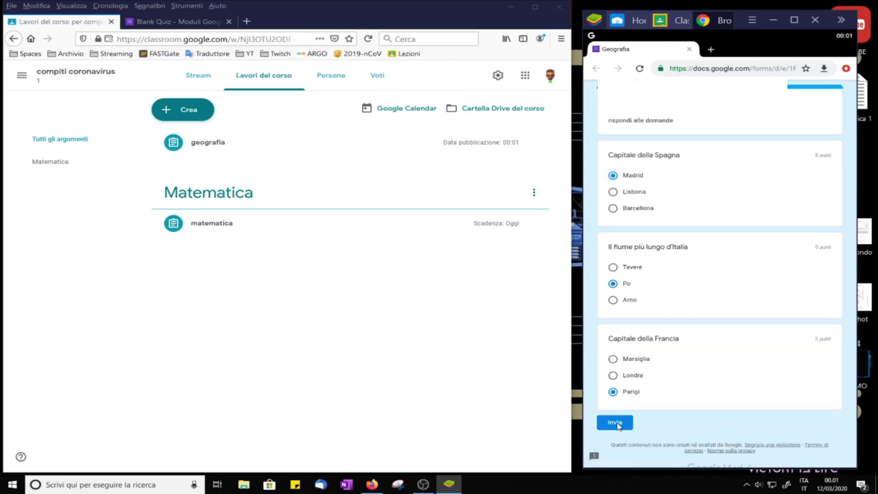
{"action": "left_click", "coordinate": [613, 423]}
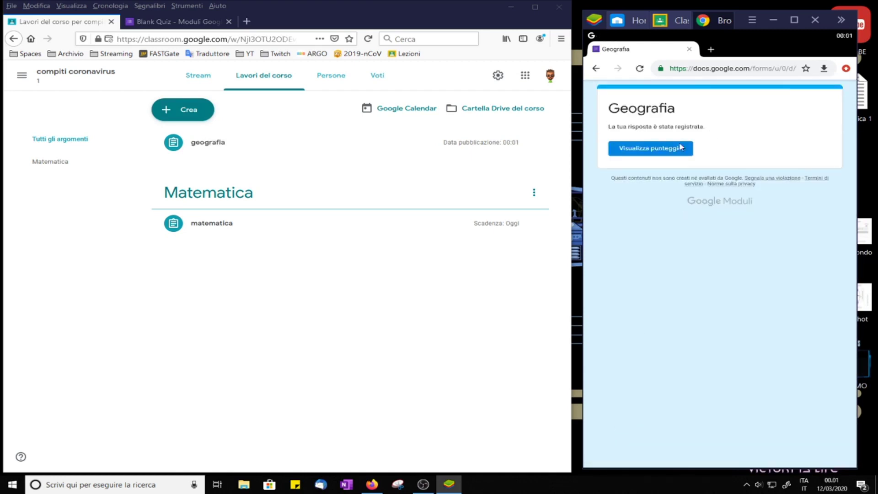
Step: Check the student's 15/15 score, view the 2 students assigned geografia, then return to the Blank Quiz
{"action": "left_click", "coordinate": [650, 148]}
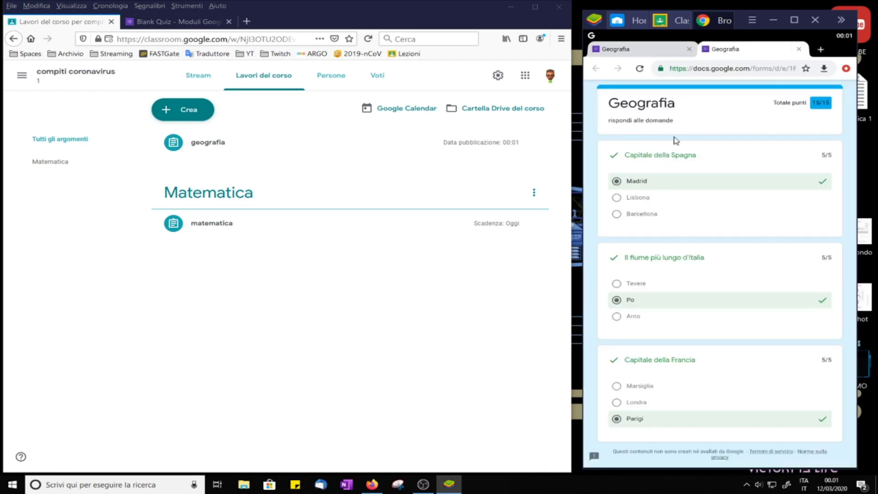
{"action": "scroll", "coordinate": [689, 267], "scroll_direction": "down", "scroll_amount": 1}
{"action": "scroll", "coordinate": [710, 342], "scroll_direction": "up", "scroll_amount": 3}
{"action": "left_click", "coordinate": [210, 147]}
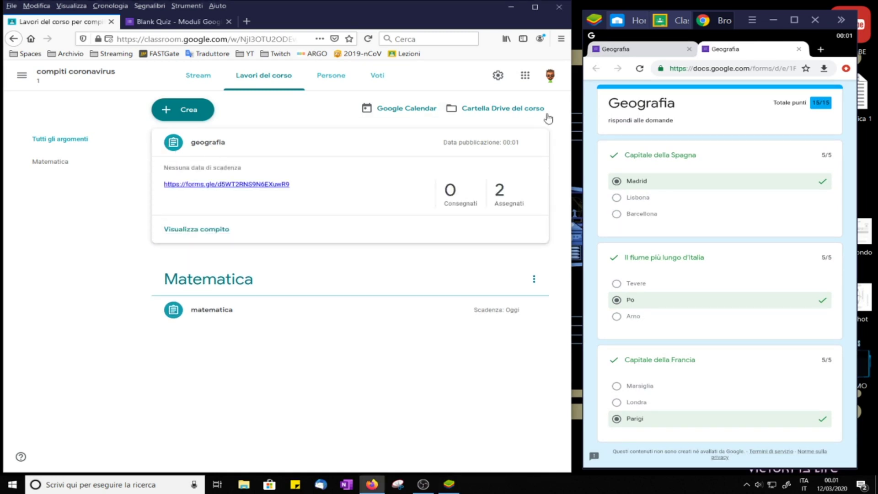
{"action": "left_click", "coordinate": [505, 210]}
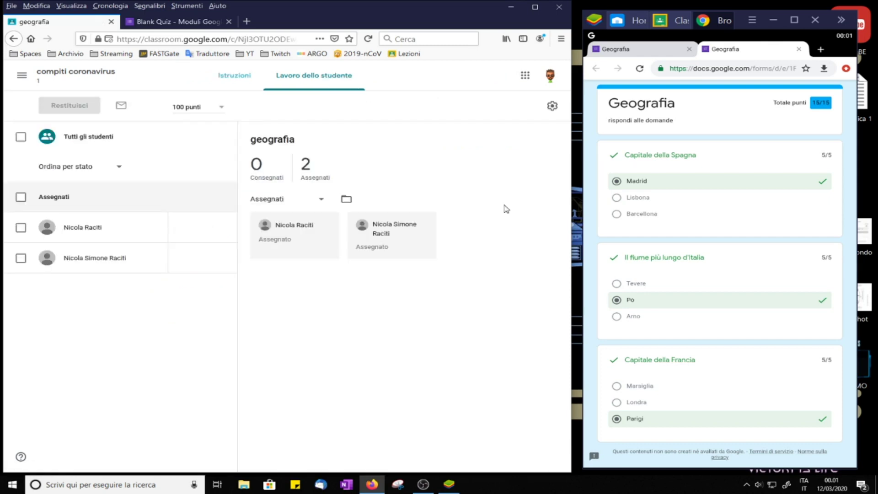
{"action": "key", "text": "ctrl+Tab"}
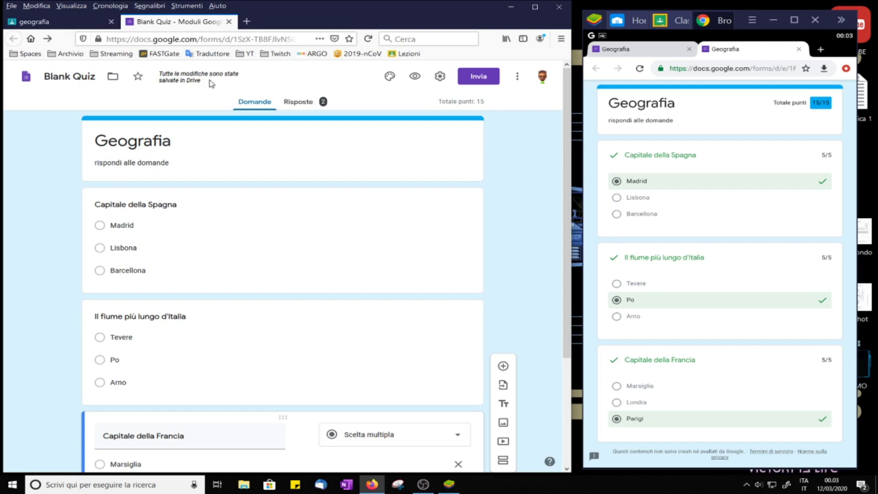
Step: Review the Geografia quiz's Riepilogo summary of score statistics and answer charts
{"action": "left_click", "coordinate": [304, 103]}
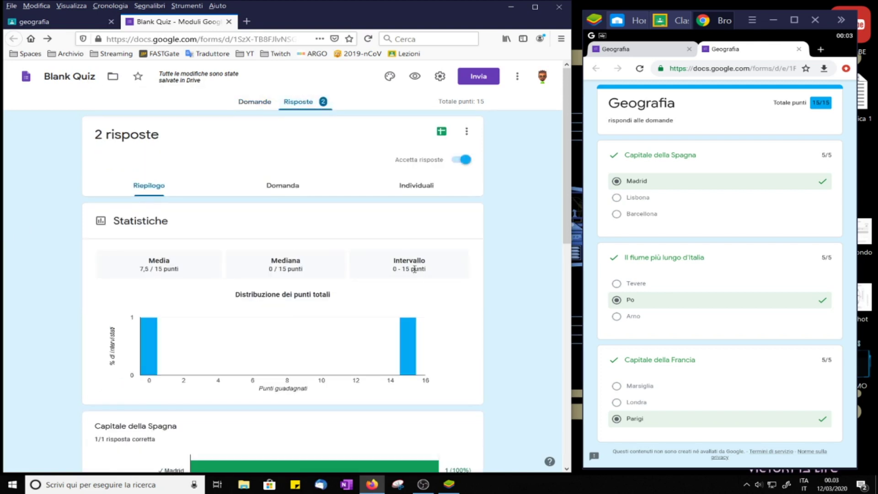
{"action": "scroll", "coordinate": [418, 284], "scroll_direction": "down", "scroll_amount": 5}
{"action": "scroll", "coordinate": [156, 262], "scroll_direction": "down", "scroll_amount": 4}
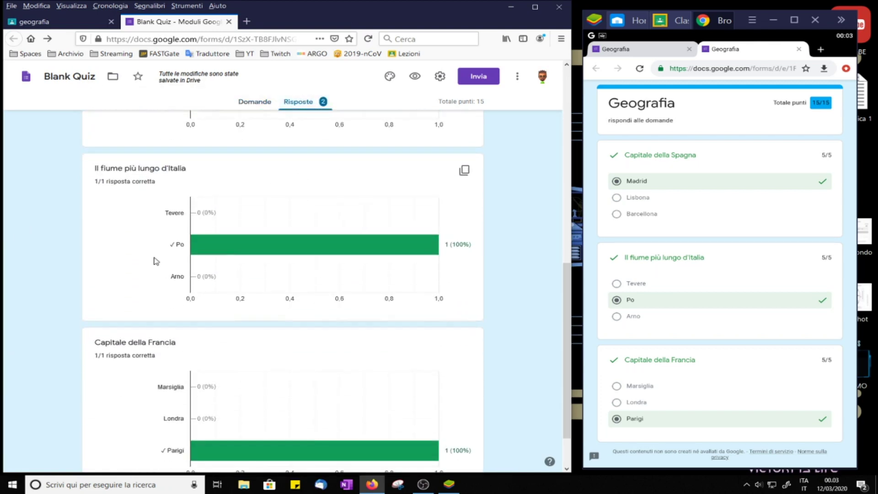
{"action": "scroll", "coordinate": [391, 229], "scroll_direction": "down", "scroll_amount": 1}
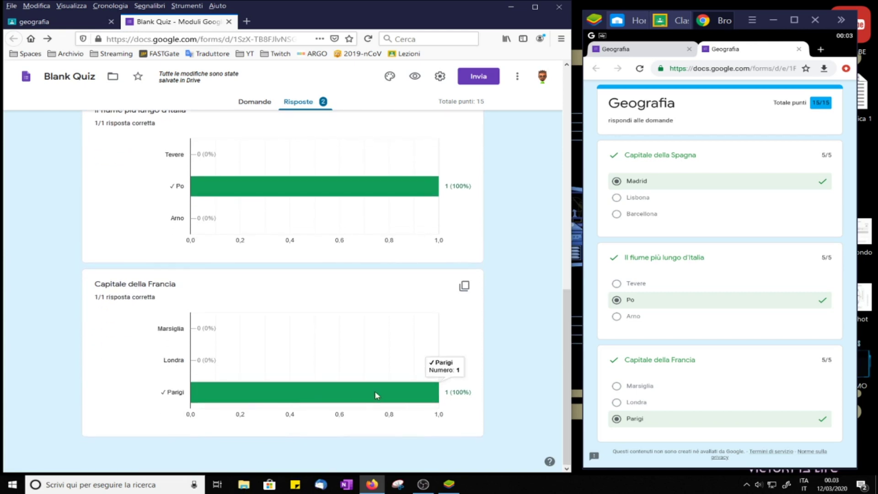
{"action": "scroll", "coordinate": [443, 354], "scroll_direction": "up", "scroll_amount": 12}
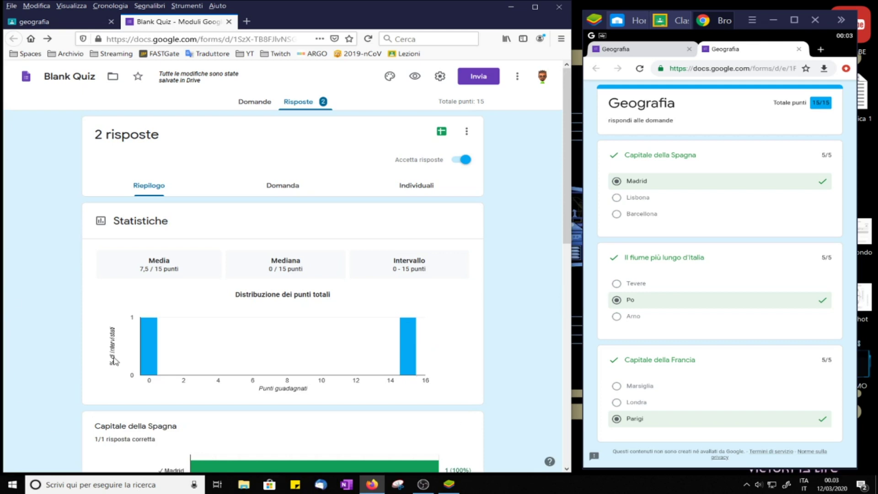
Step: Step through questions 1–3 per question, ending on 'Capitale della Francia' with Parigi scored 5/5
{"action": "left_click", "coordinate": [282, 189]}
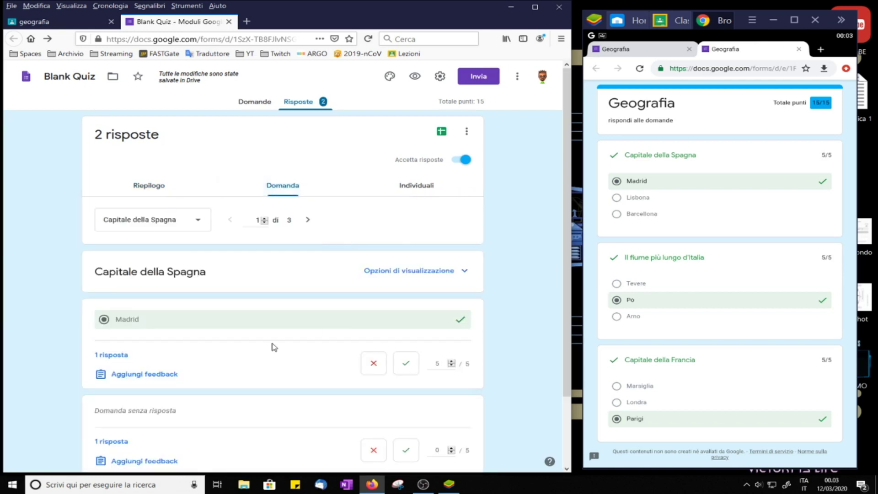
{"action": "scroll", "coordinate": [272, 346], "scroll_direction": "down", "scroll_amount": 2}
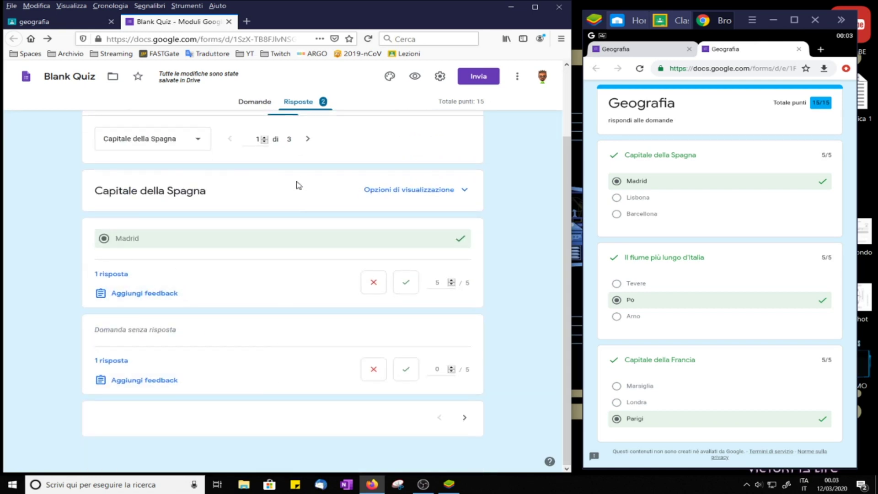
{"action": "left_click", "coordinate": [308, 139]}
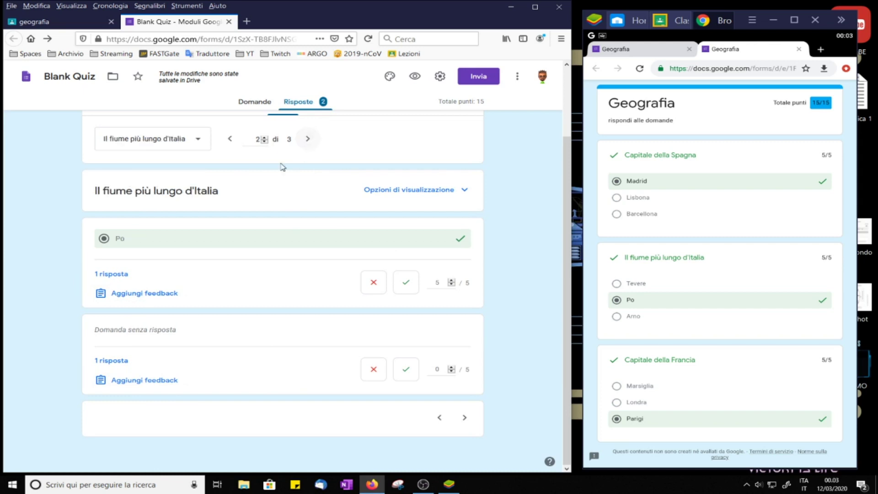
{"action": "left_click", "coordinate": [309, 139]}
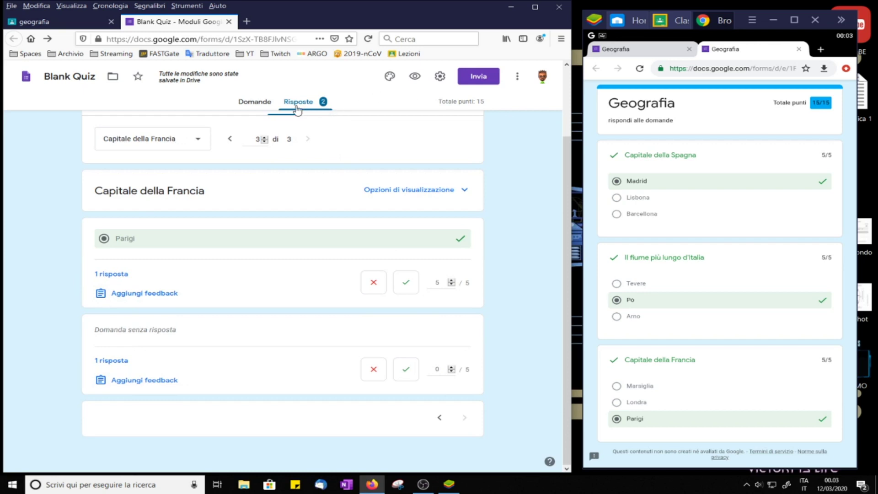
{"action": "scroll", "coordinate": [499, 178], "scroll_direction": "up", "scroll_amount": 2}
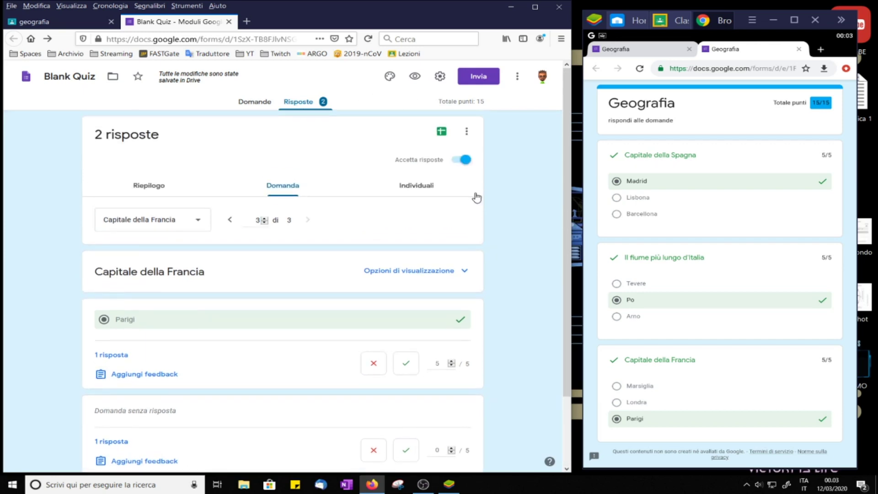
Step: Read through the first student's individual quiz response
{"action": "left_click", "coordinate": [420, 189]}
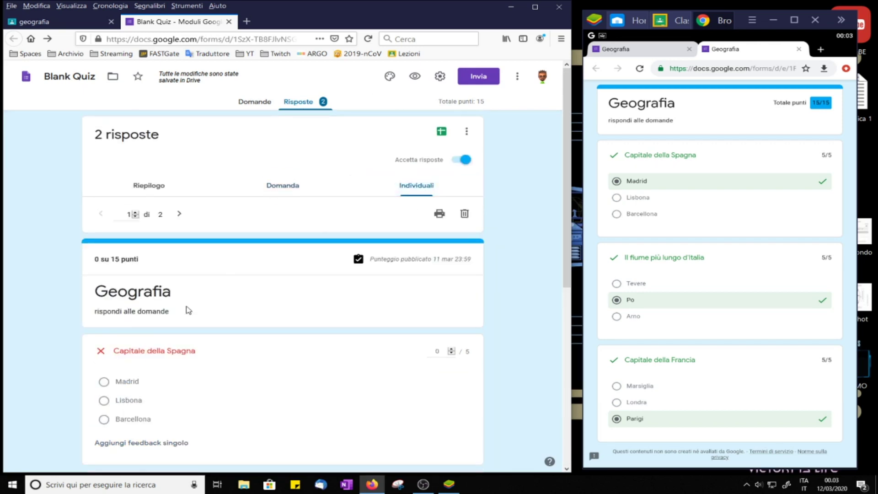
{"action": "scroll", "coordinate": [152, 387], "scroll_direction": "down", "scroll_amount": 2}
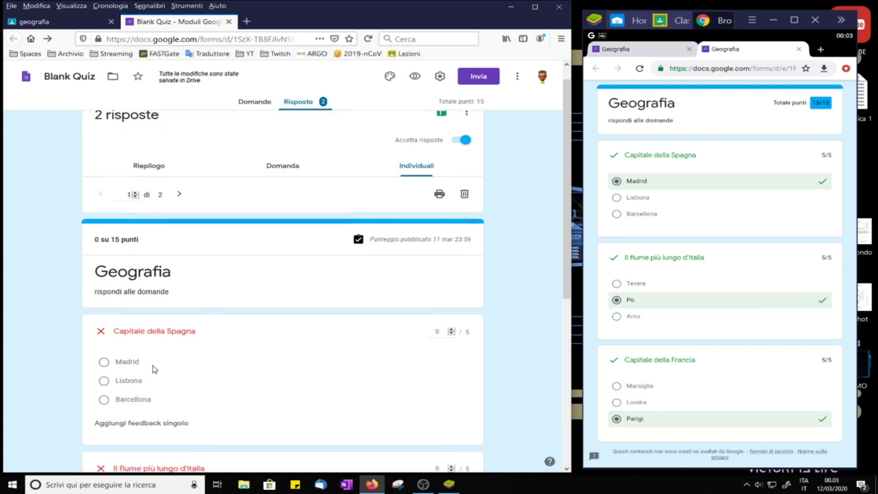
{"action": "scroll", "coordinate": [172, 284], "scroll_direction": "up", "scroll_amount": 2}
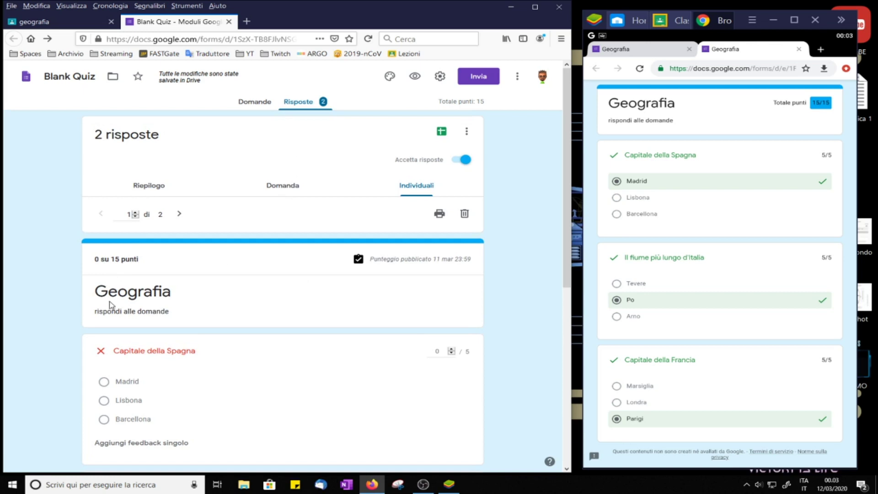
{"action": "scroll", "coordinate": [111, 305], "scroll_direction": "down", "scroll_amount": 6}
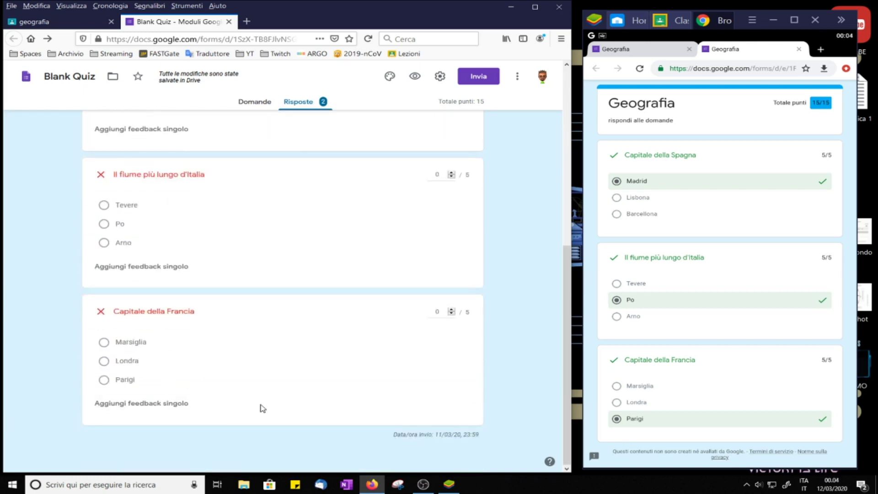
{"action": "scroll", "coordinate": [262, 408], "scroll_direction": "up", "scroll_amount": 6}
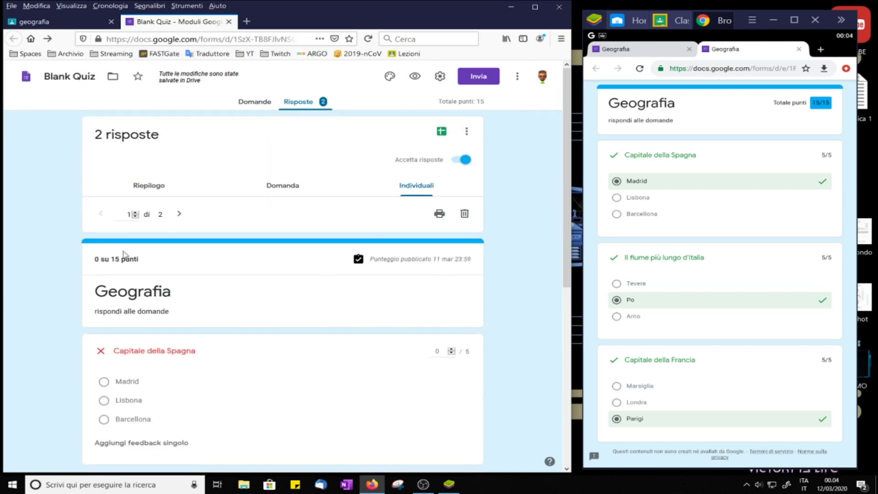
Step: Look over the second student's individual response, then return to the first
{"action": "left_click", "coordinate": [187, 214]}
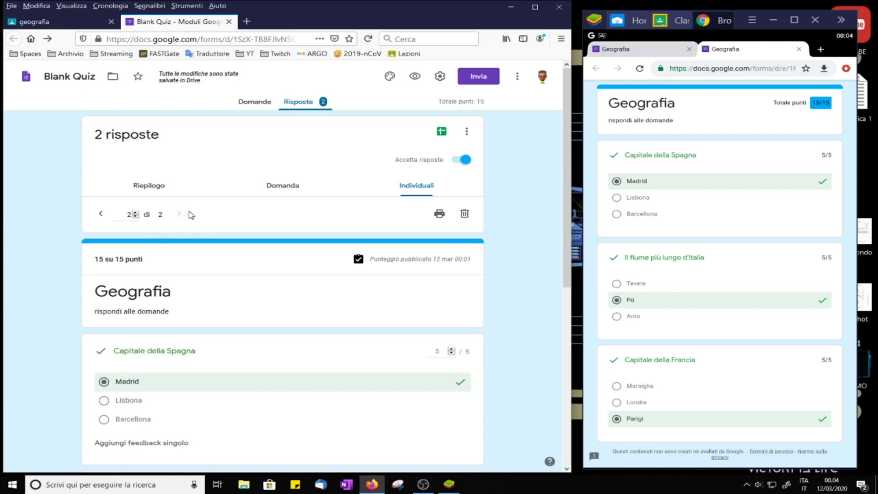
{"action": "scroll", "coordinate": [198, 348], "scroll_direction": "down", "scroll_amount": 6}
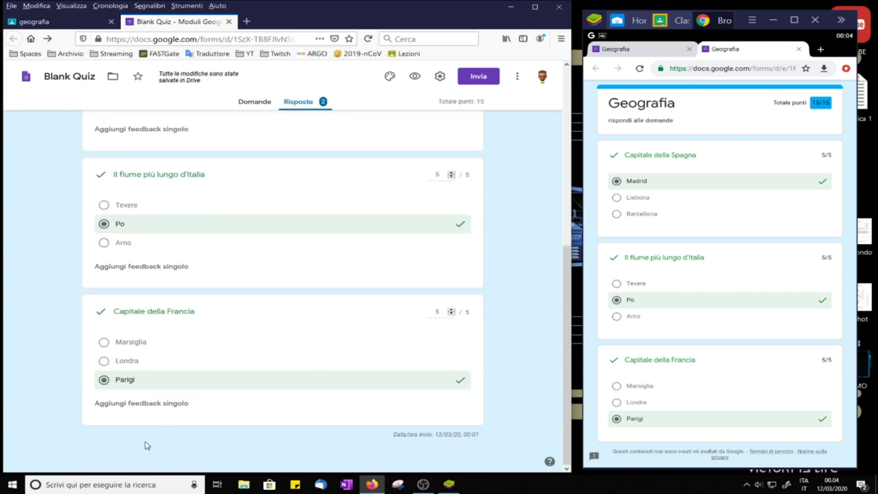
{"action": "scroll", "coordinate": [194, 298], "scroll_direction": "up", "scroll_amount": 6}
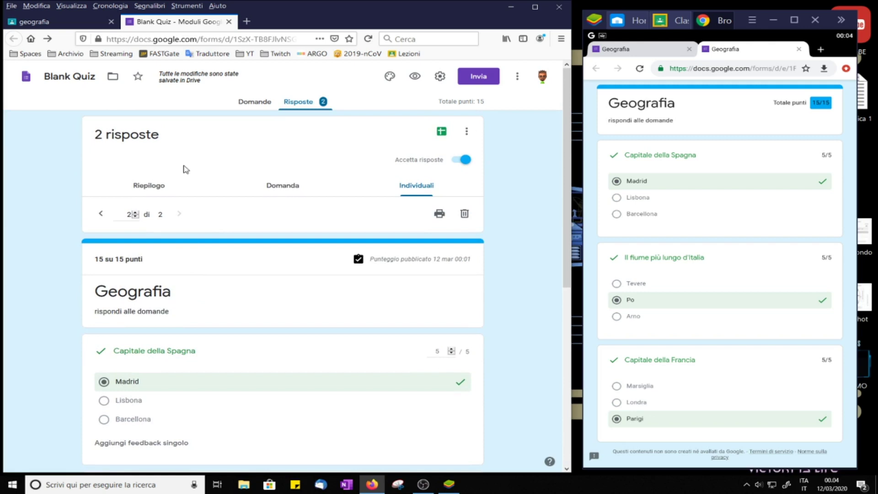
{"action": "left_click", "coordinate": [101, 213]}
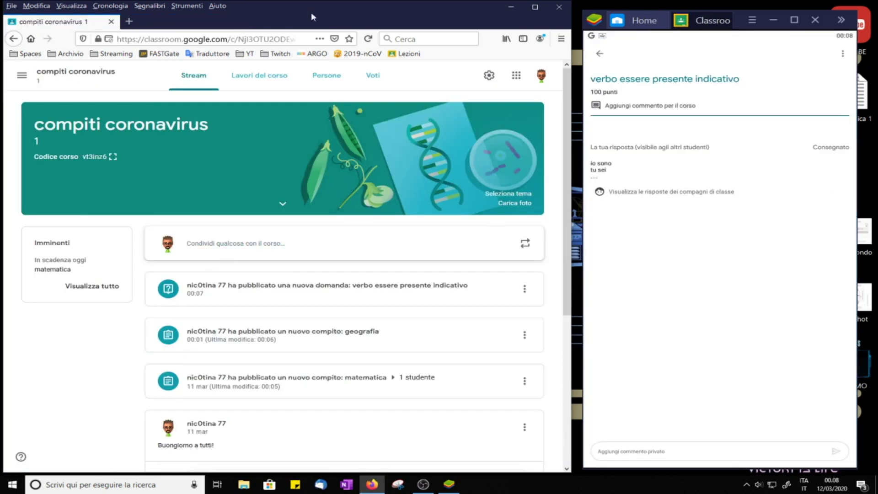
Step: Open the Voti gradebook listing verbo essere, geografia and matematica for both students
{"action": "left_click", "coordinate": [384, 74]}
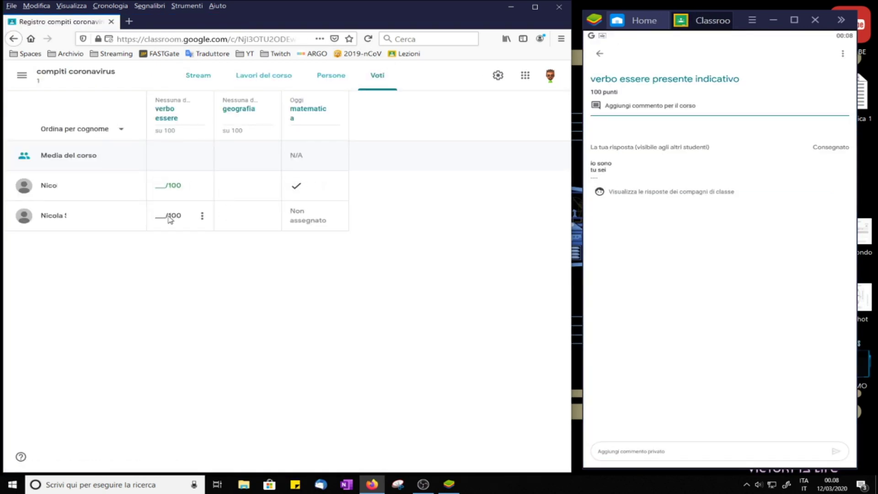